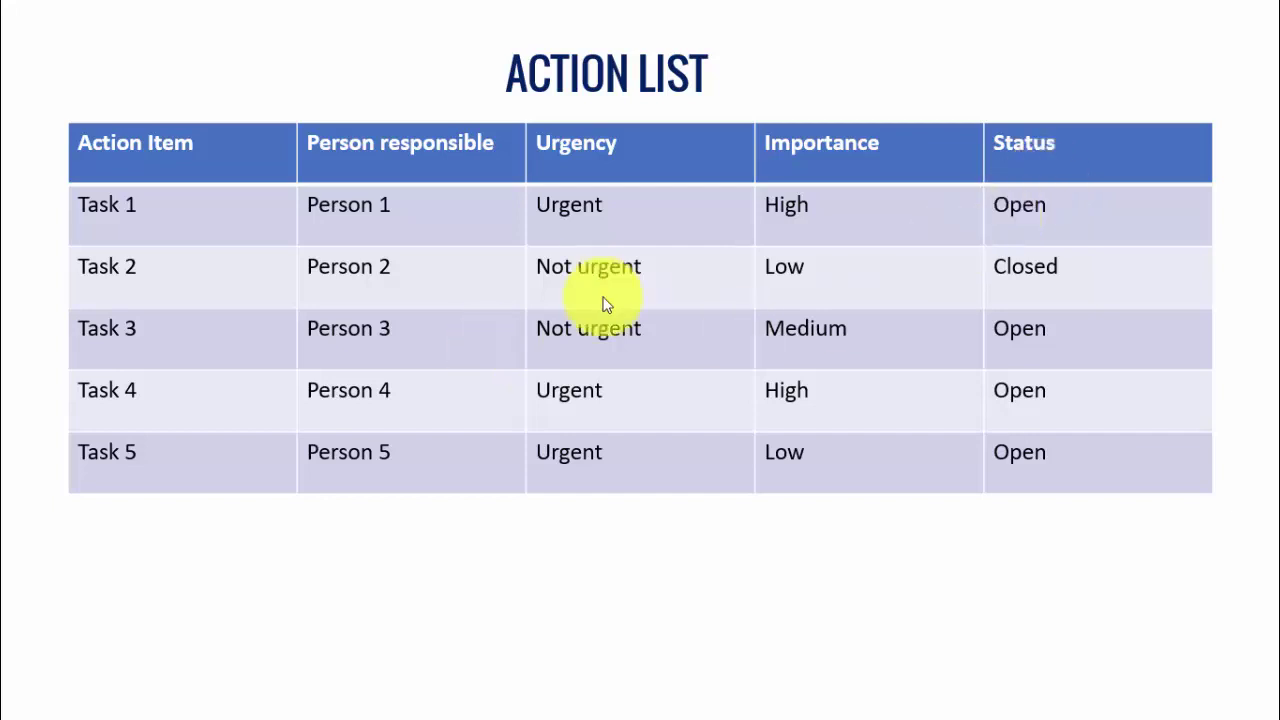
# - Advance the slideshow from the plain blue table to the purple ACTION LIST slide
pyautogui.click(800, 556)
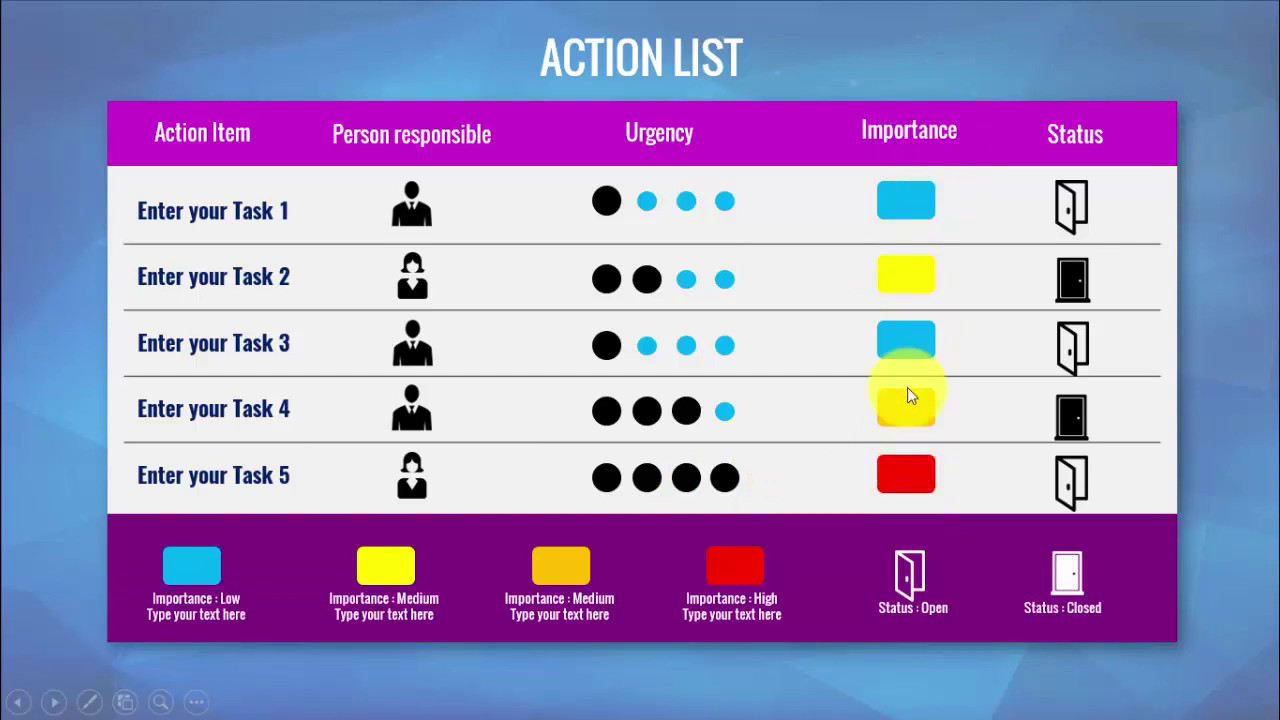
# - Exit the slideshow to Normal view showing blank slide 3
pyautogui.click(907, 201)
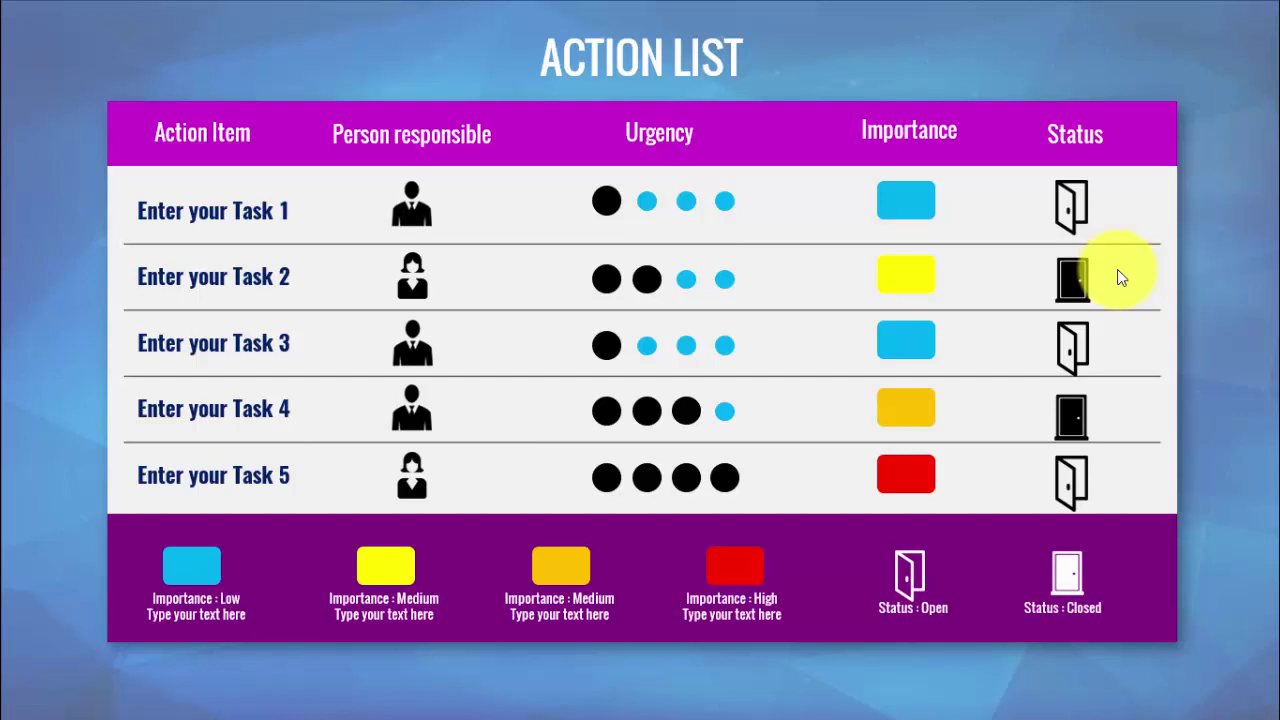
pyautogui.press('Escape')
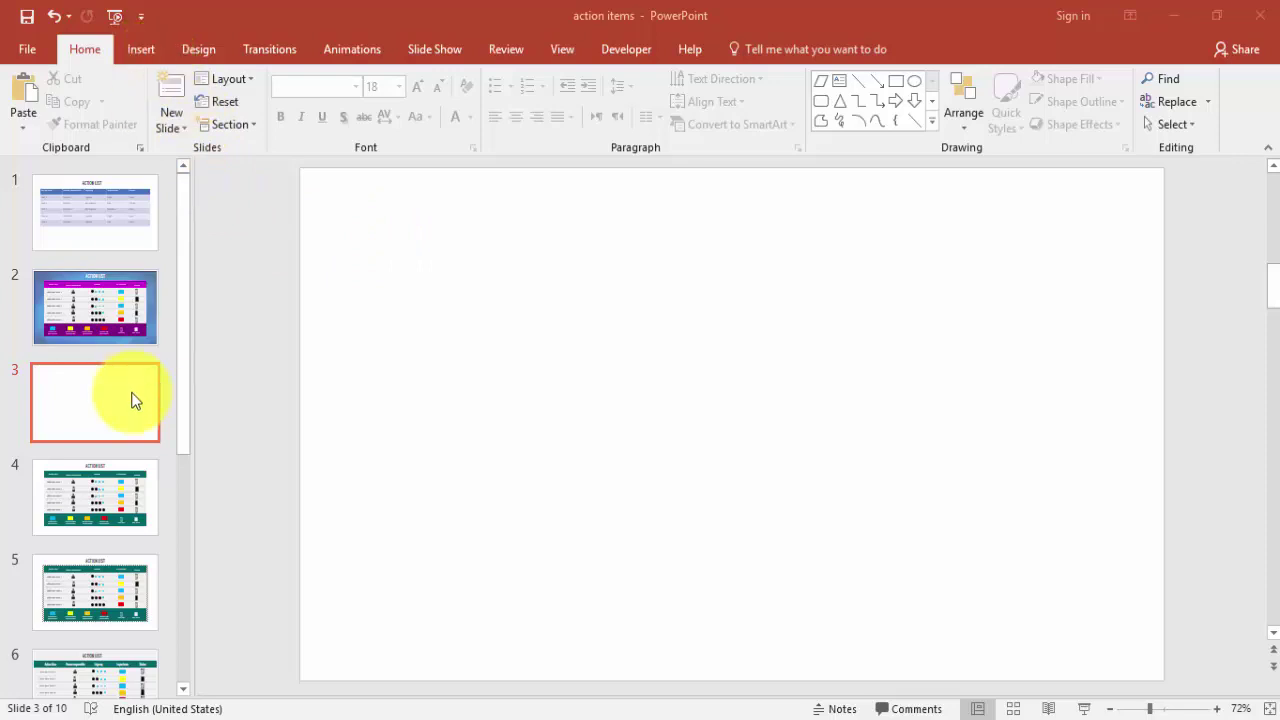
# - Insert a 5x5 table on slide 3
pyautogui.click(139, 48)
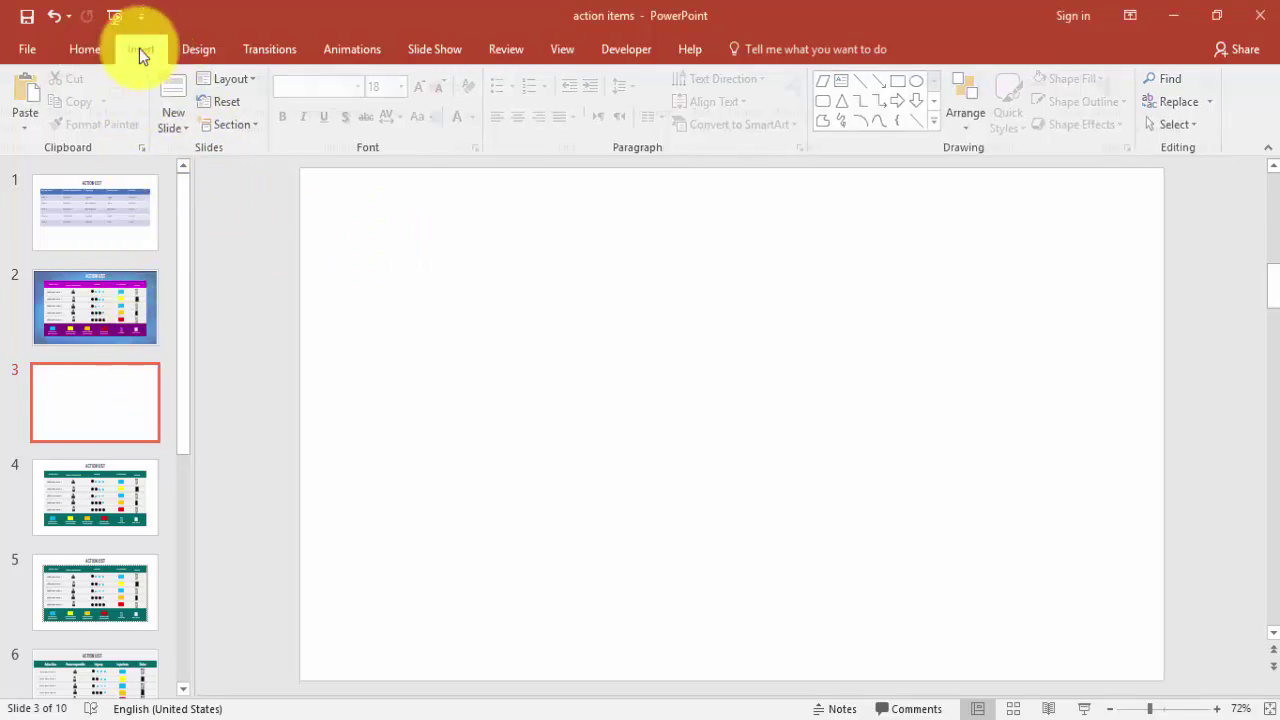
pyautogui.click(65, 119)
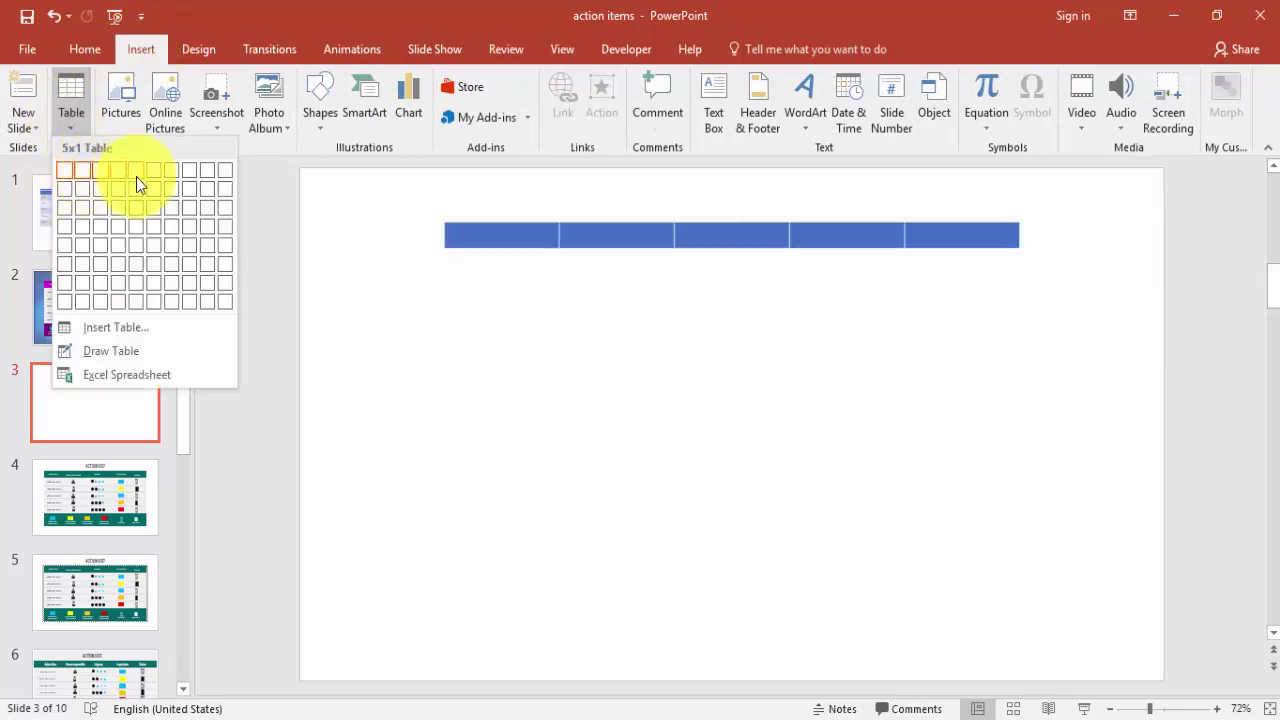
pyautogui.click(138, 244)
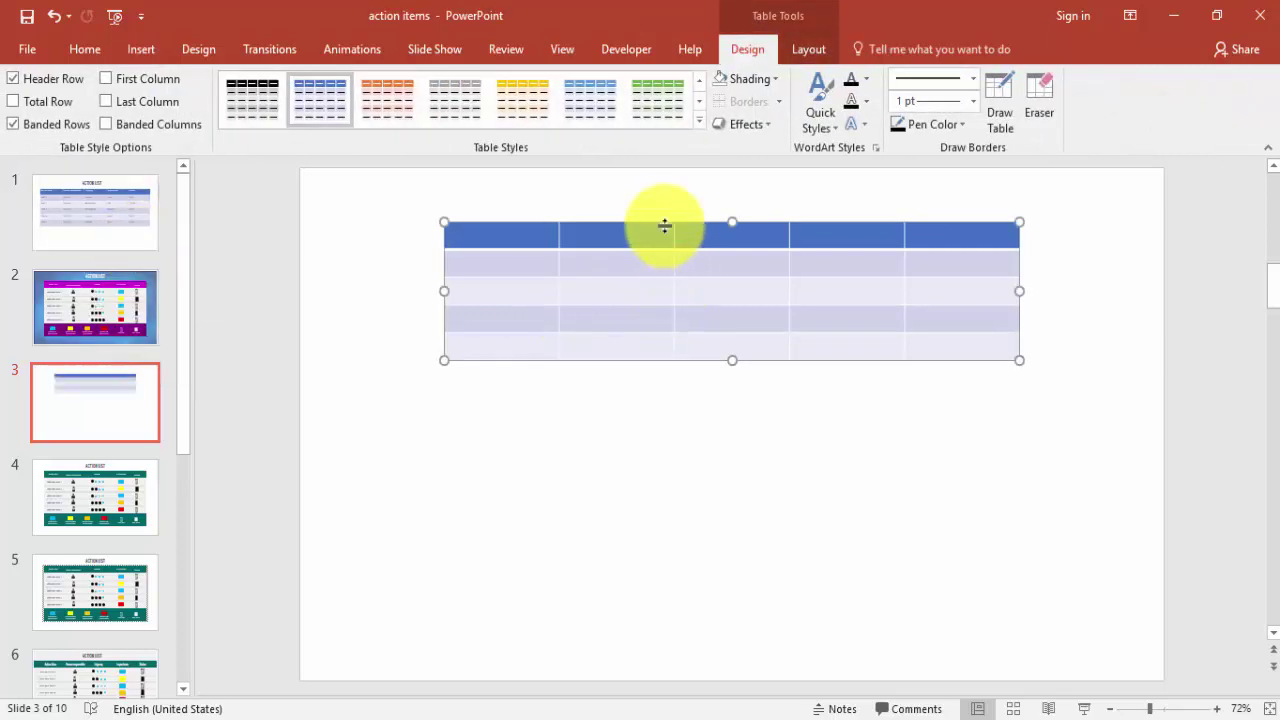
# - Move, widen and heighten the table across the slide, then select all its cells
pyautogui.moveTo(664, 226); pyautogui.dragTo(591, 333)
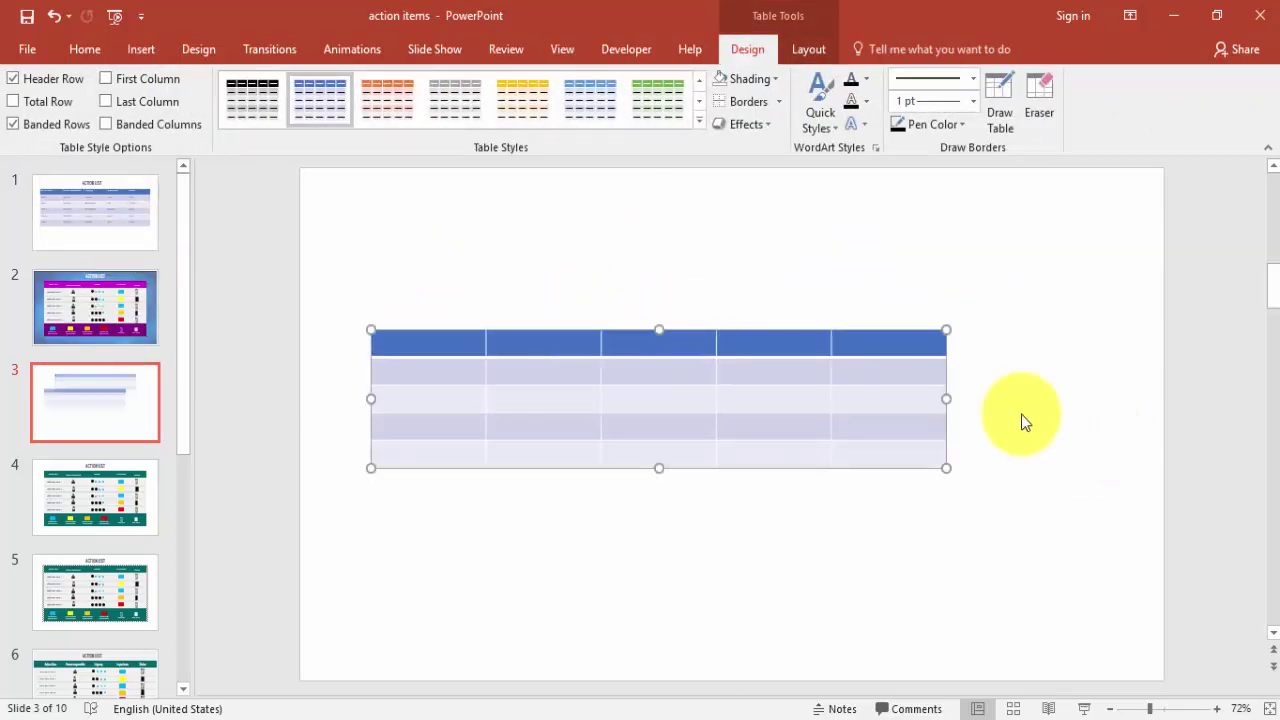
pyautogui.moveTo(946, 399); pyautogui.dragTo(1043, 399)
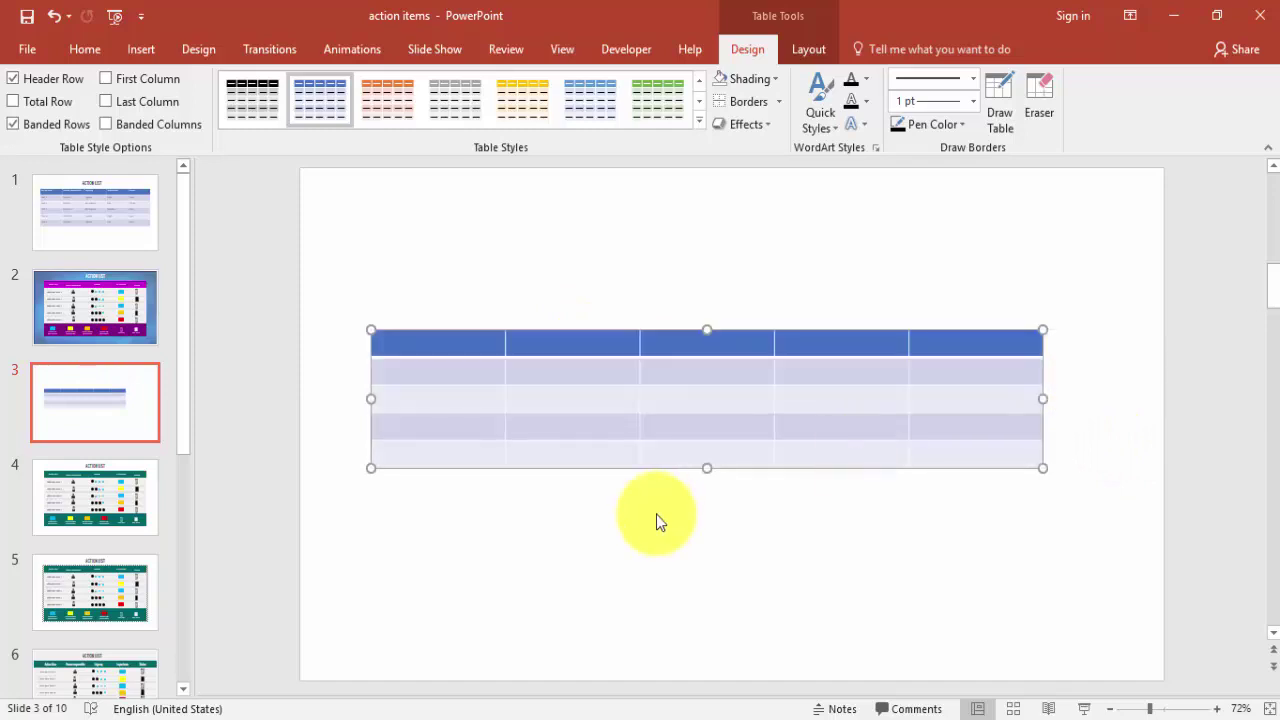
pyautogui.moveTo(707, 468)
pyautogui.mouseDown()
pyautogui.moveTo(718, 570)
pyautogui.moveTo(718, 544)
pyautogui.mouseUp()
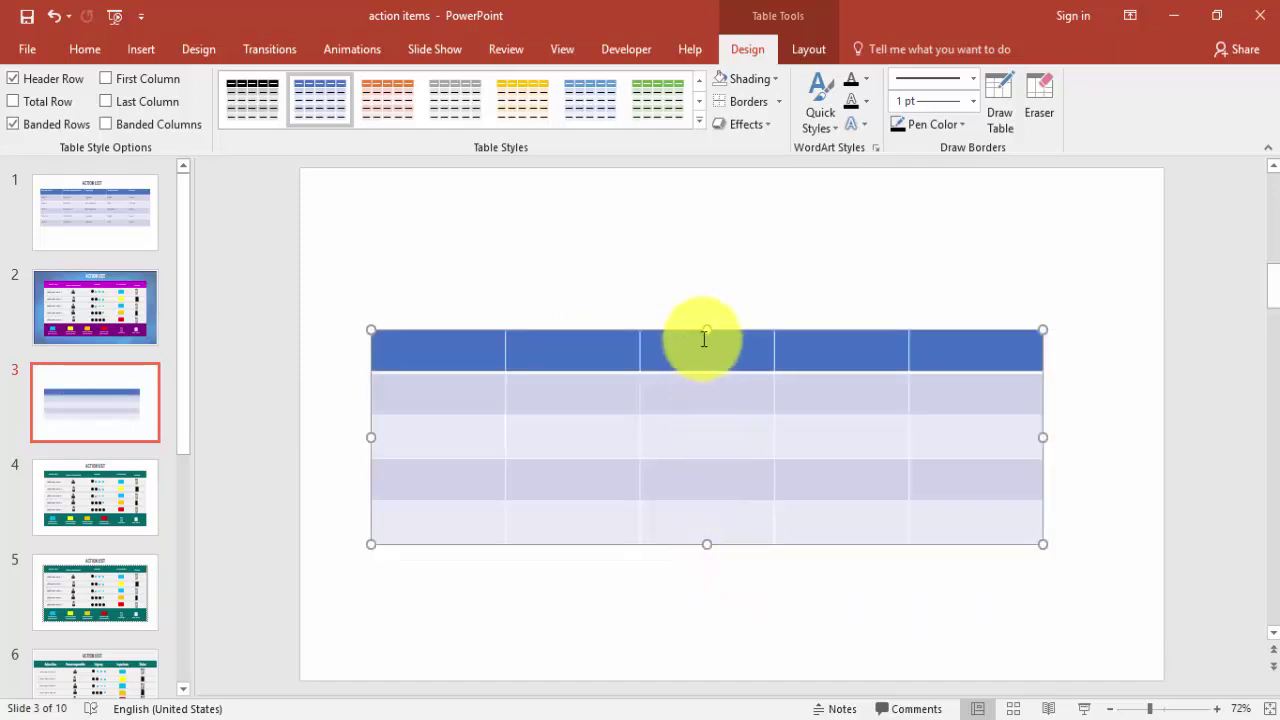
pyautogui.moveTo(709, 328); pyautogui.dragTo(772, 266)
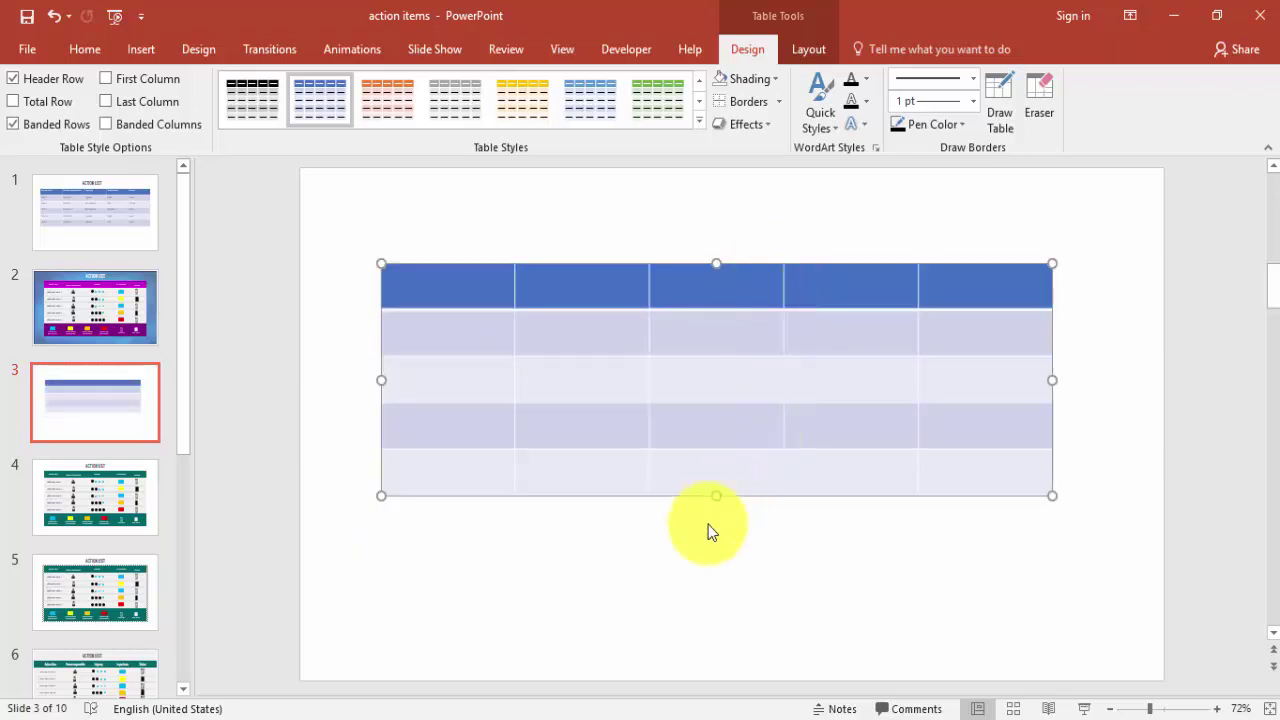
pyautogui.moveTo(715, 491); pyautogui.dragTo(715, 516)
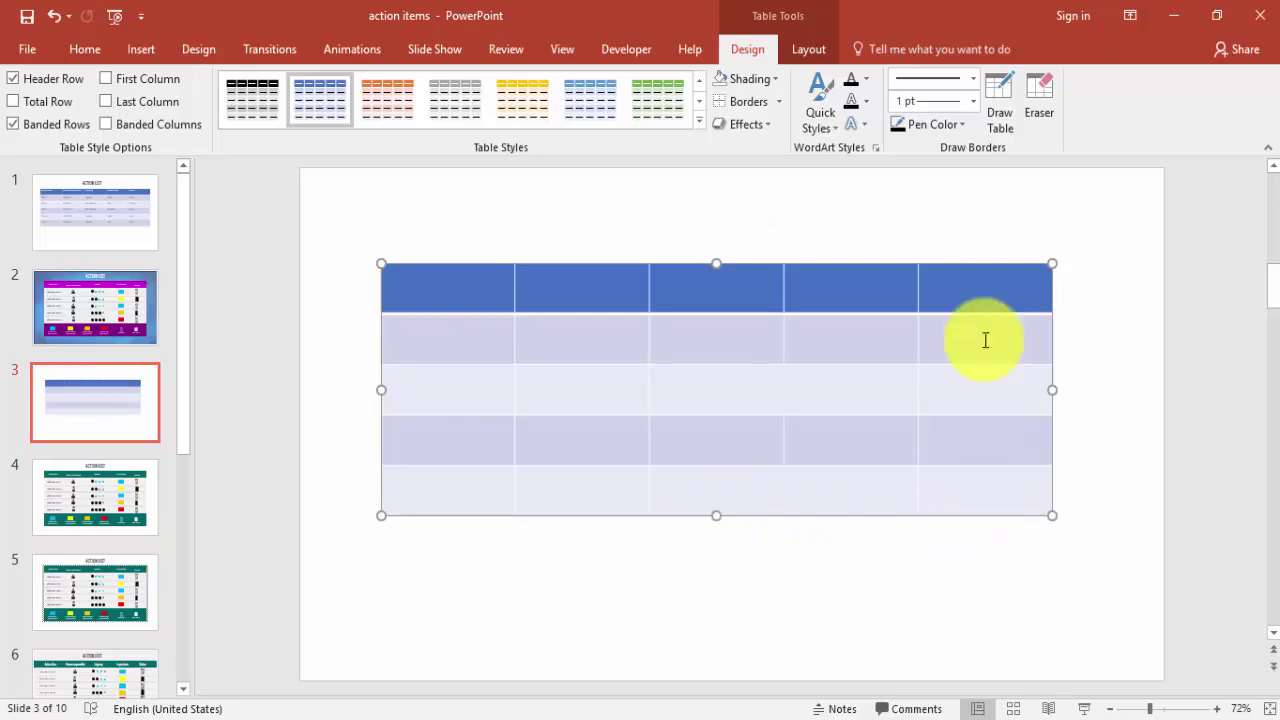
pyautogui.moveTo(425, 292); pyautogui.dragTo(986, 480)
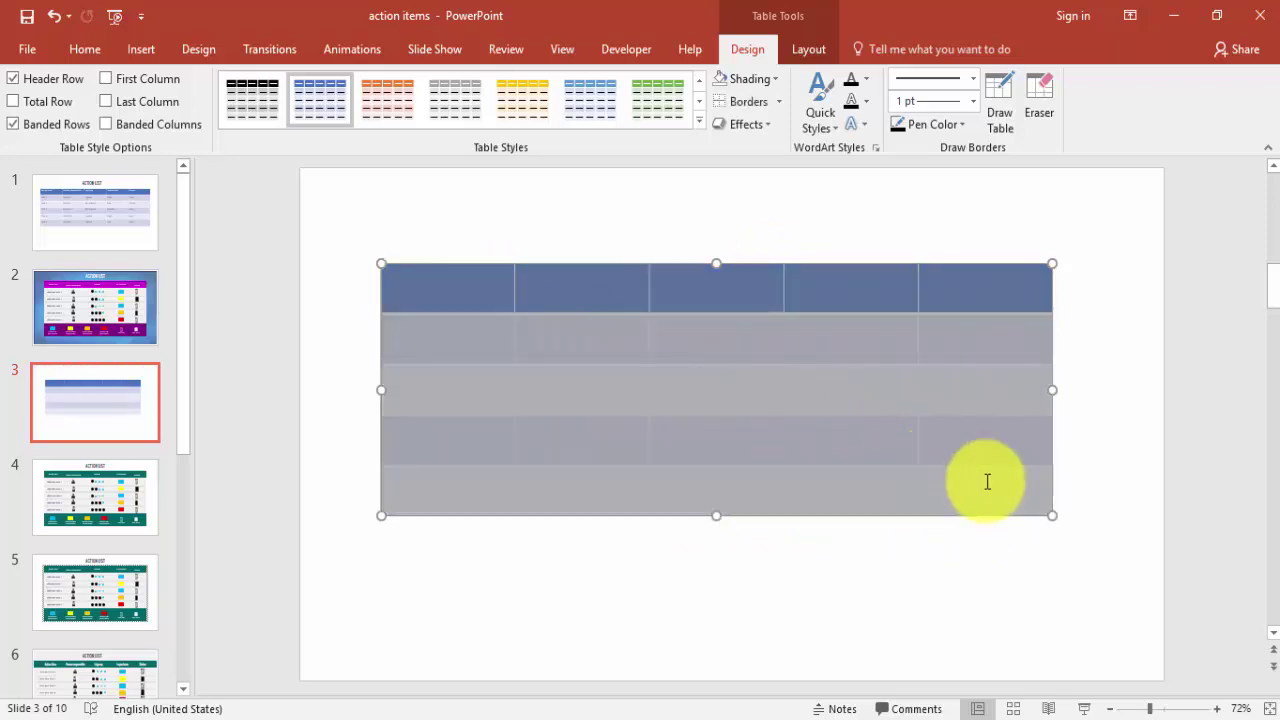
# - Give the table All Borders, then dark Inside Horizontal borders
pyautogui.click(776, 82)
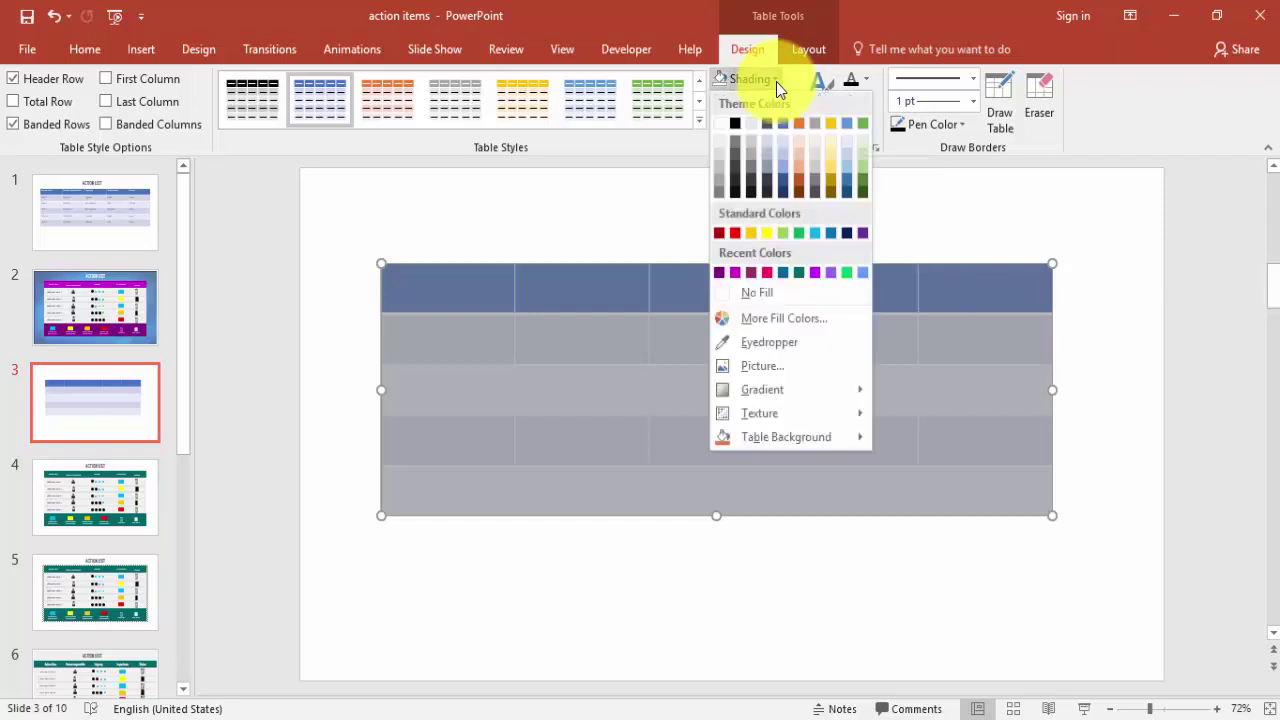
pyautogui.click(776, 82)
pyautogui.click(779, 102)
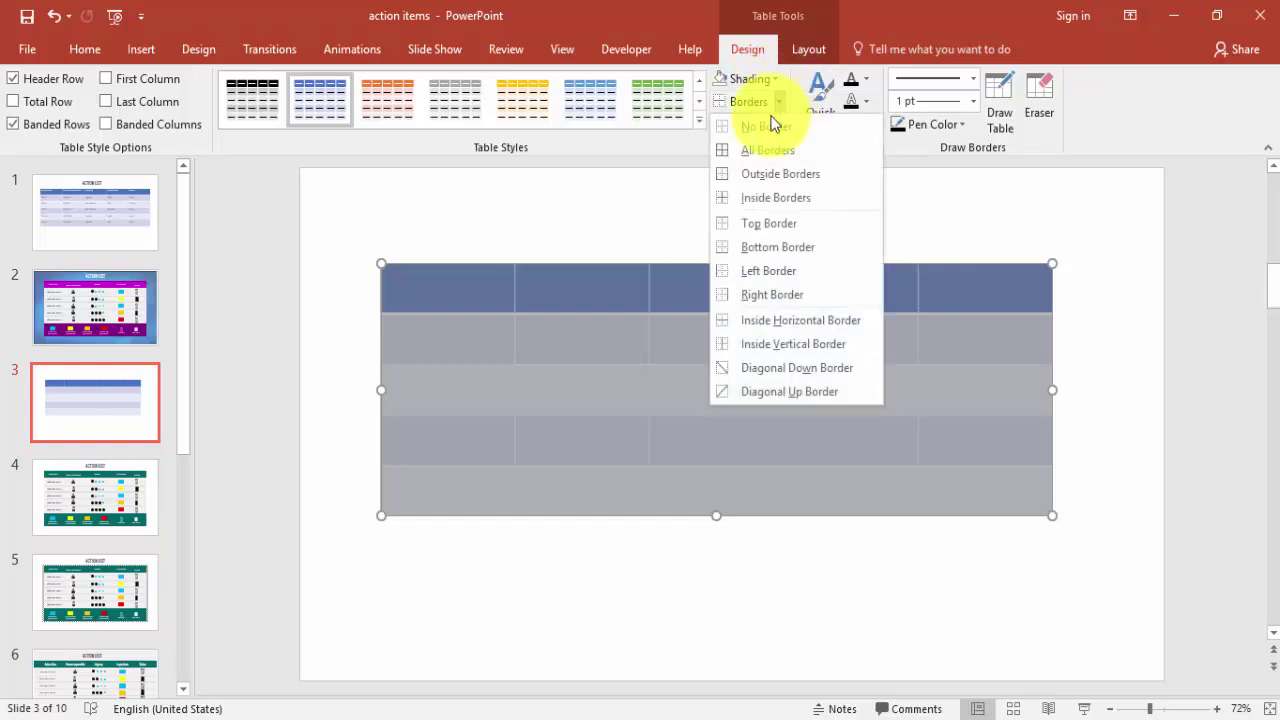
pyautogui.click(765, 150)
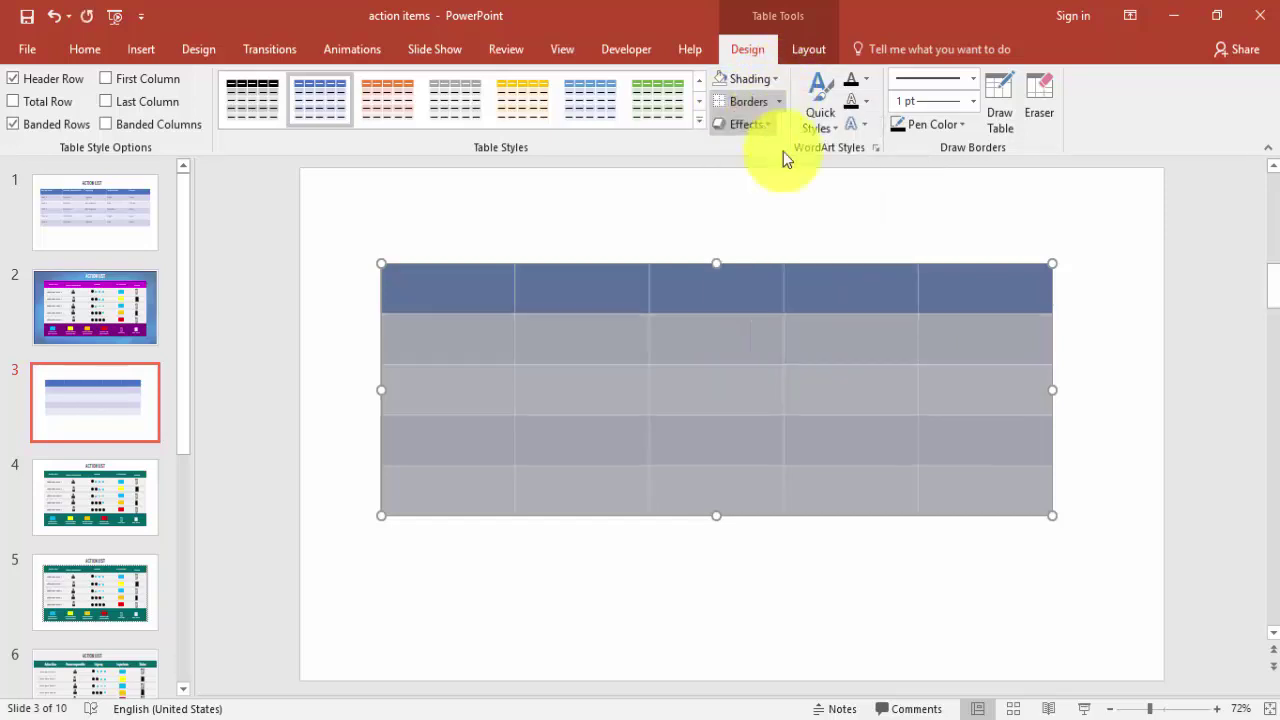
pyautogui.click(946, 127)
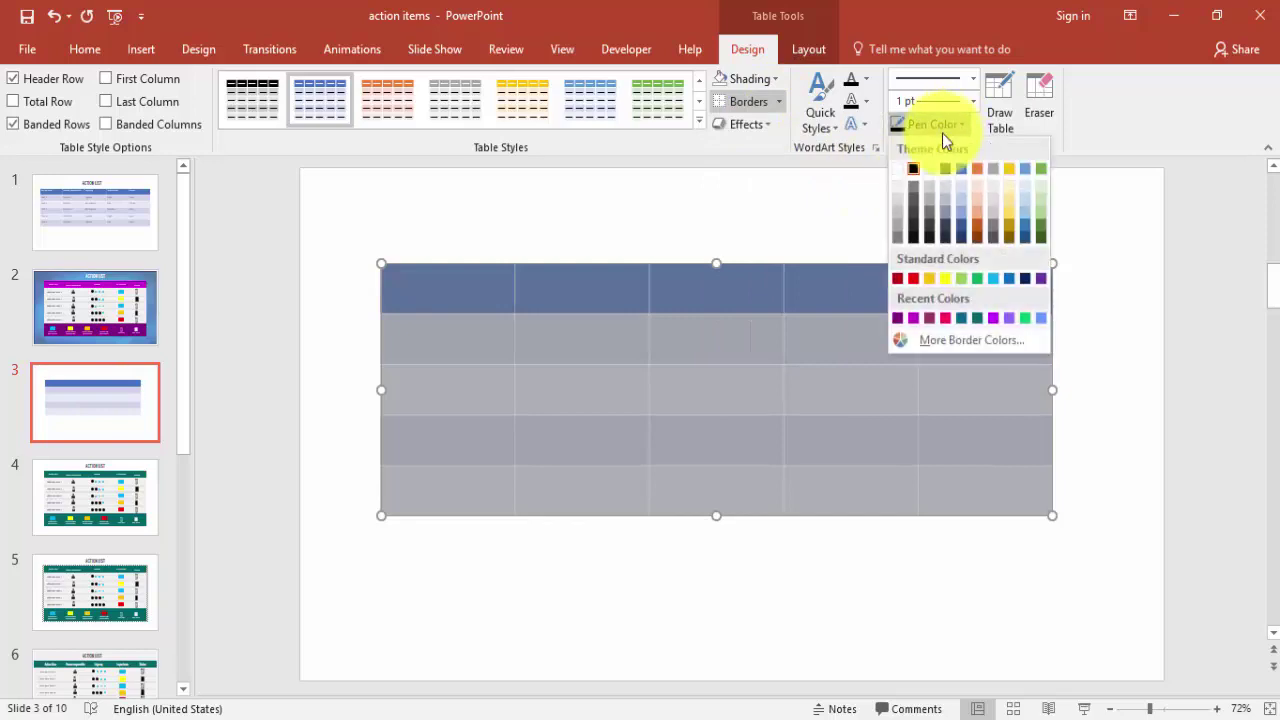
pyautogui.click(915, 172)
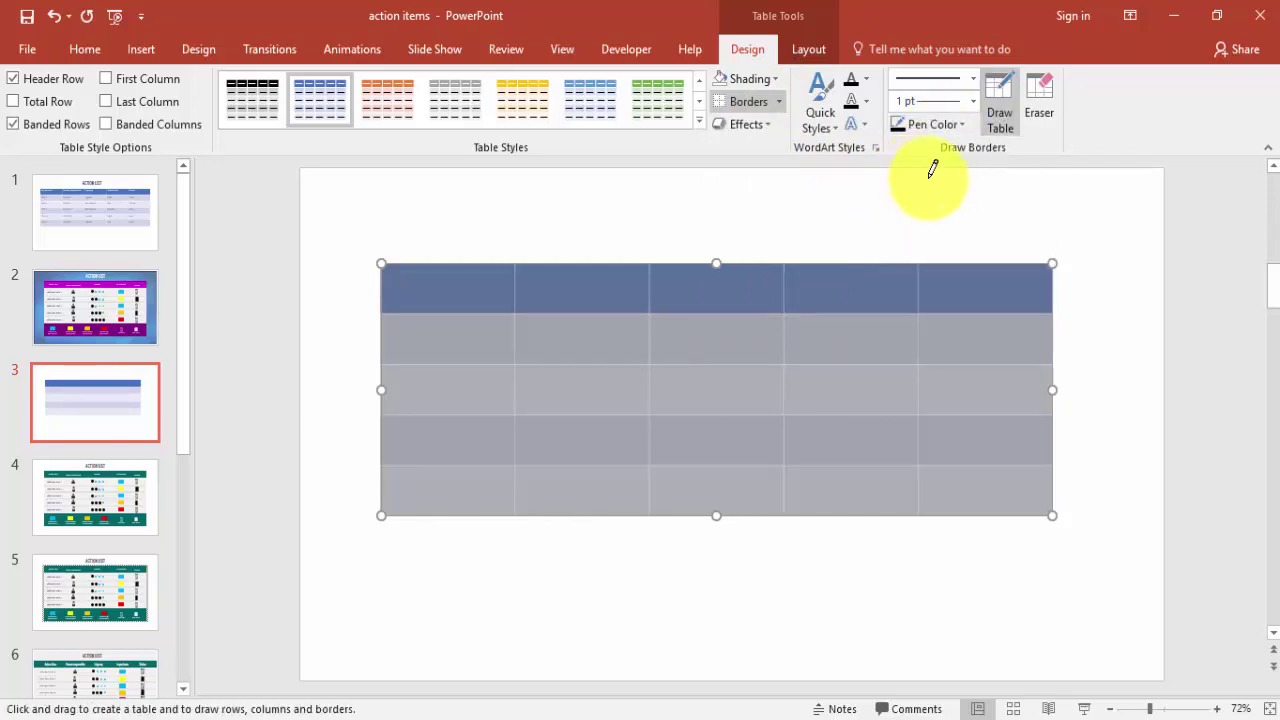
pyautogui.click(779, 102)
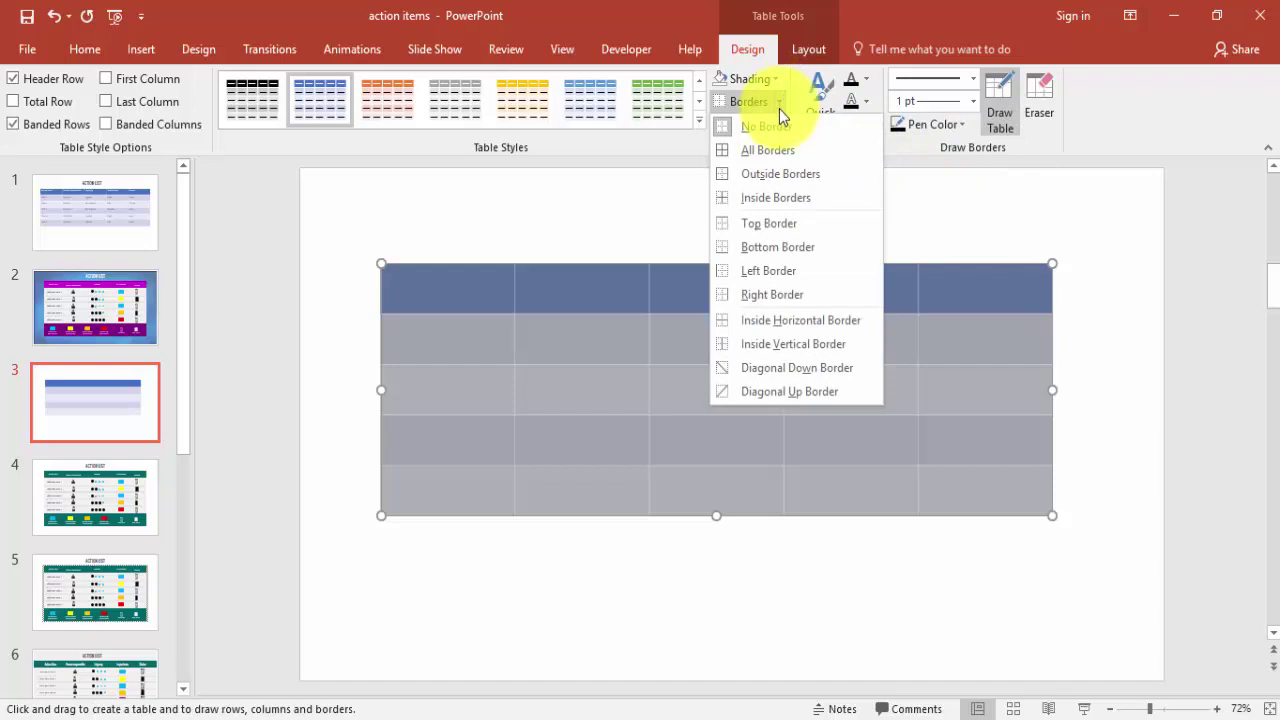
pyautogui.click(784, 322)
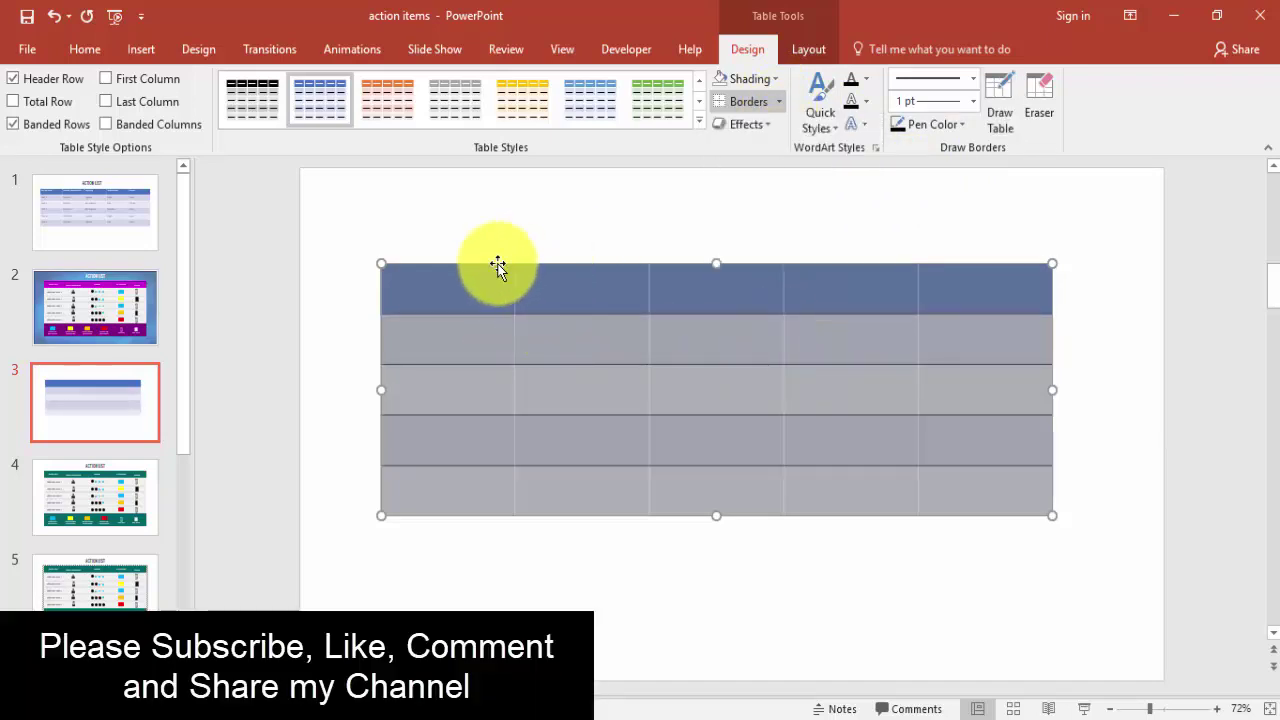
# - Set the table cell shading to No Fill
pyautogui.click(775, 79)
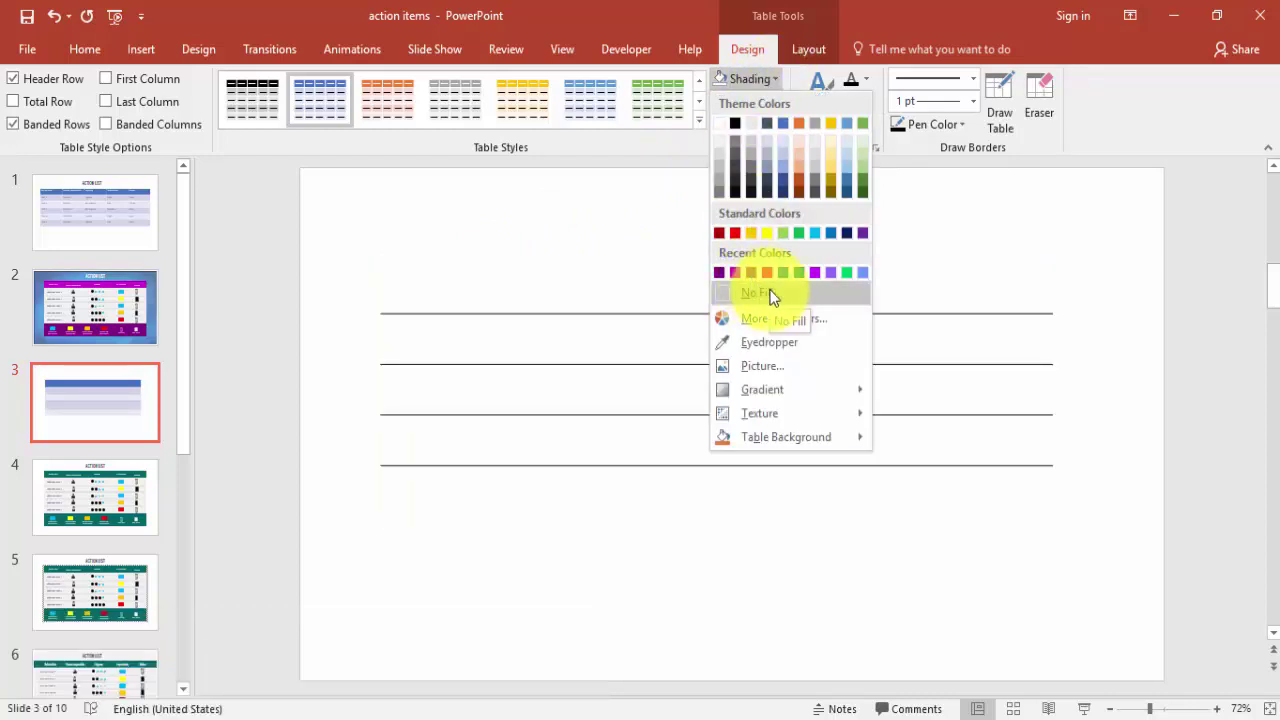
pyautogui.click(771, 294)
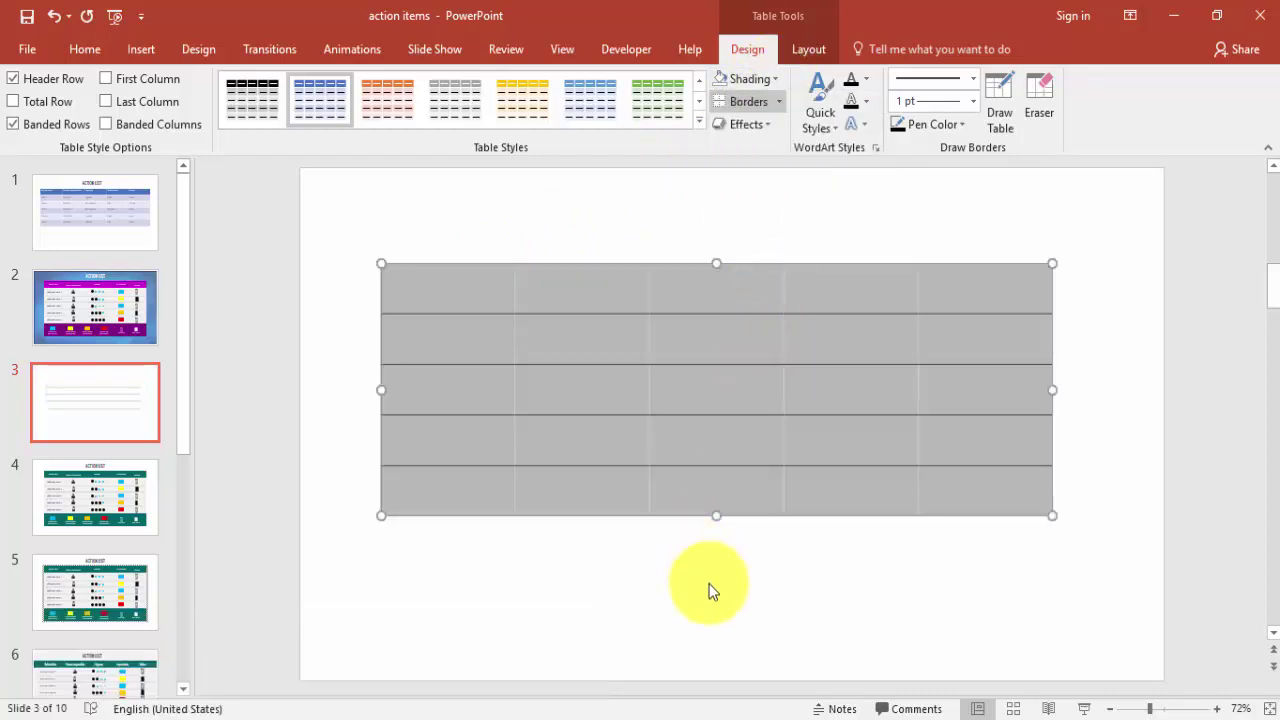
pyautogui.click(709, 590)
# - Click through cells in rows 1, 2 and 4 to inspect the restyled table
pyautogui.click(443, 300)
pyautogui.click(571, 294)
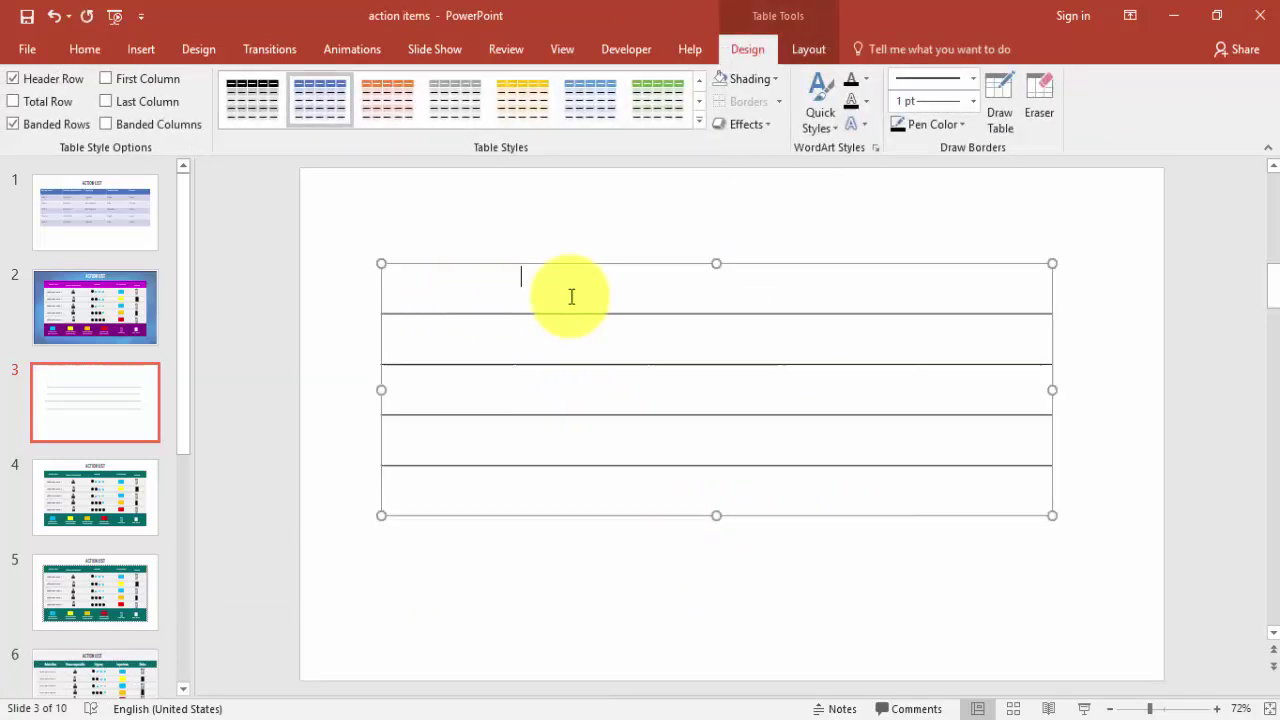
pyautogui.click(711, 305)
pyautogui.click(880, 303)
pyautogui.click(454, 349)
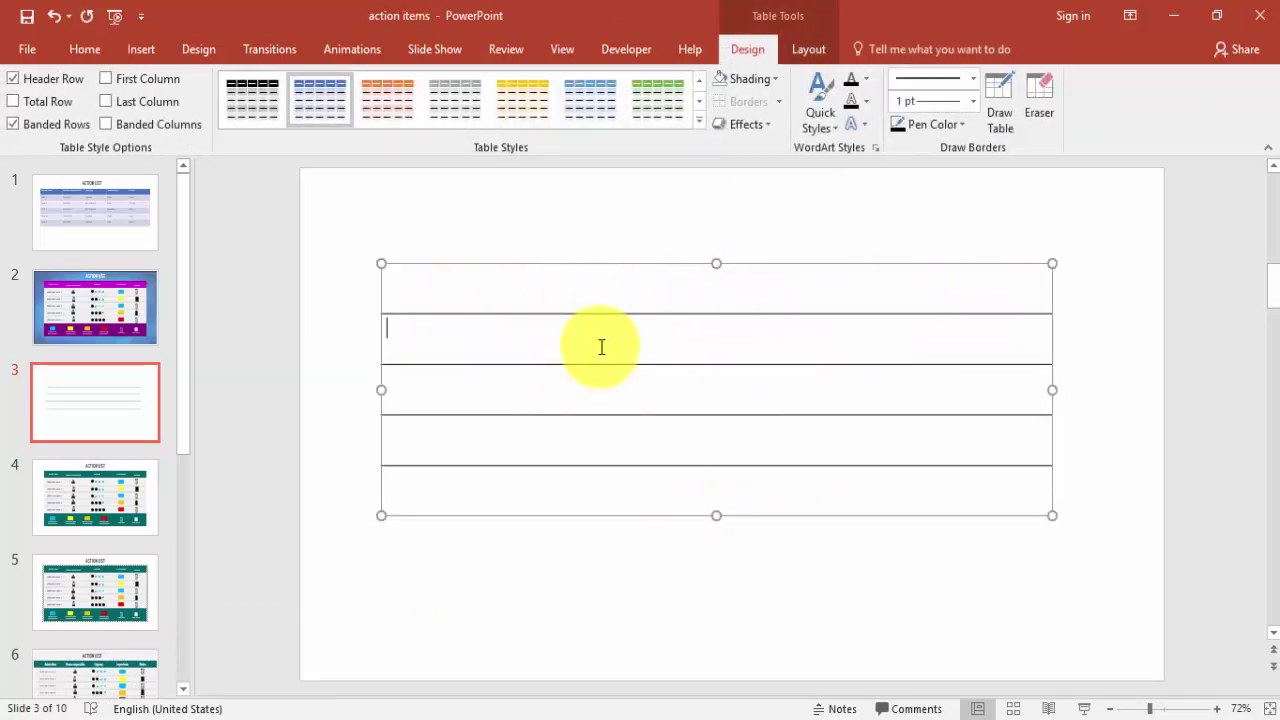
pyautogui.click(760, 335)
pyautogui.click(921, 338)
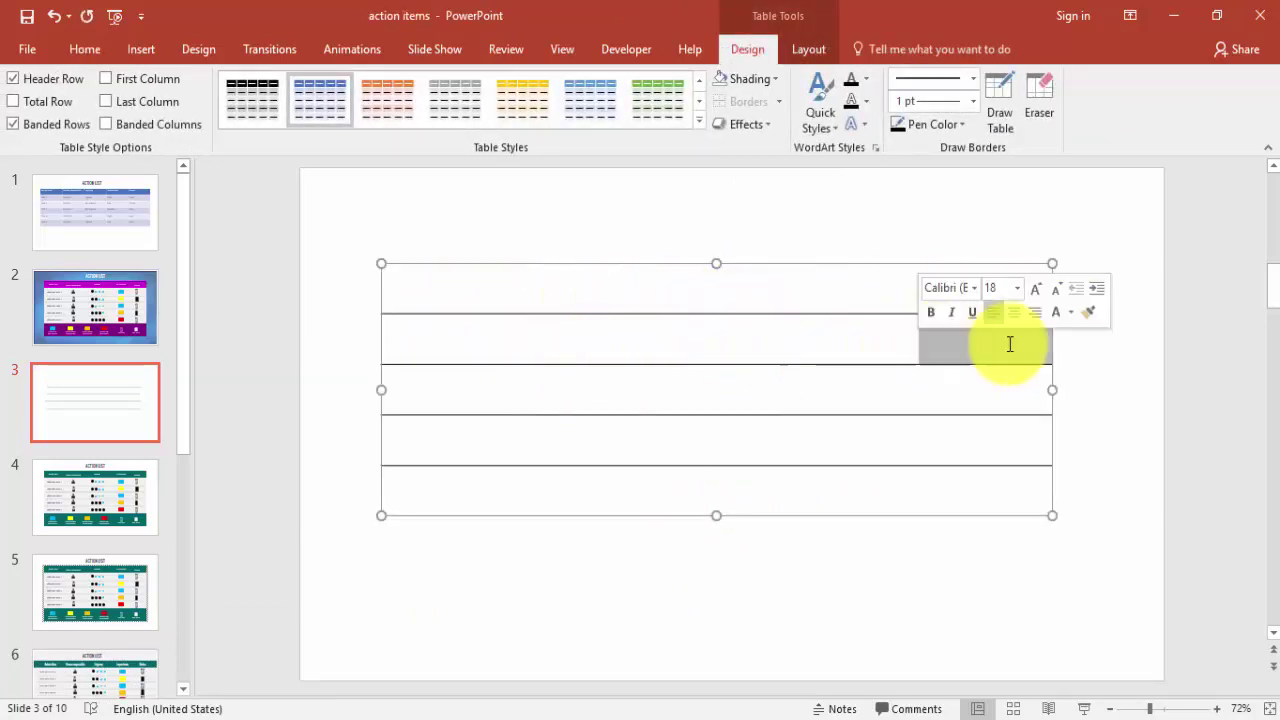
pyautogui.click(869, 443)
pyautogui.click(691, 571)
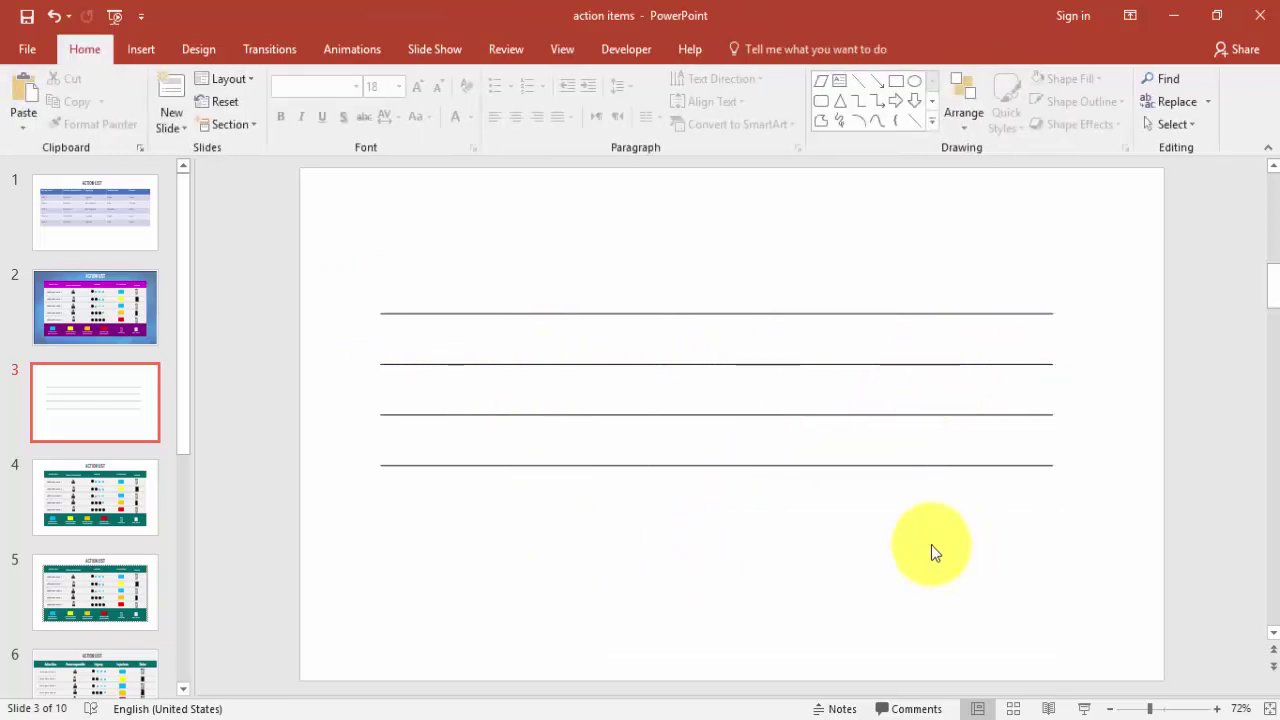
# - Draw a wide rectangle across the top and move the table down beneath it
pyautogui.click(145, 50)
pyautogui.click(322, 118)
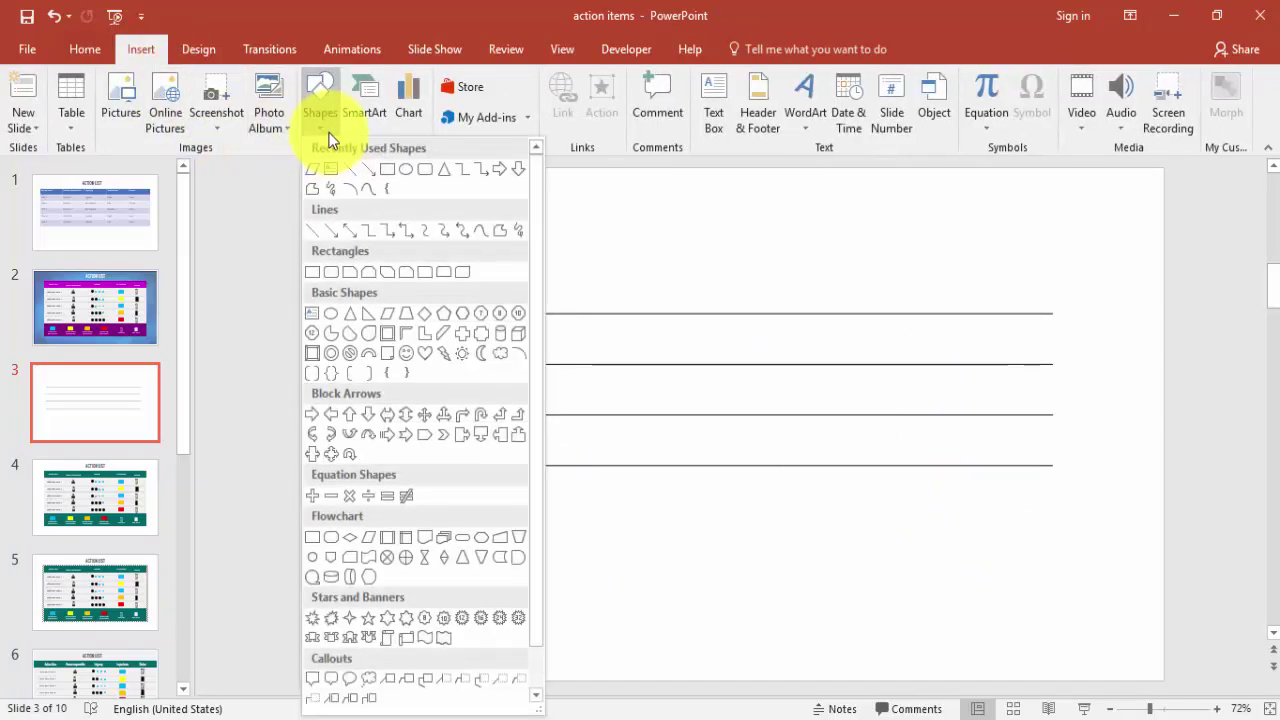
pyautogui.click(313, 272)
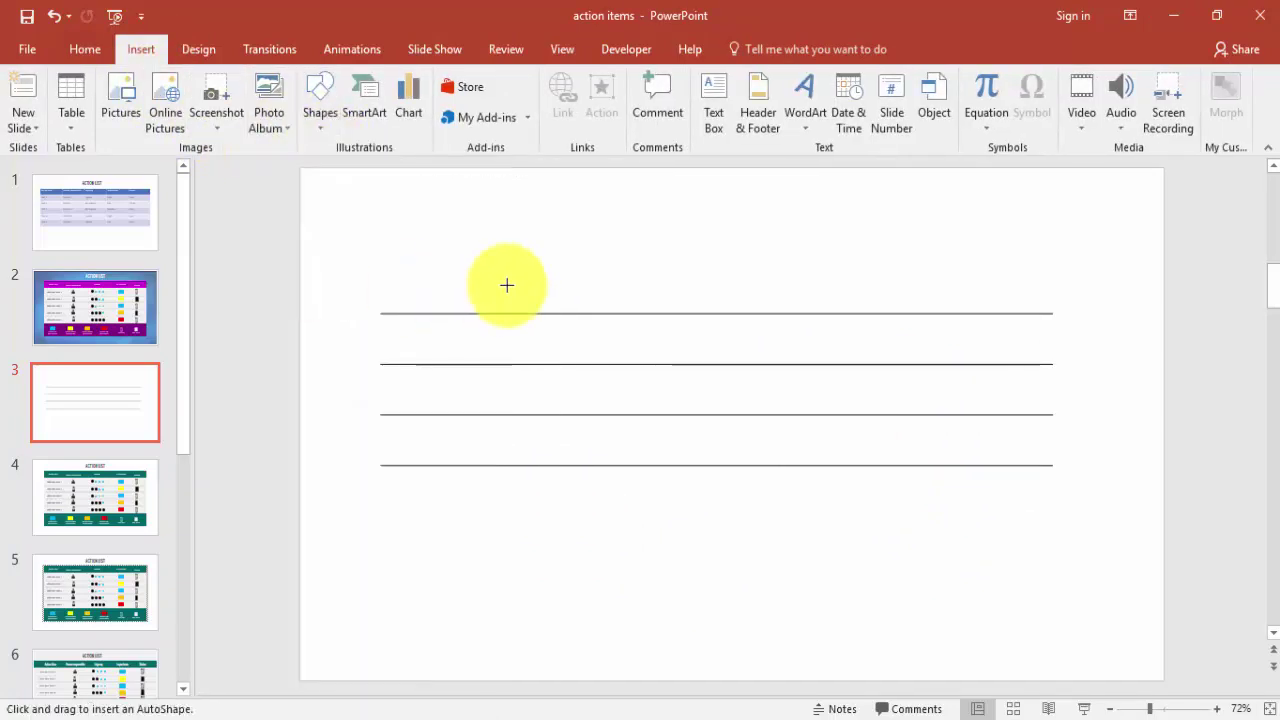
pyautogui.moveTo(365, 241); pyautogui.dragTo(1069, 282)
pyautogui.moveTo(811, 266); pyautogui.dragTo(806, 256)
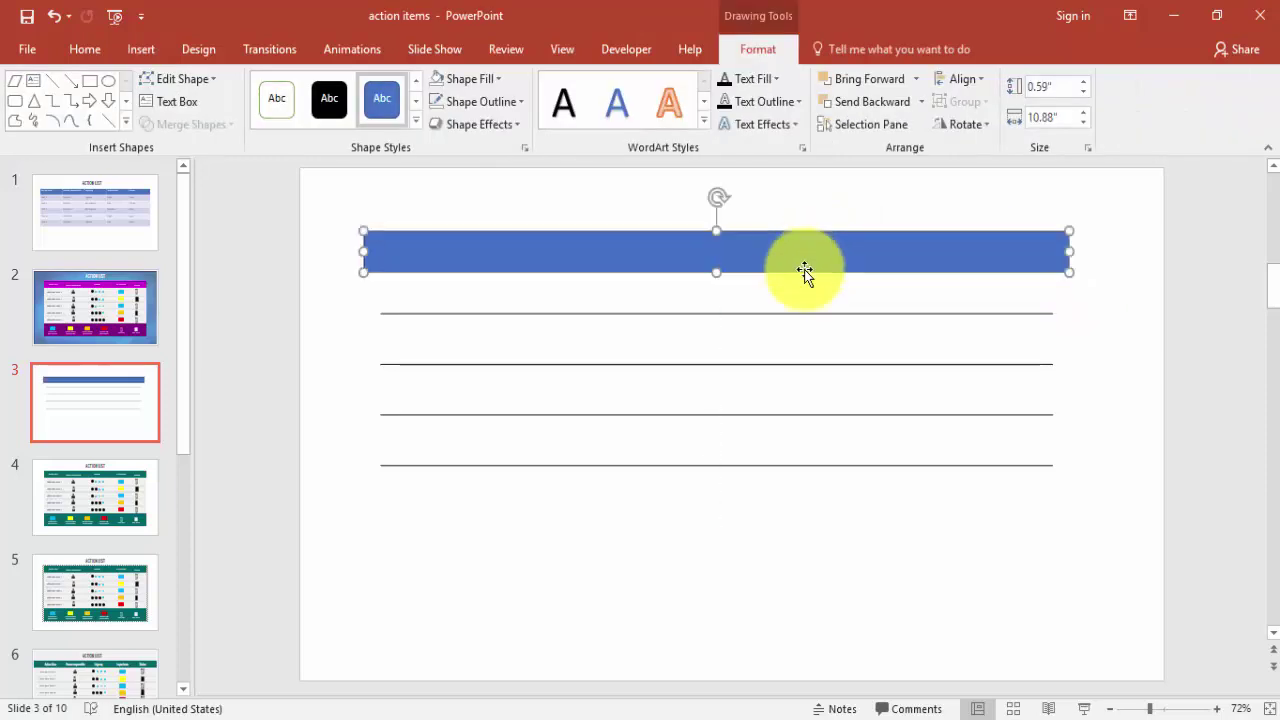
pyautogui.click(783, 310)
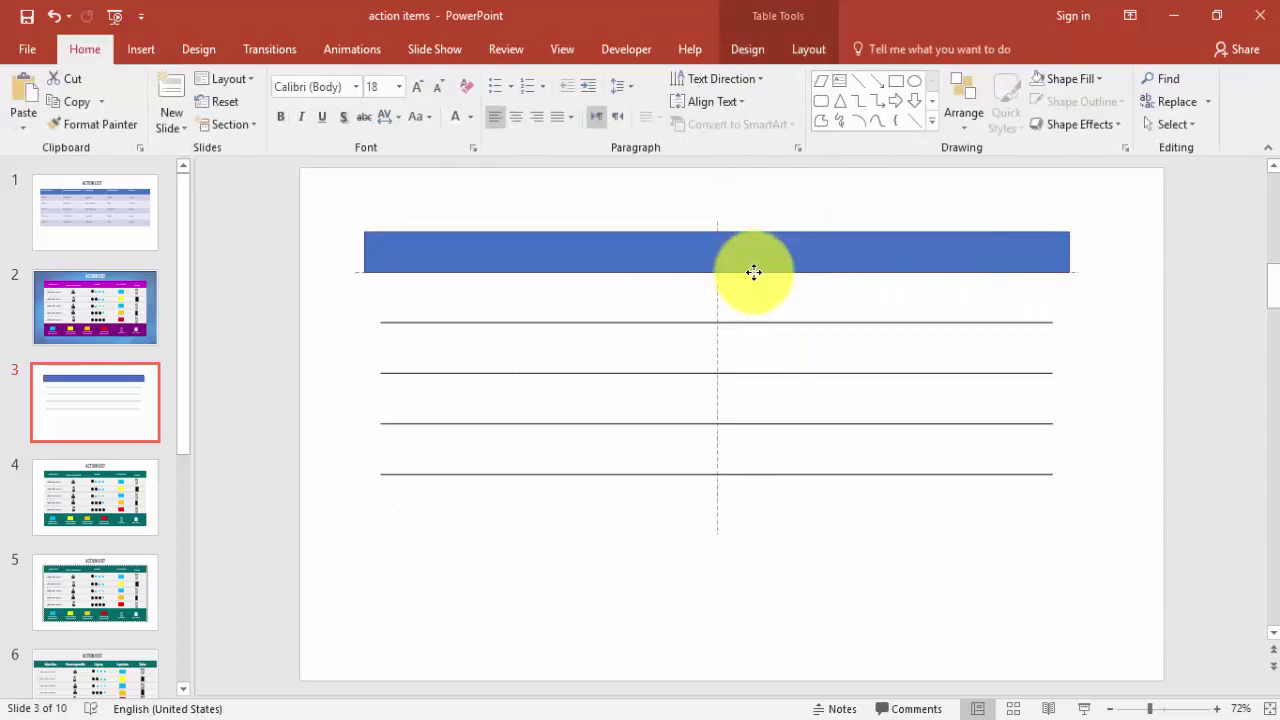
pyautogui.moveTo(754, 264); pyautogui.dragTo(754, 272)
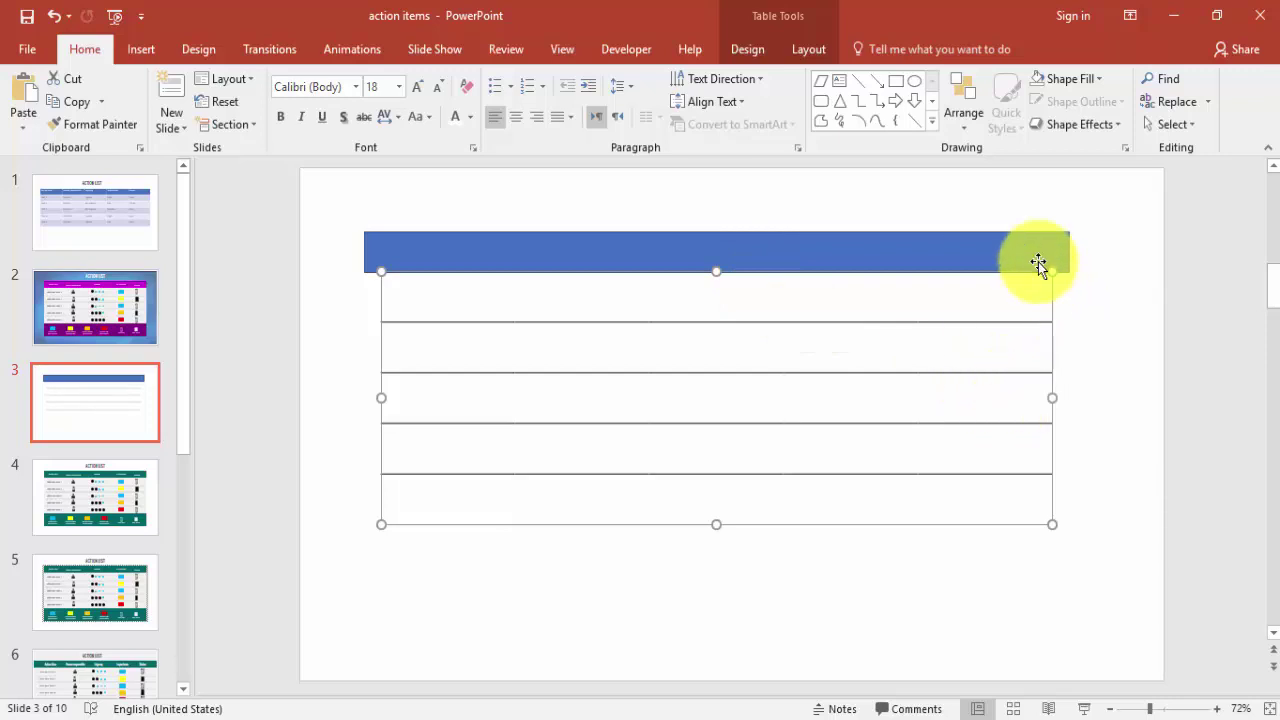
pyautogui.click(1091, 290)
# - Give the top bar No Outline and a magenta fill
pyautogui.click(908, 250)
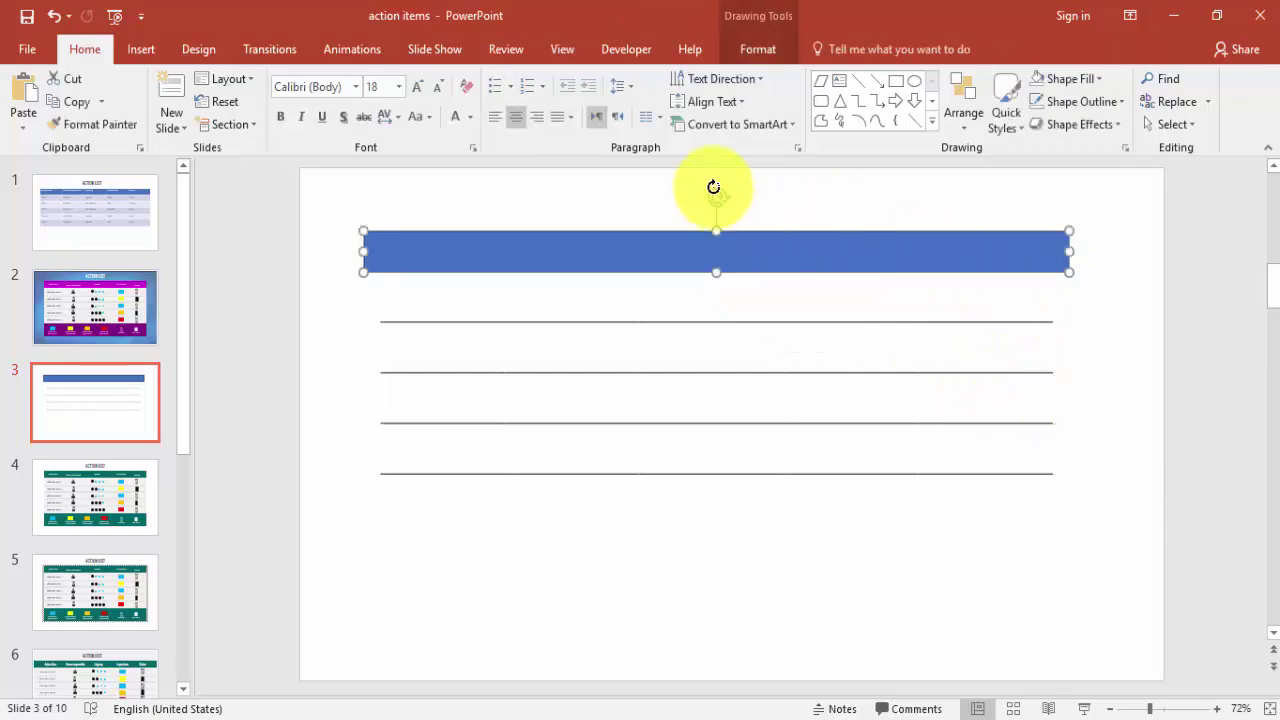
pyautogui.click(750, 49)
pyautogui.click(508, 108)
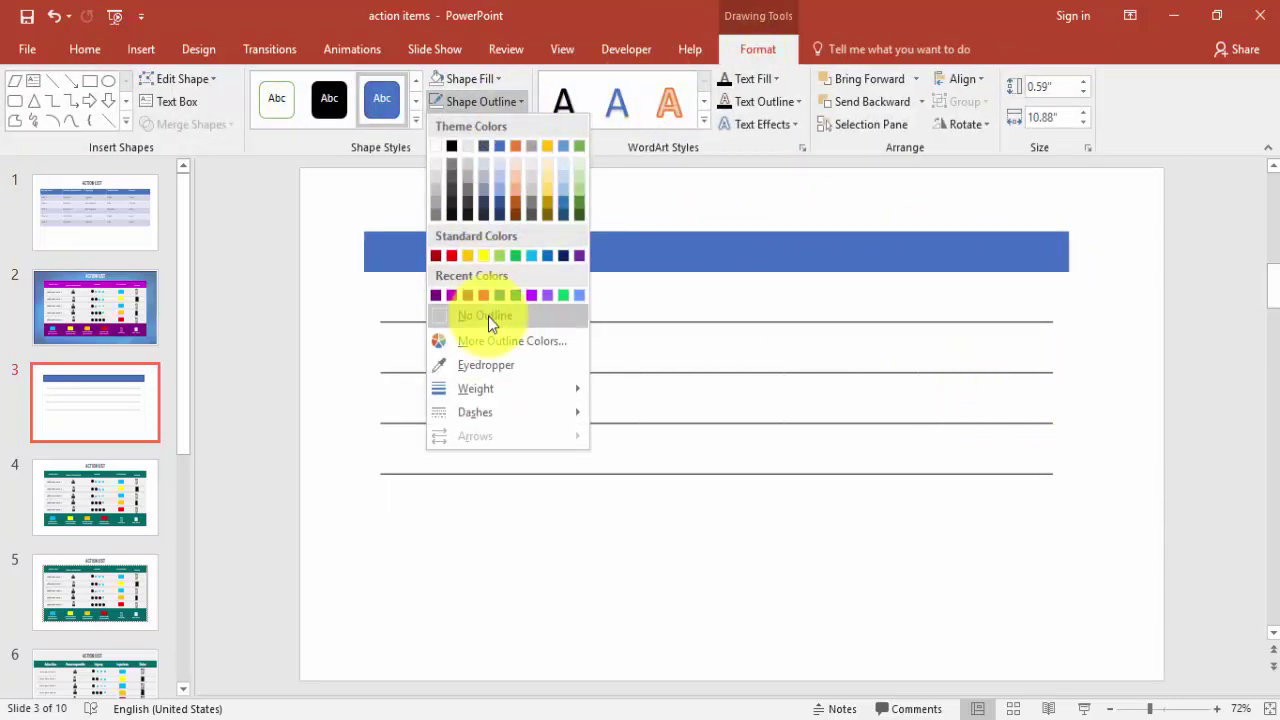
pyautogui.click(488, 316)
pyautogui.click(492, 80)
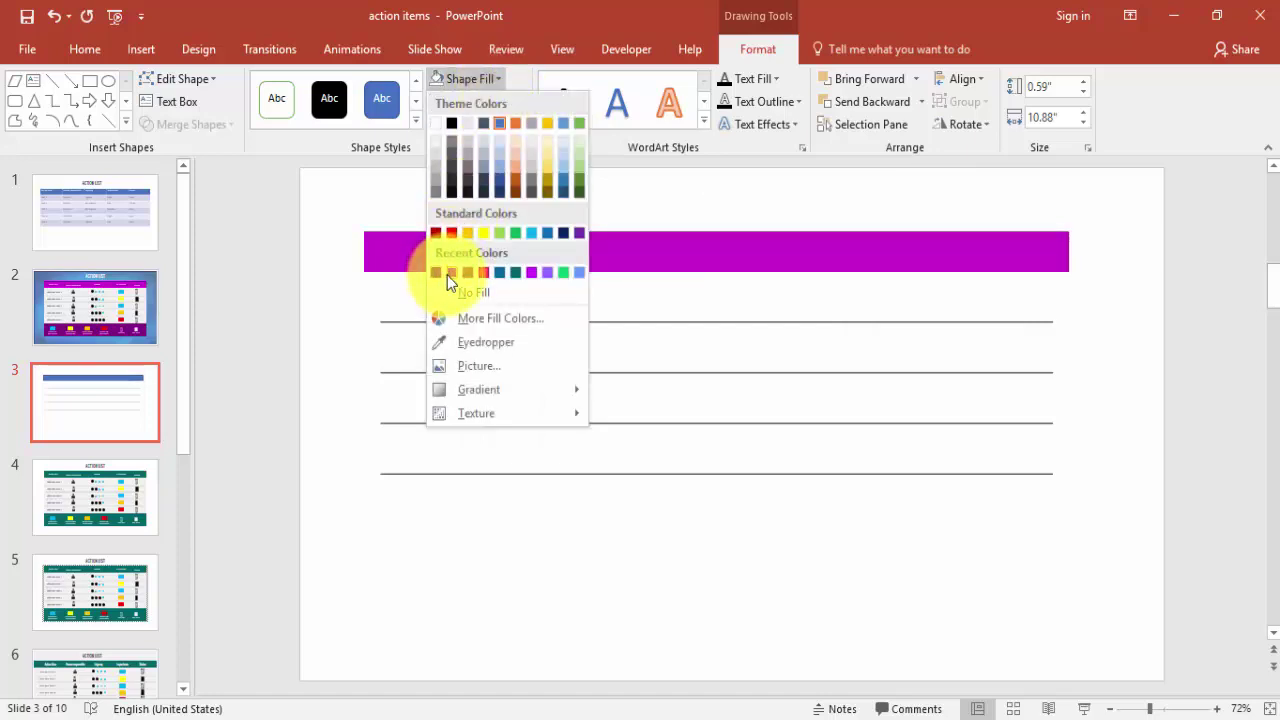
pyautogui.click(530, 273)
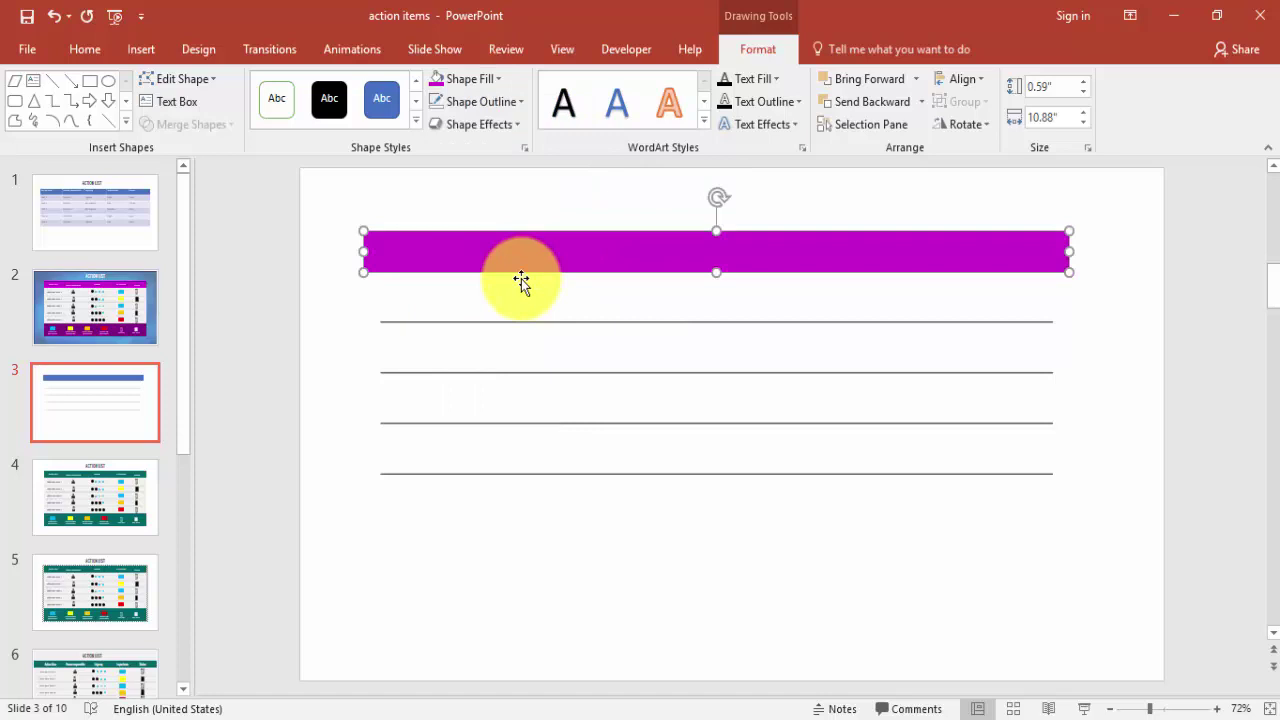
pyautogui.click(1127, 350)
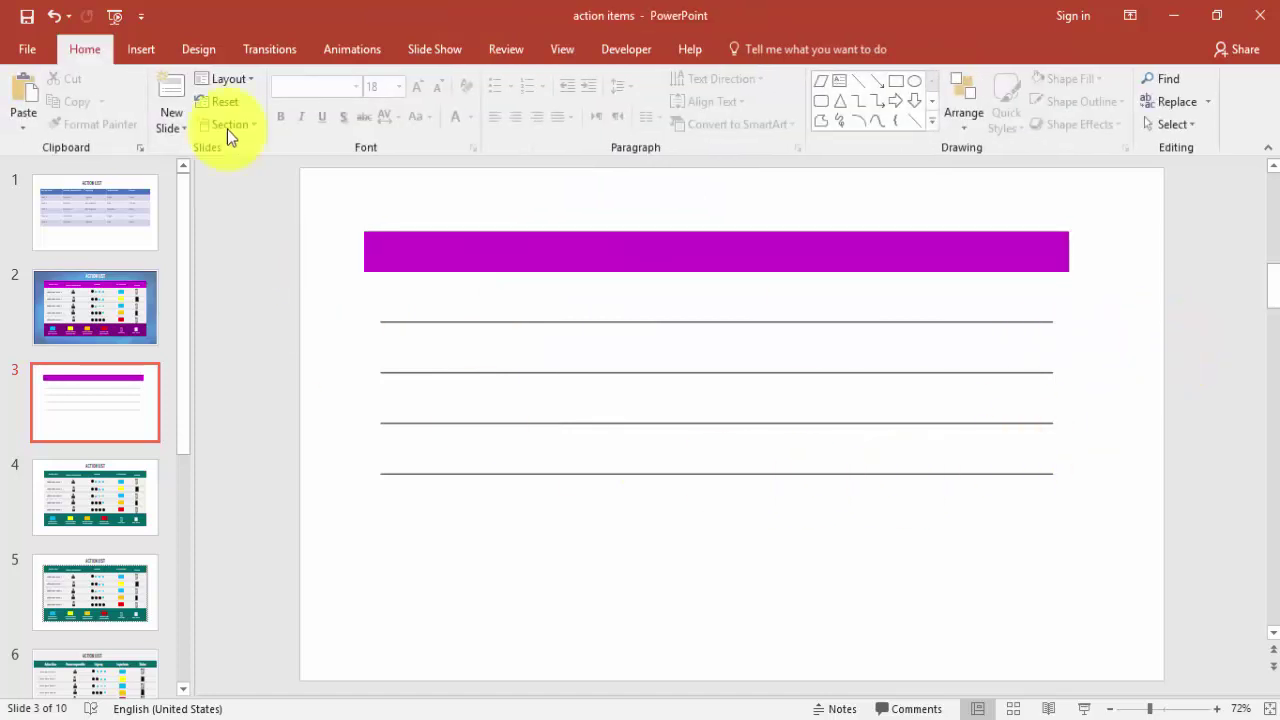
# - Add an 'Action Item' text box and move it onto the magenta bar
pyautogui.click(141, 47)
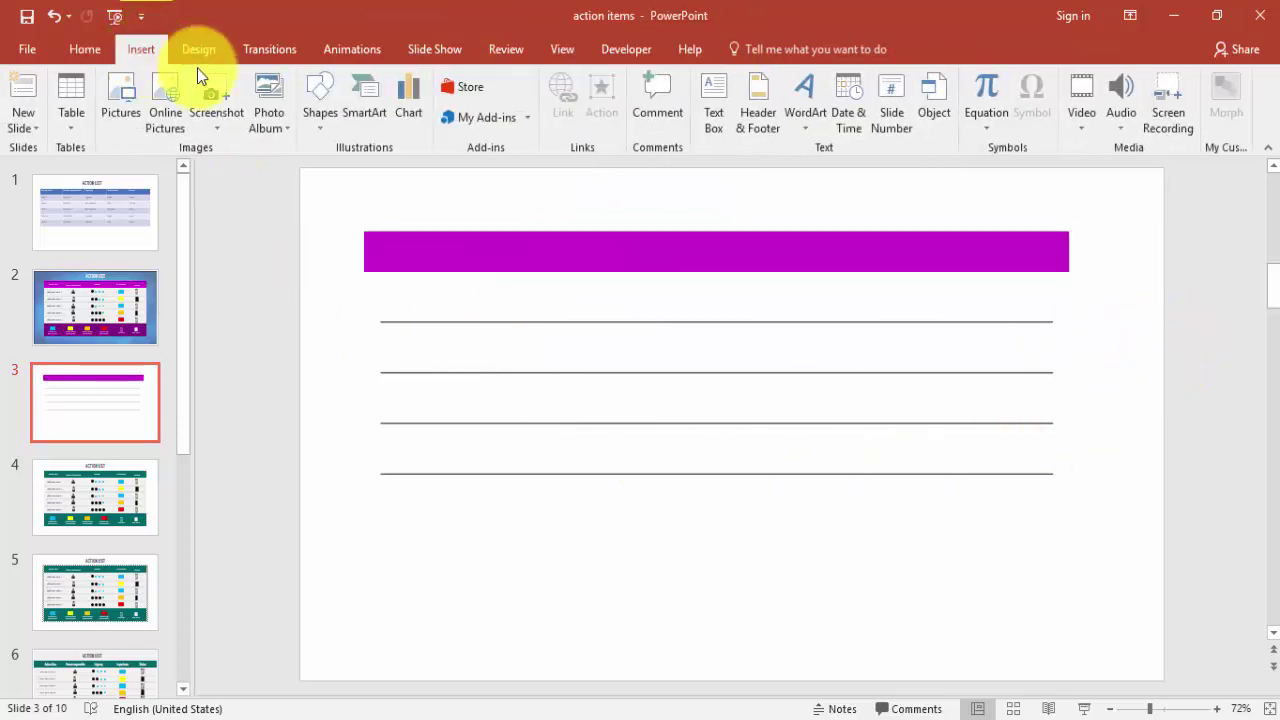
pyautogui.click(712, 100)
pyautogui.click(384, 568)
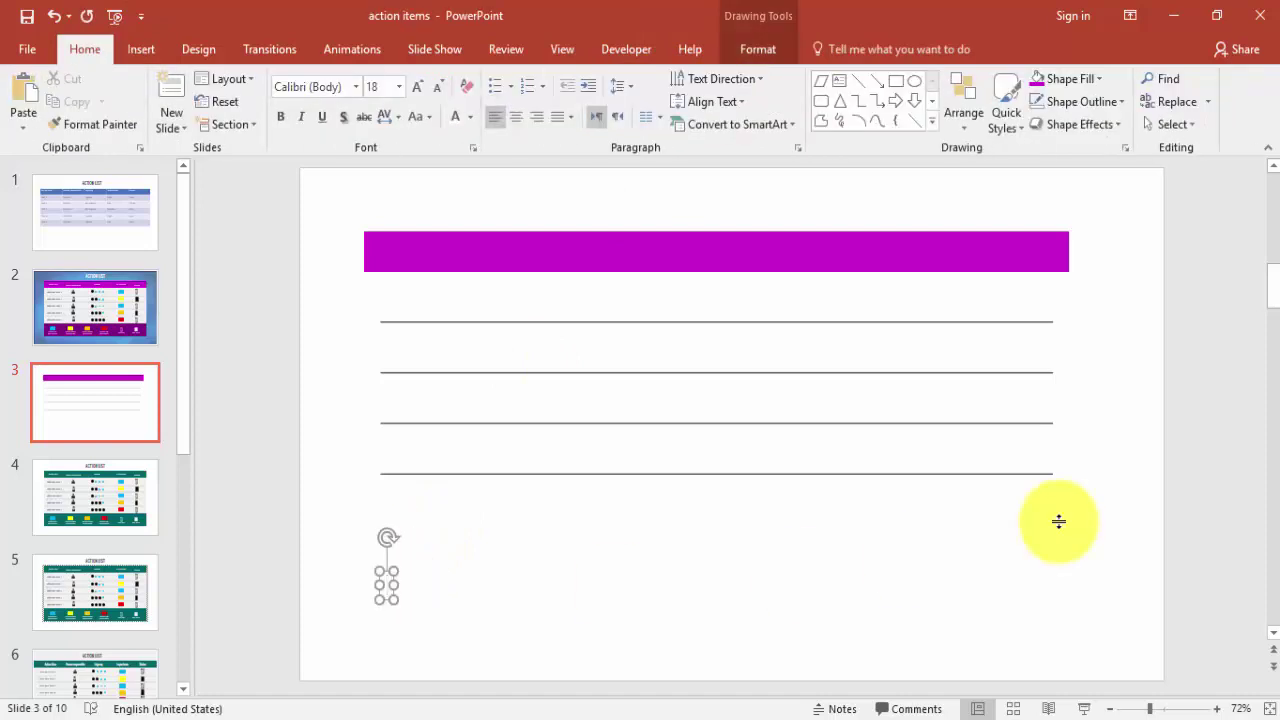
pyautogui.write('Actio')
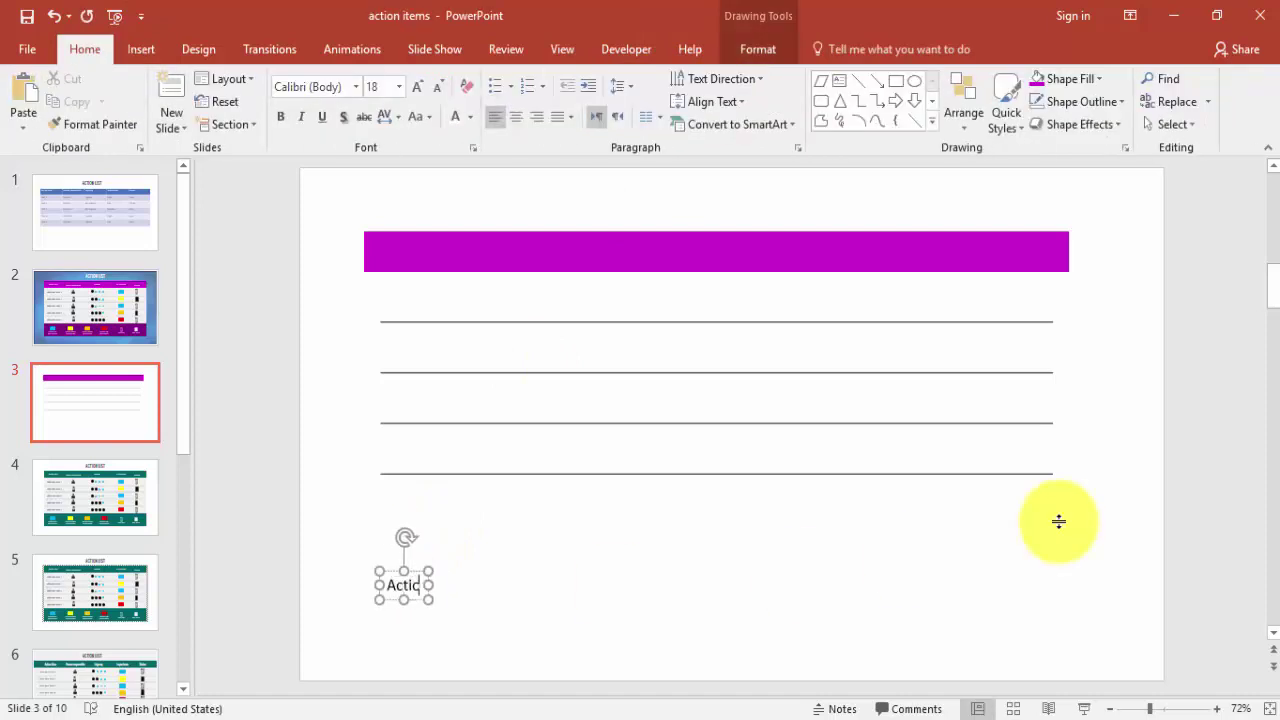
pyautogui.write('n Iteam')
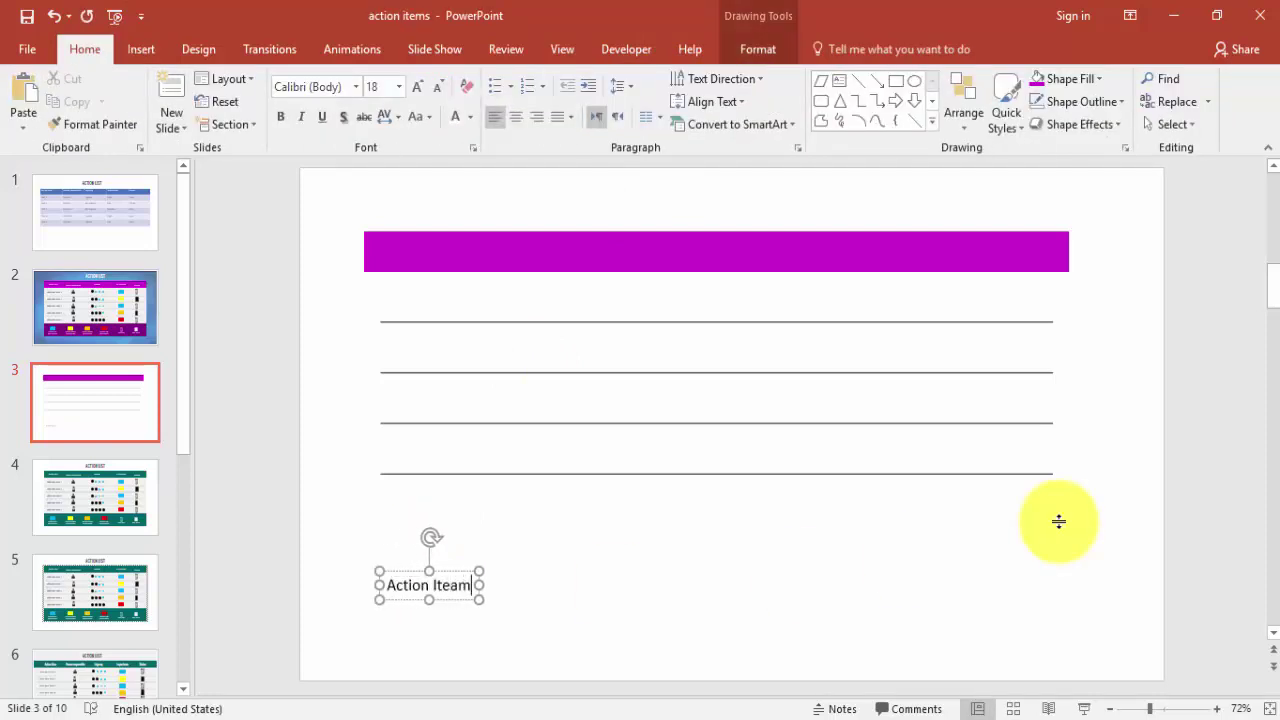
pyautogui.press('BackSpace')
pyautogui.press('BackSpace')
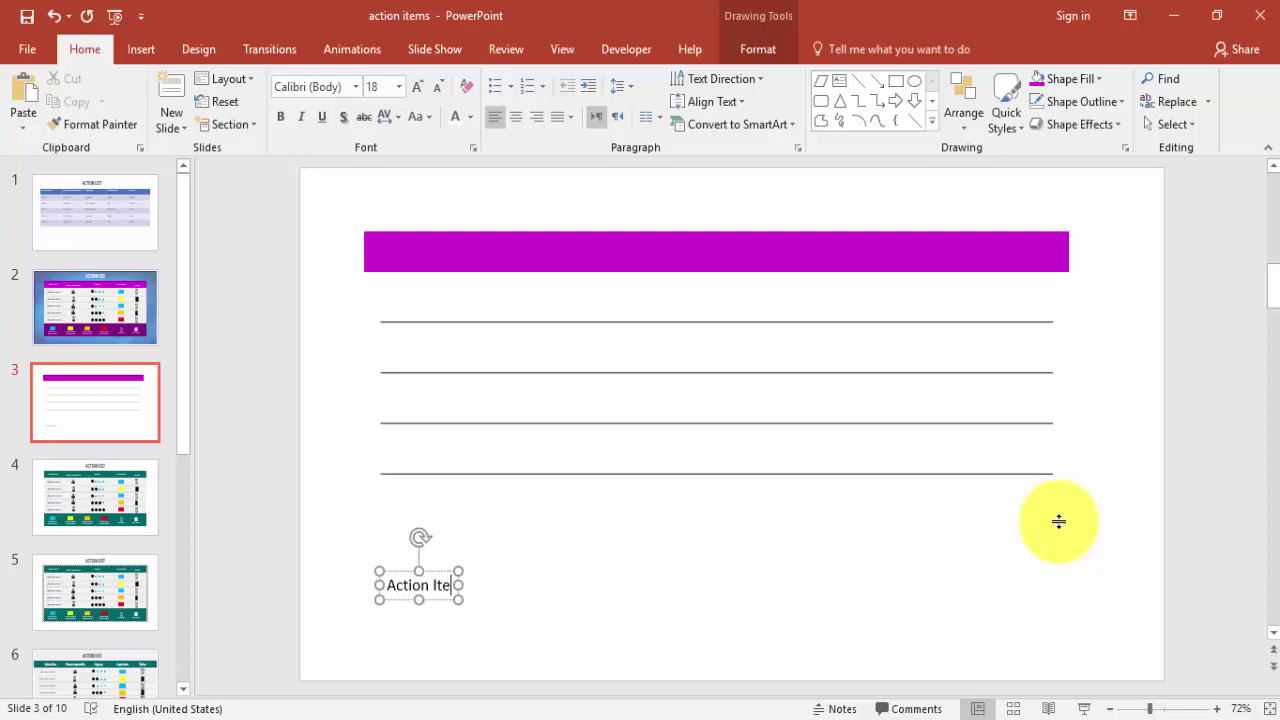
pyautogui.write('m')
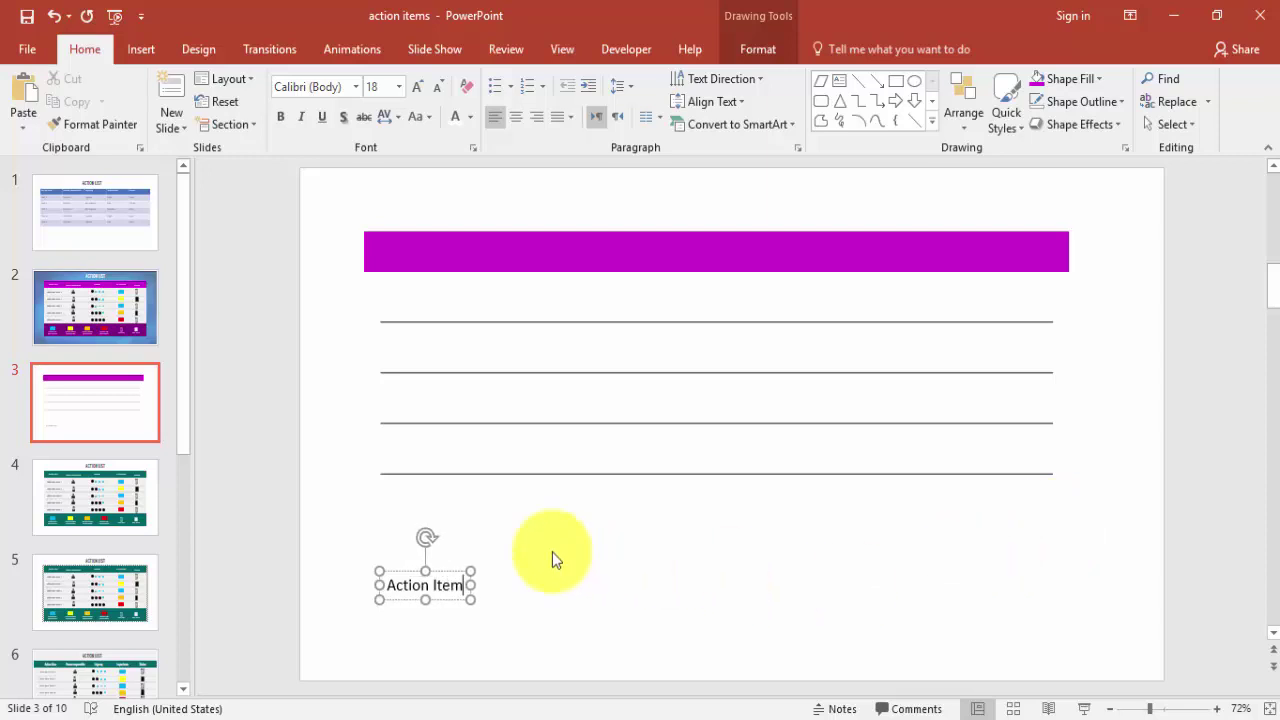
pyautogui.moveTo(450, 572); pyautogui.dragTo(445, 227)
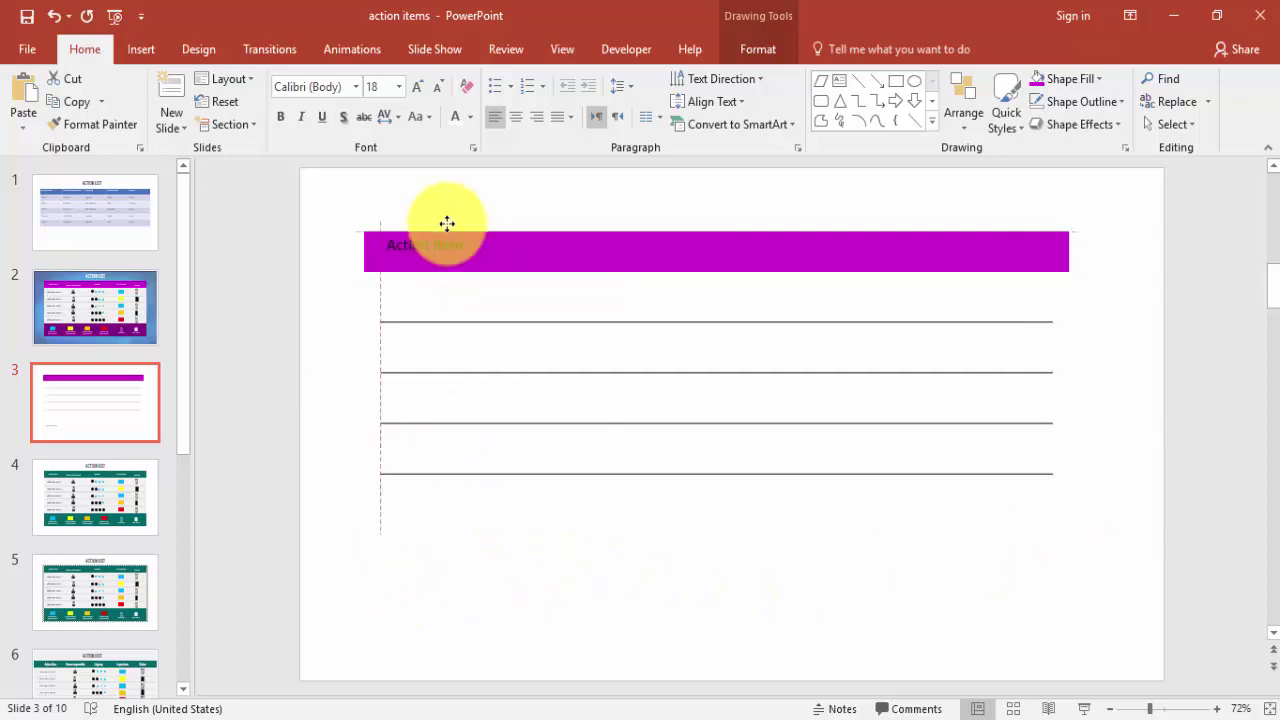
# - Set the label font to Oswald and place a copy further along the bar
pyautogui.click(348, 86)
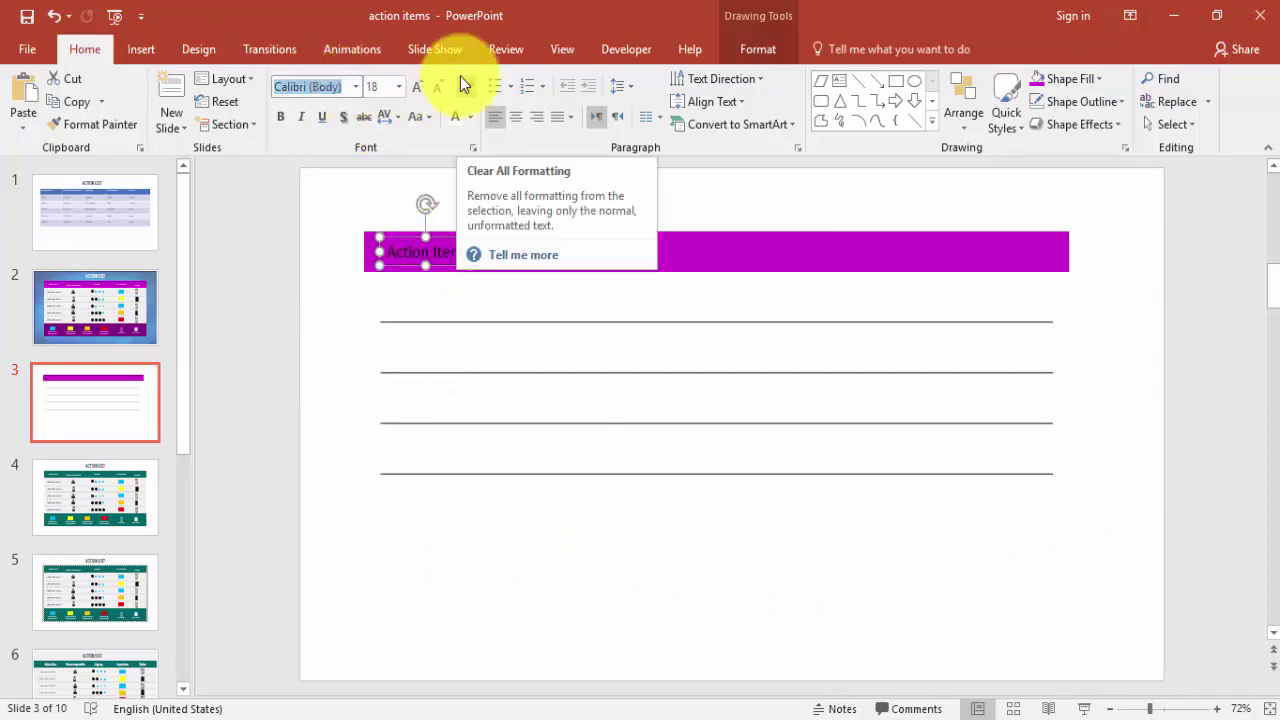
pyautogui.write('Oswald')
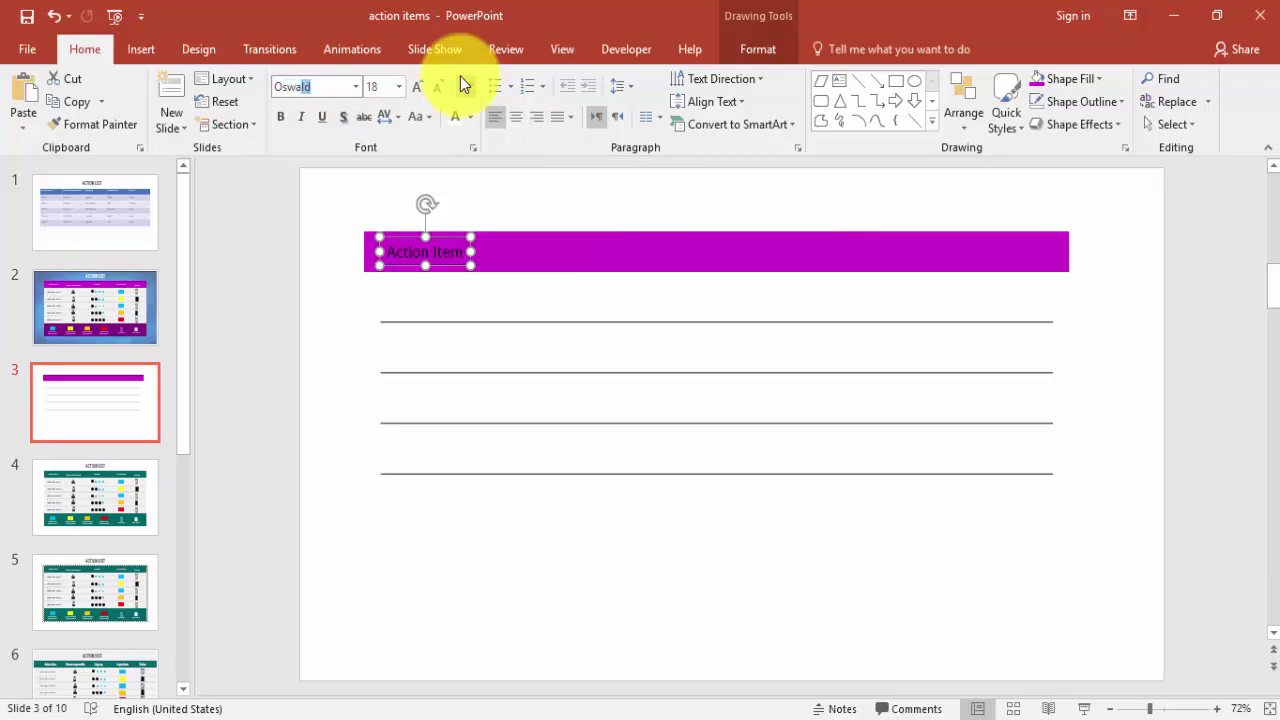
pyautogui.press('Return')
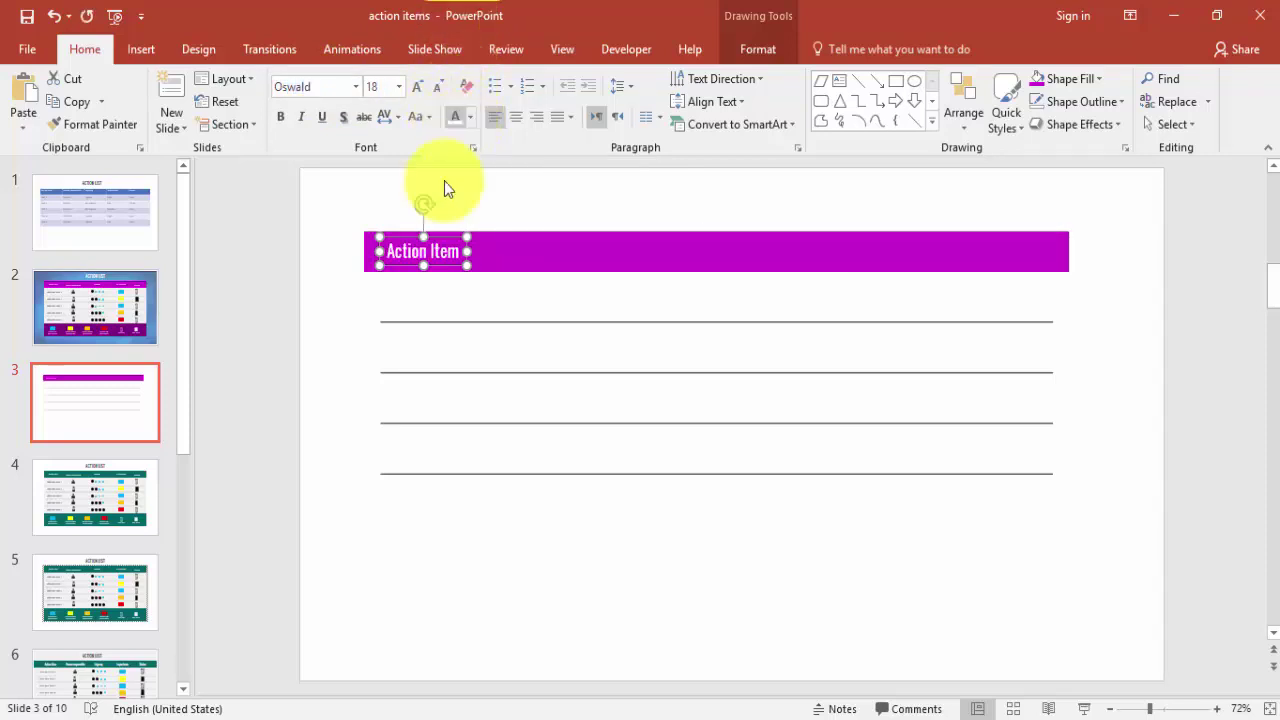
pyautogui.moveTo(443, 239)
pyautogui.mouseDown()
pyautogui.moveTo(458, 237)
pyautogui.moveTo(476, 272)
pyautogui.moveTo(591, 234)
pyautogui.moveTo(650, 240)
pyautogui.mouseUp()
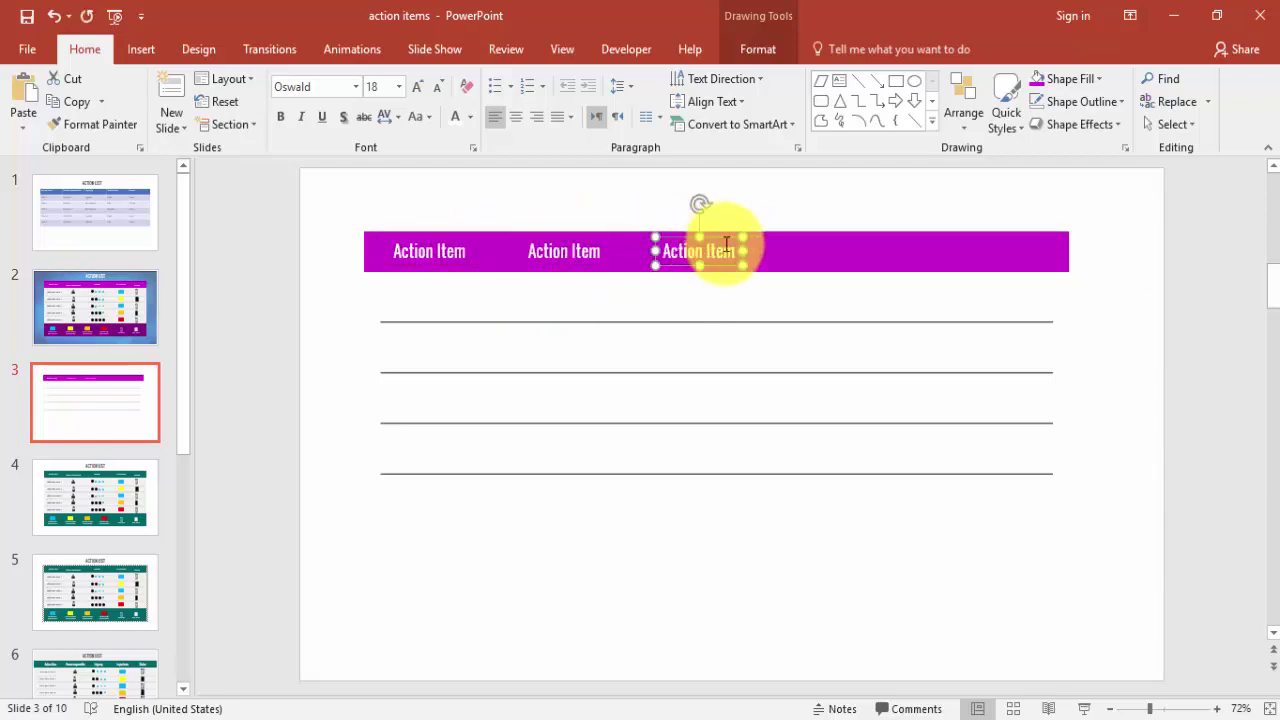
# - Duplicate another 'Action Item' heading and select the table's body cells
pyautogui.hotkey('ctrl', 'd')
pyautogui.hotkey('ctrl', 'd')
pyautogui.click(478, 297)
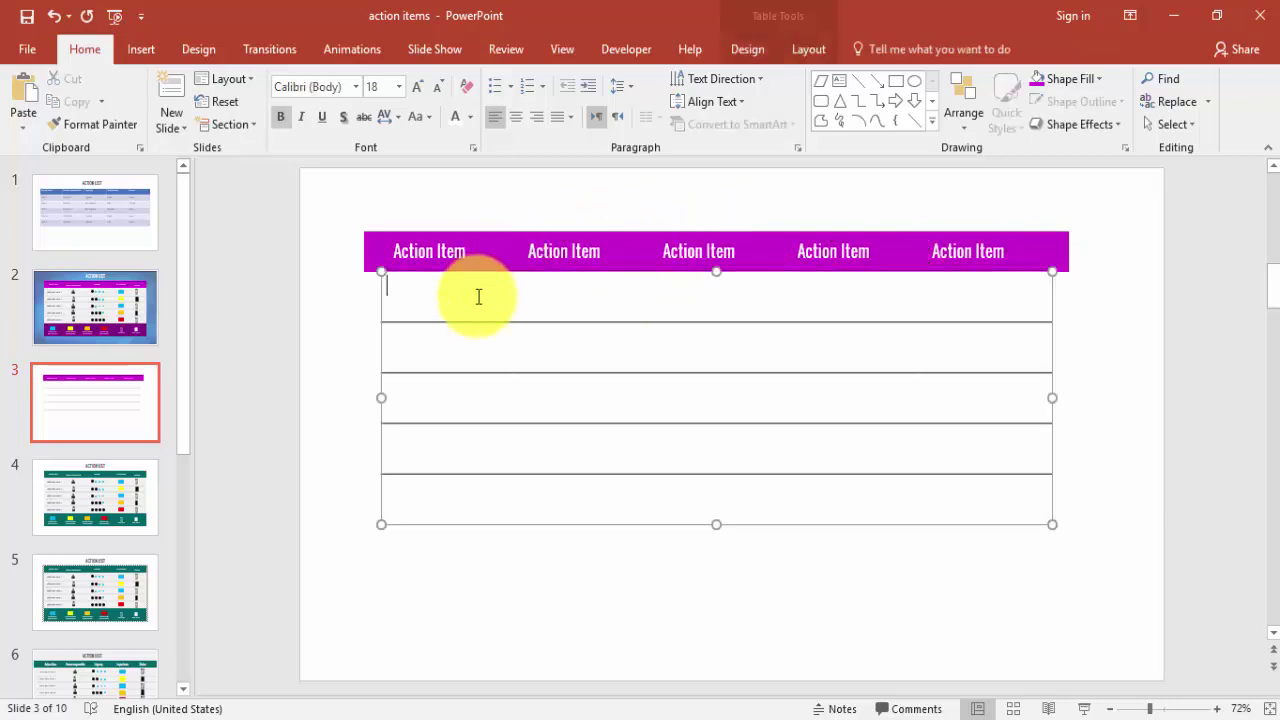
pyautogui.click(711, 291)
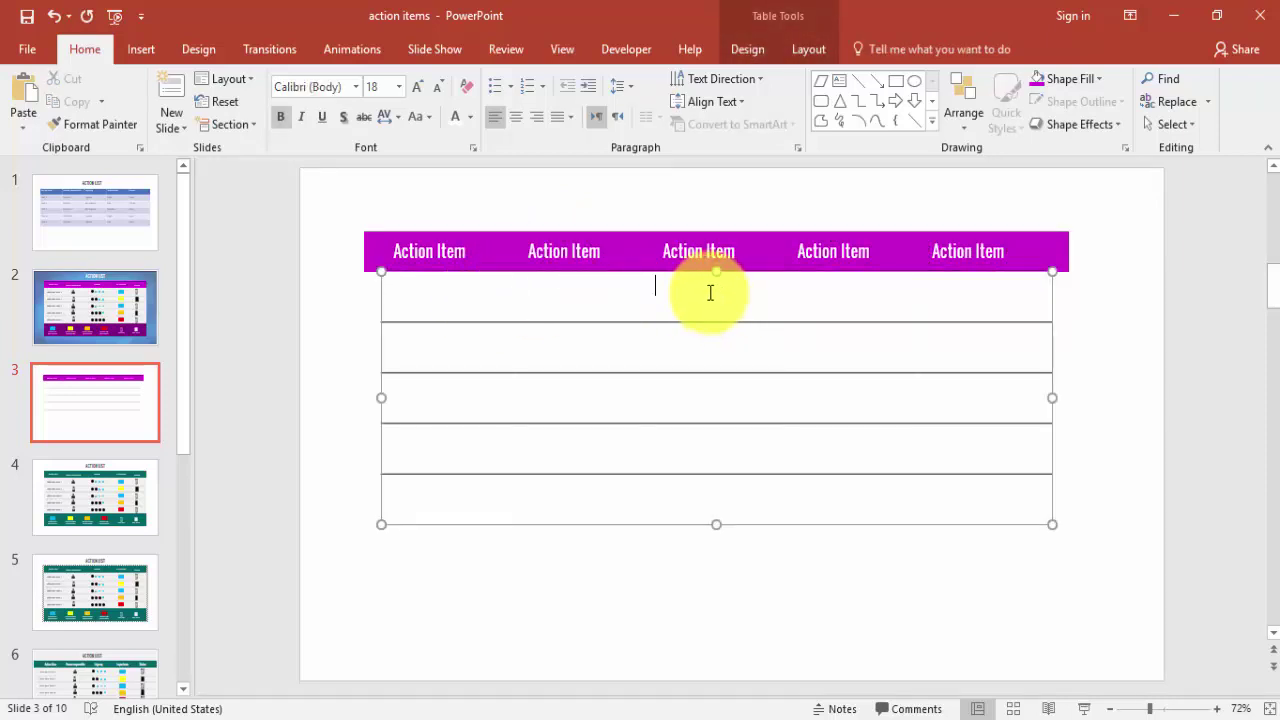
pyautogui.click(971, 283)
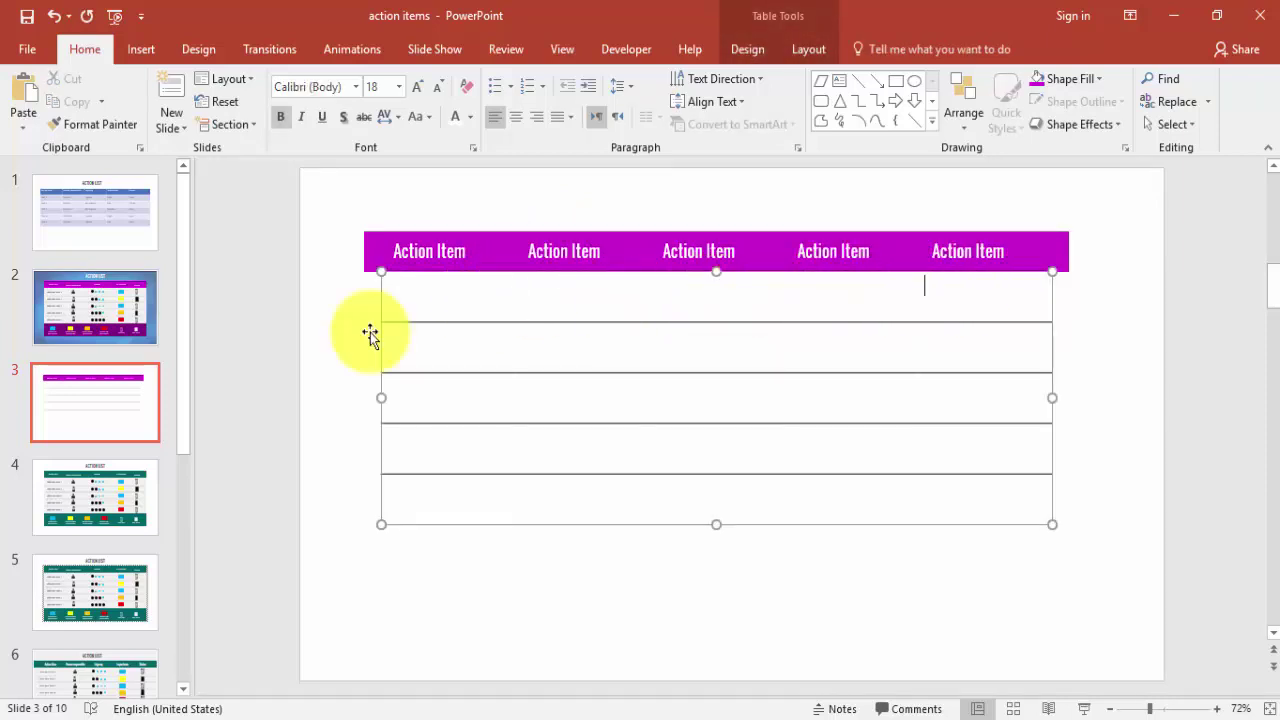
pyautogui.click(431, 289)
pyautogui.moveTo(568, 339)
pyautogui.mouseDown()
pyautogui.moveTo(894, 426)
pyautogui.moveTo(974, 474)
pyautogui.moveTo(986, 497)
pyautogui.mouseUp()
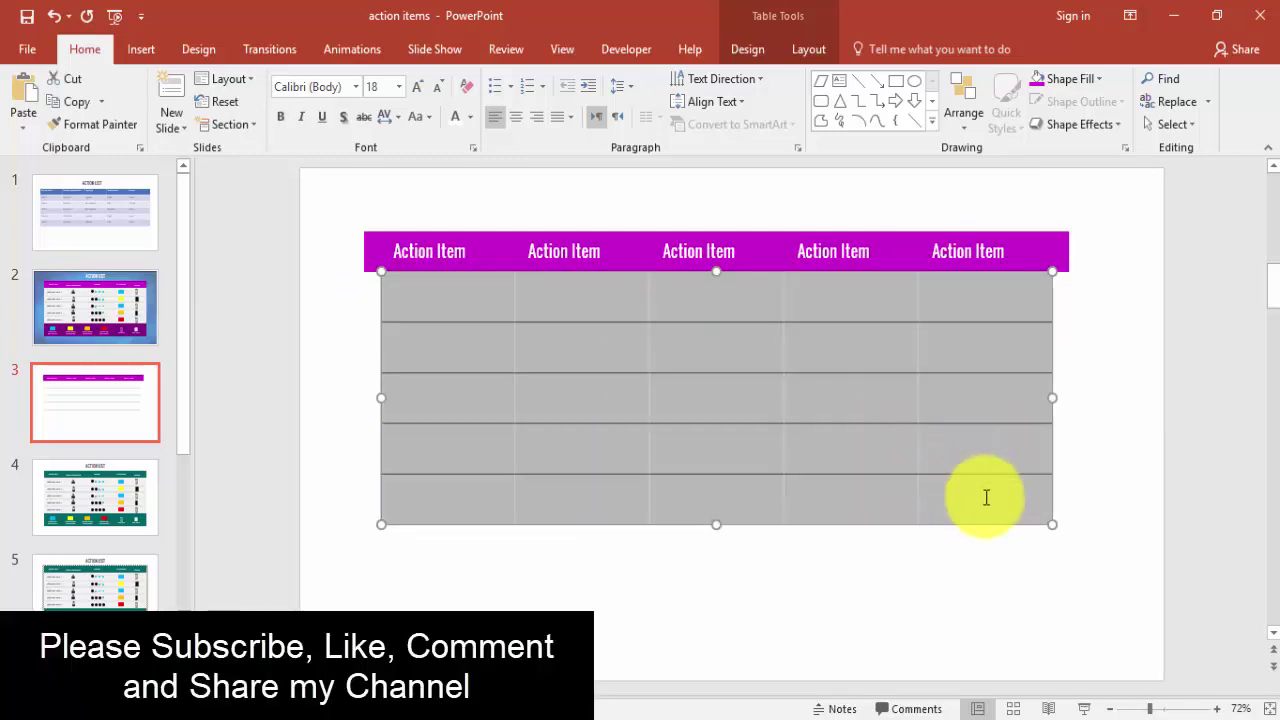
# - Center the cell content horizontally and at Middle, then nudge the middle heading right
pyautogui.click(517, 118)
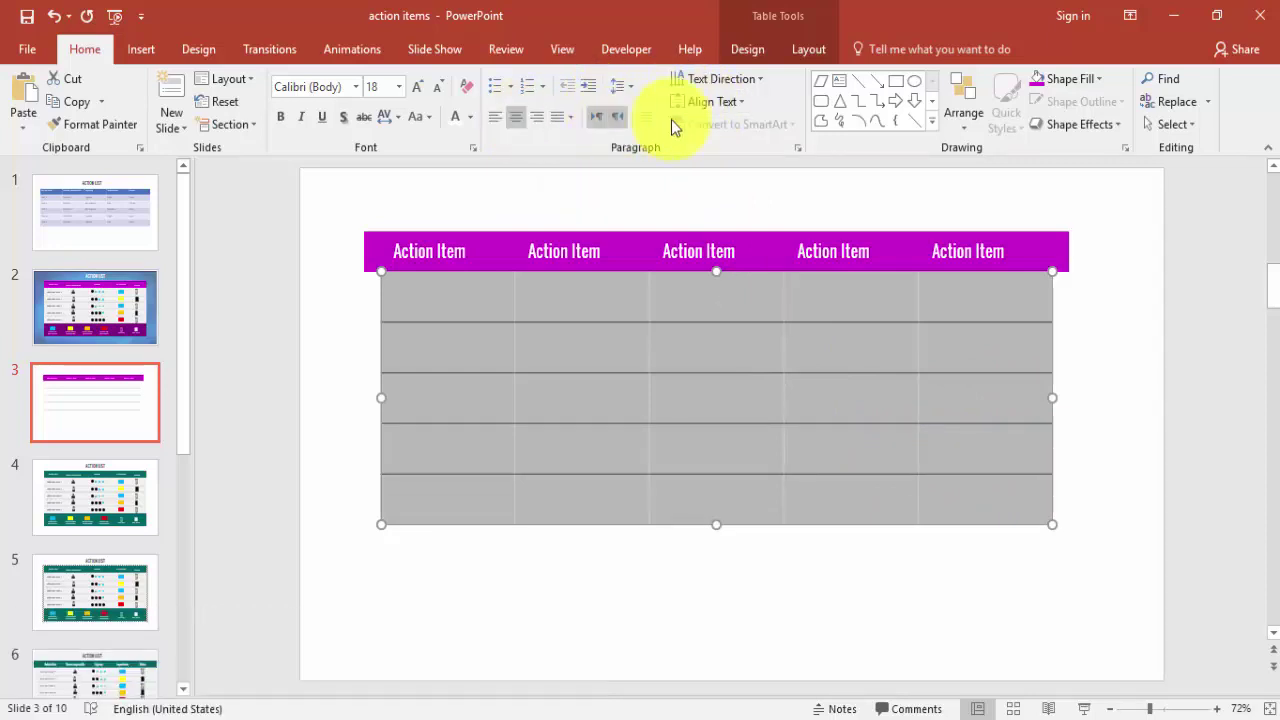
pyautogui.click(709, 101)
pyautogui.click(748, 197)
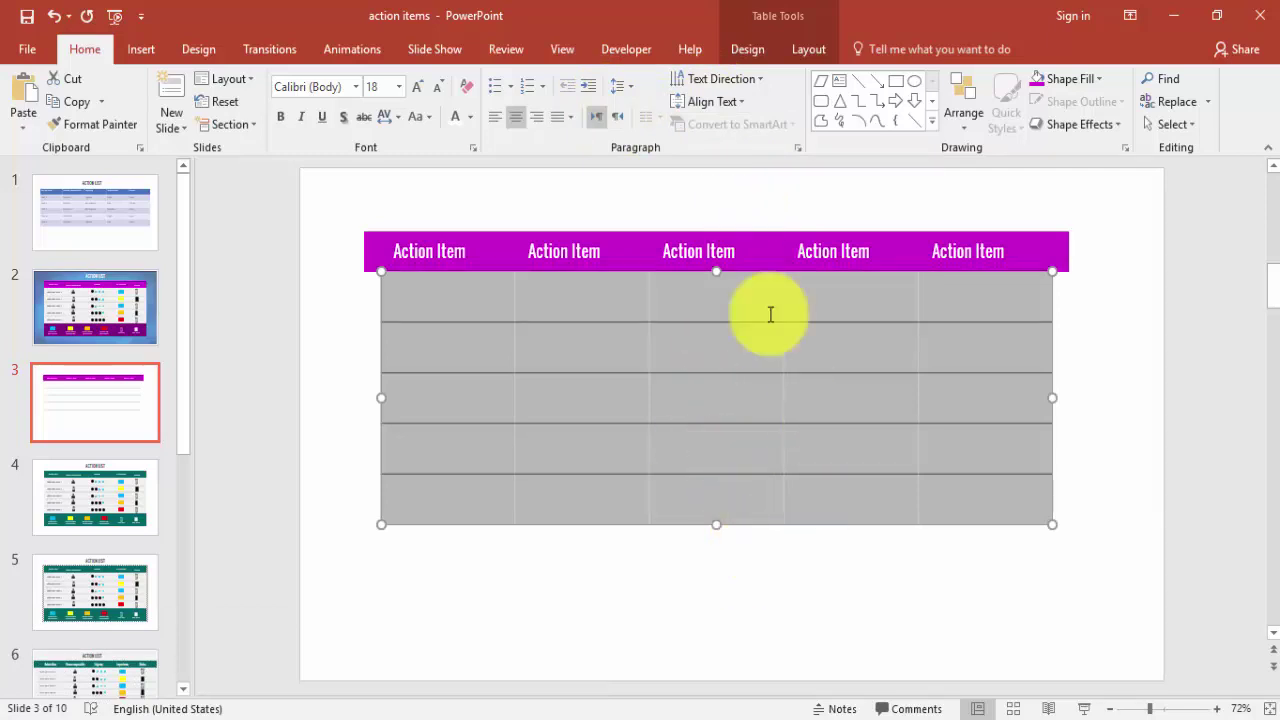
pyautogui.click(720, 249)
pyautogui.moveTo(720, 249); pyautogui.dragTo(737, 249)
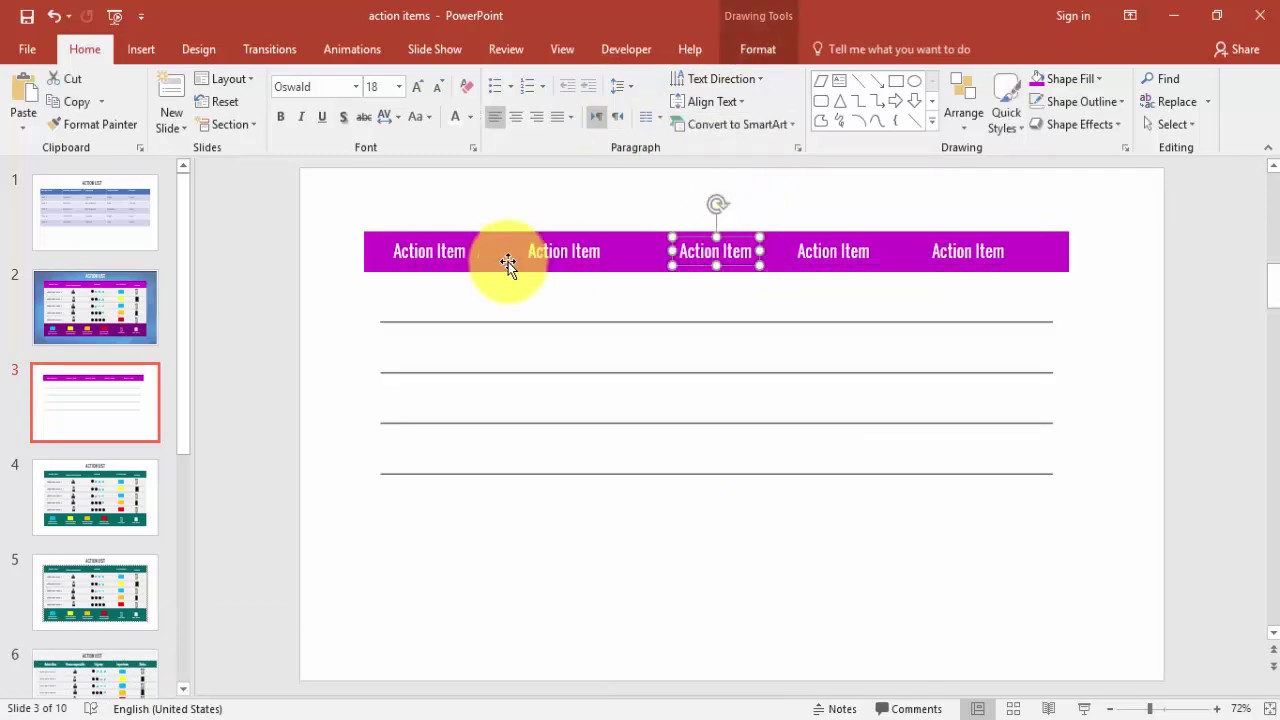
# - Rename the second heading to 'Person Responsible' and shift it slightly left
pyautogui.moveTo(527, 251); pyautogui.dragTo(628, 251)
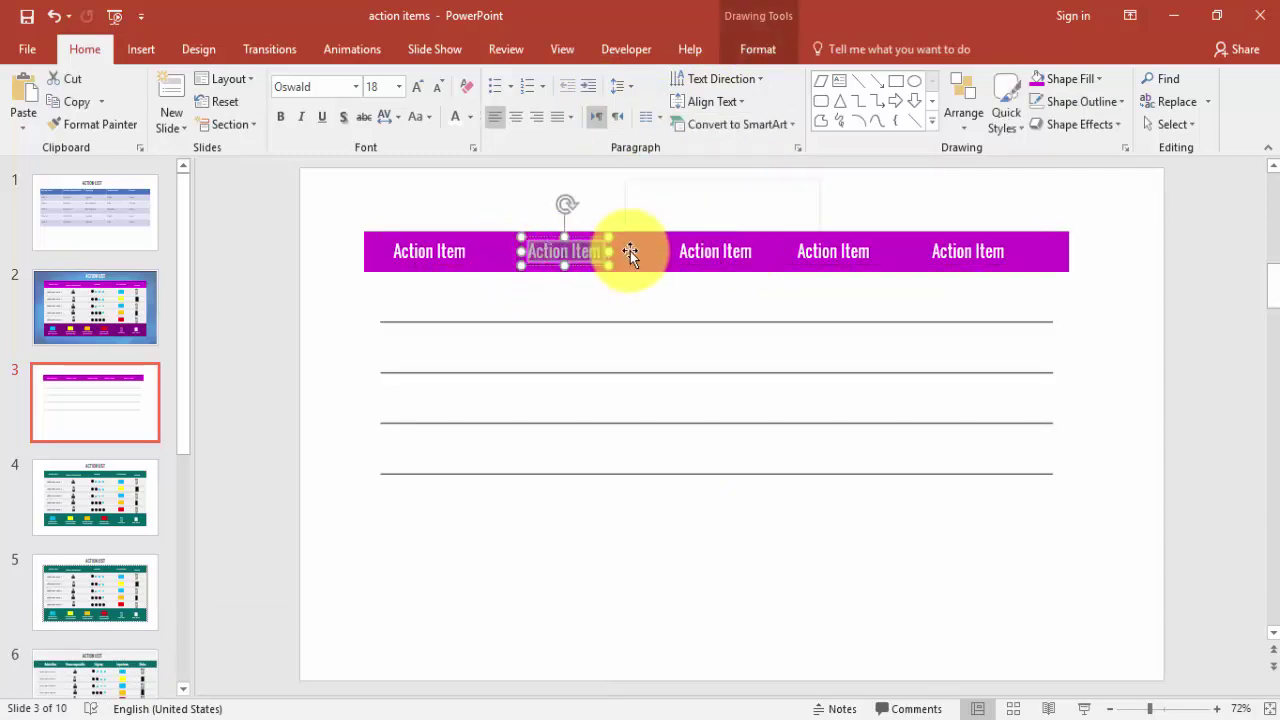
pyautogui.write('Person')
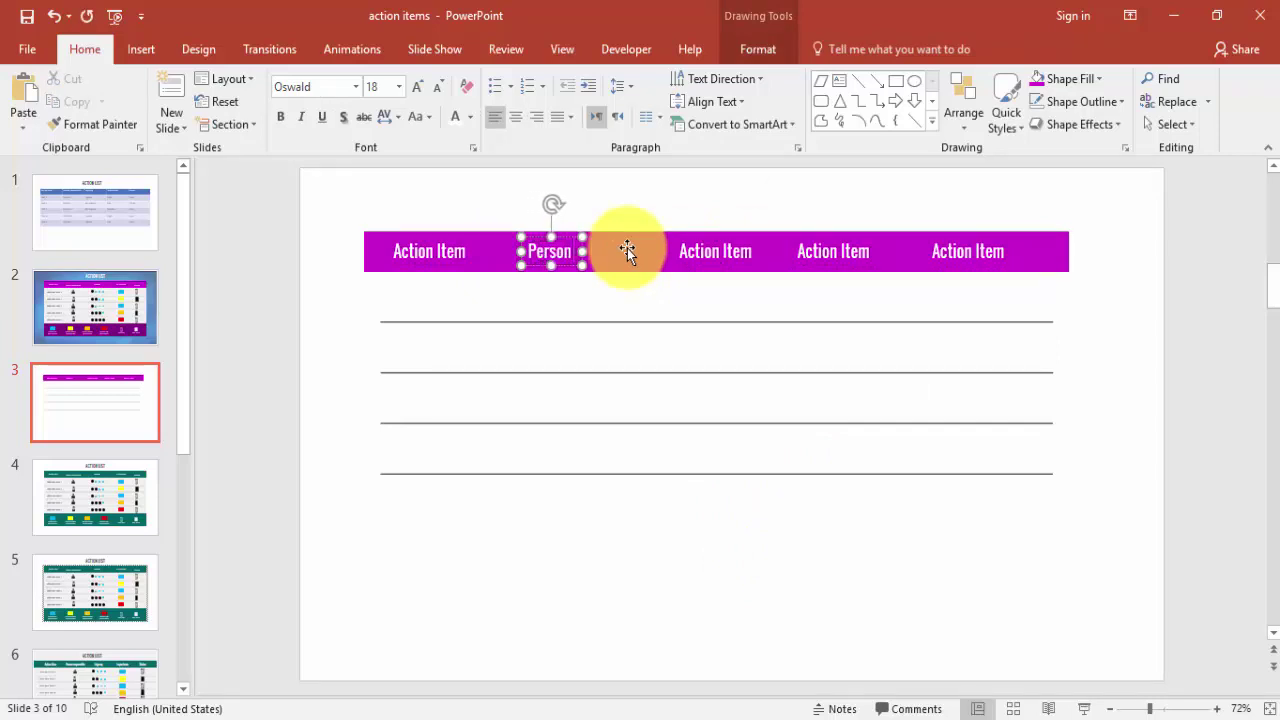
pyautogui.write(' Respo')
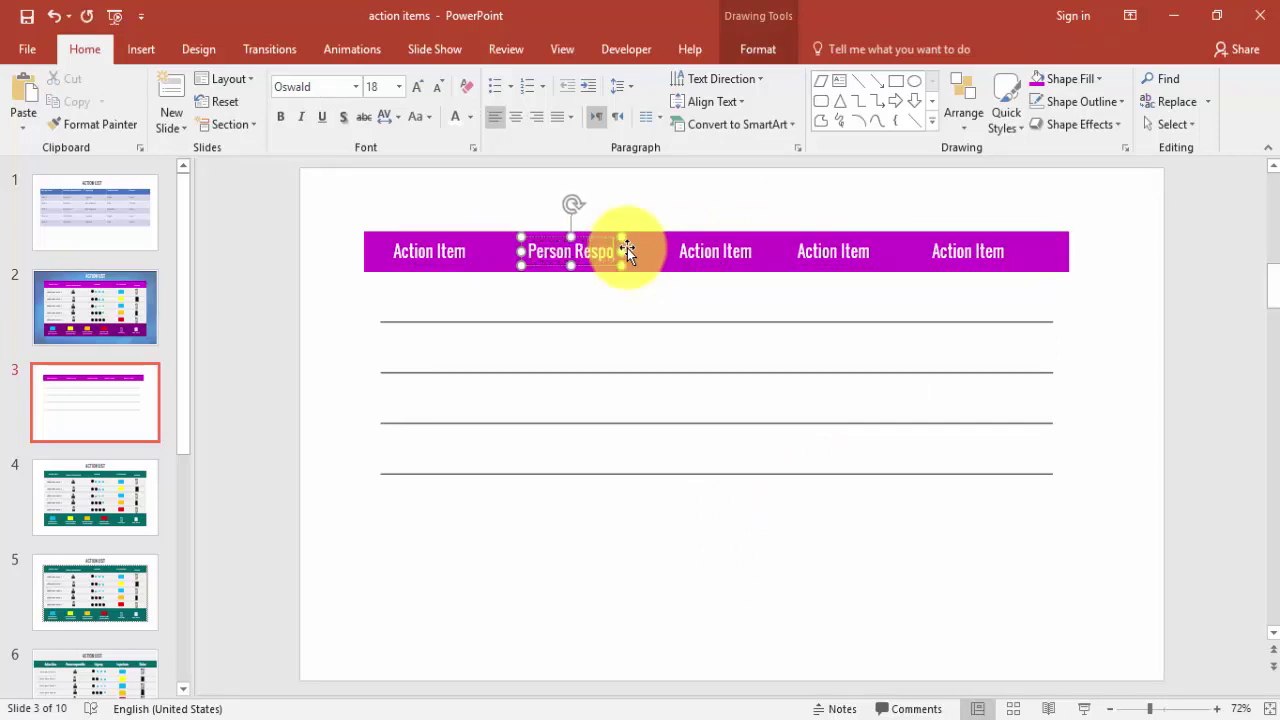
pyautogui.write('nsible')
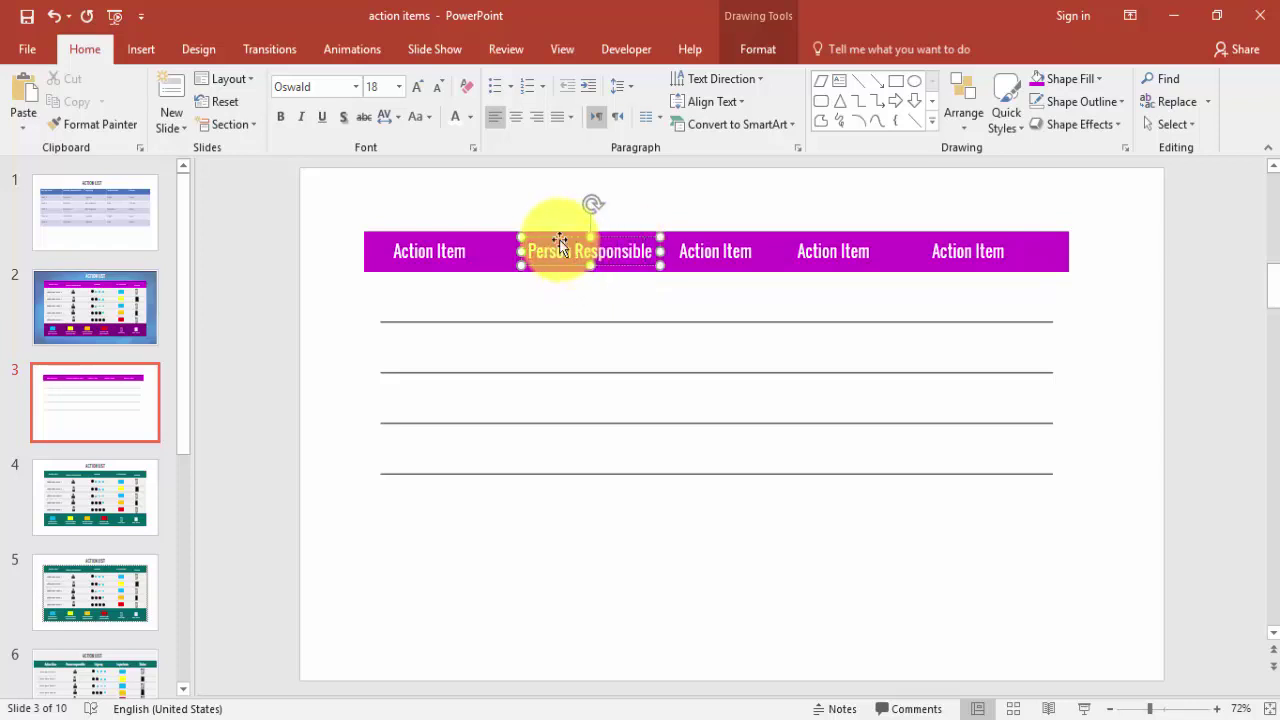
pyautogui.moveTo(560, 240); pyautogui.dragTo(545, 240)
# - Check the reference slides, then rename the third heading to 'Urgency'
pyautogui.tripleClick(712, 251)
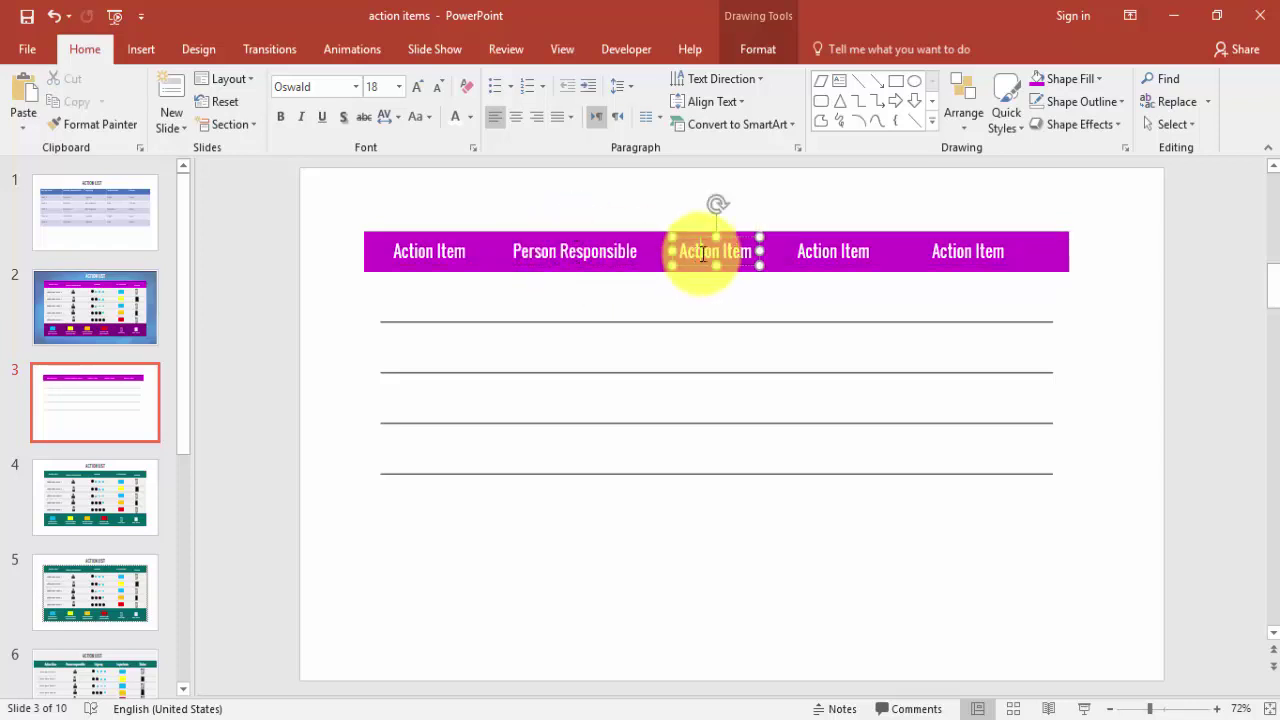
pyautogui.click(80, 303)
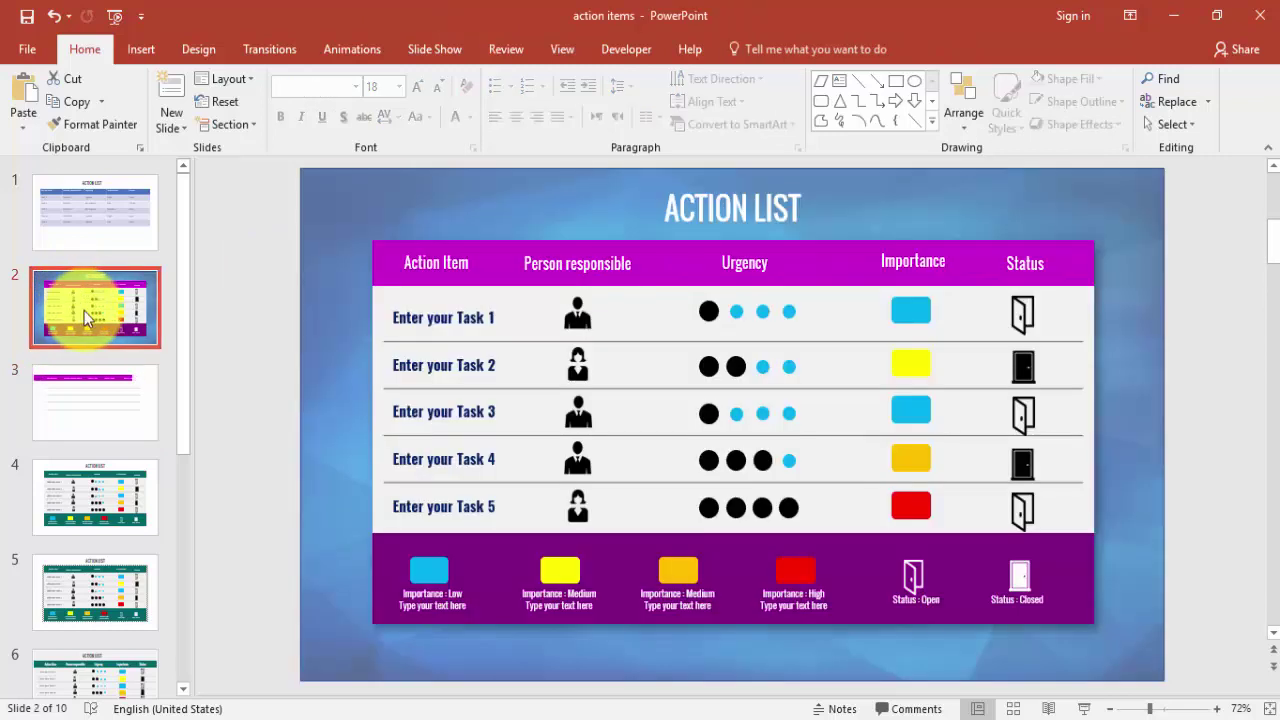
pyautogui.click(88, 226)
pyautogui.click(100, 380)
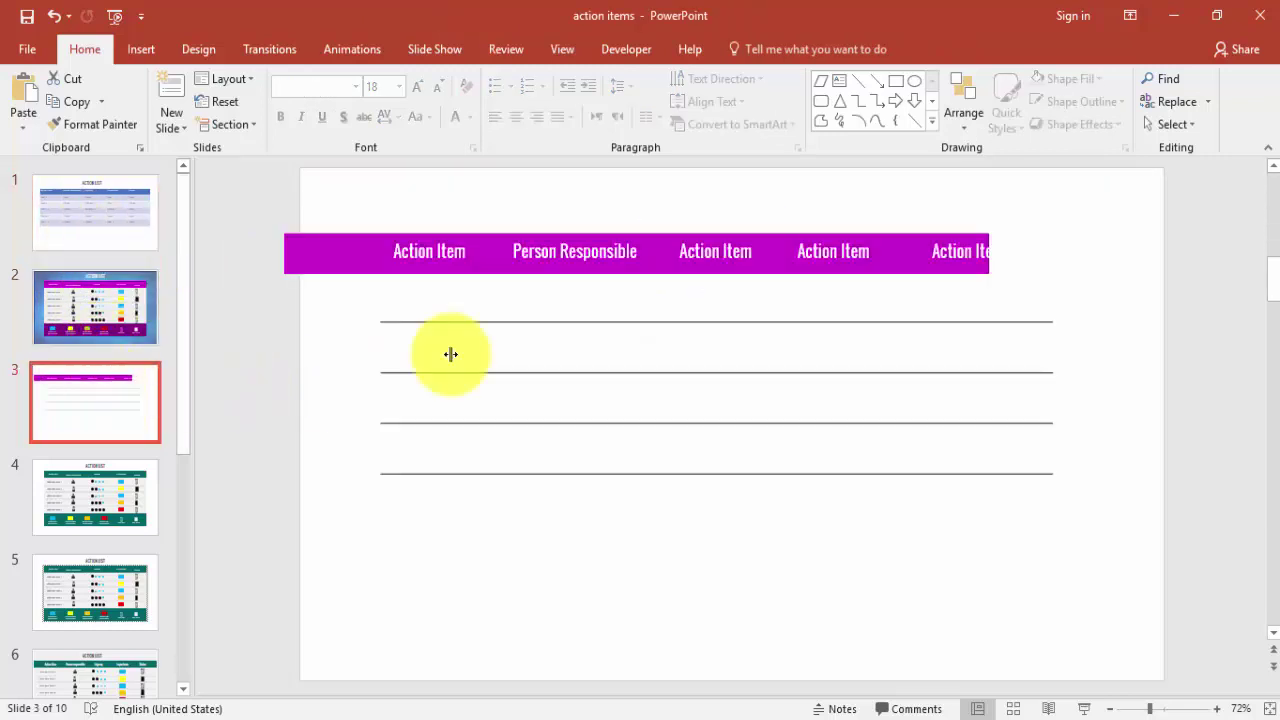
pyautogui.tripleClick(713, 251)
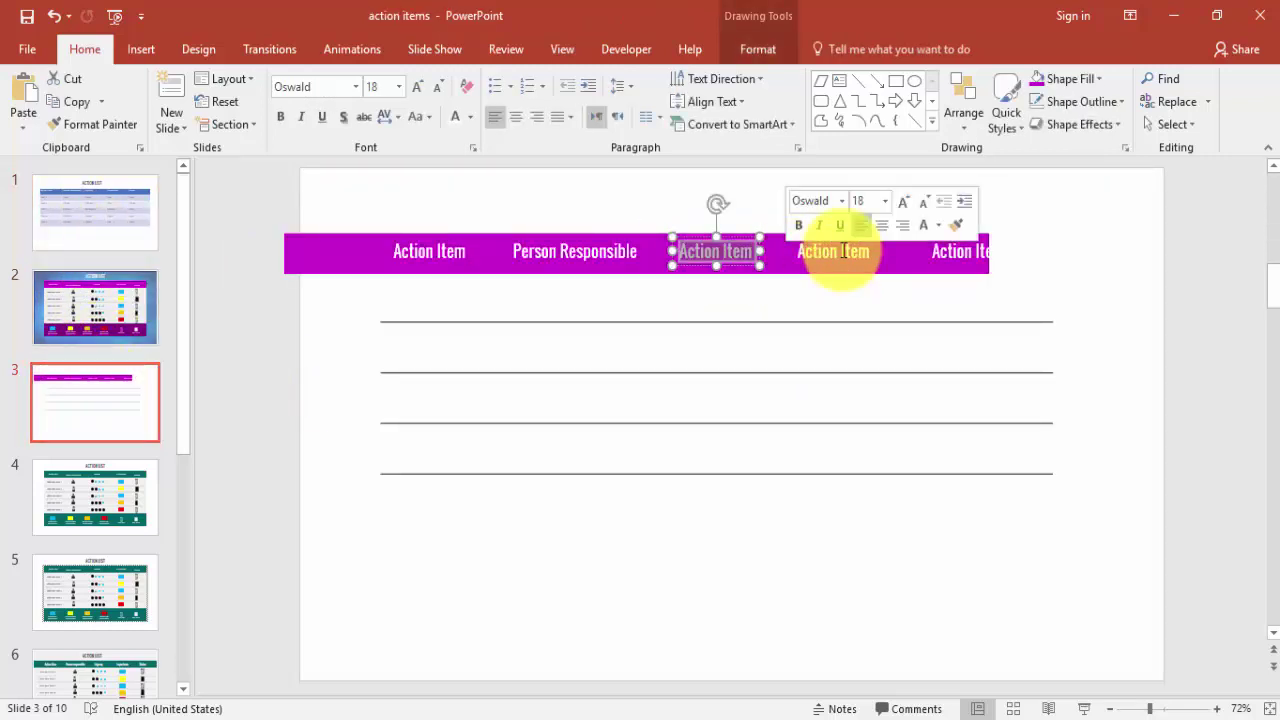
pyautogui.write('Urgency')
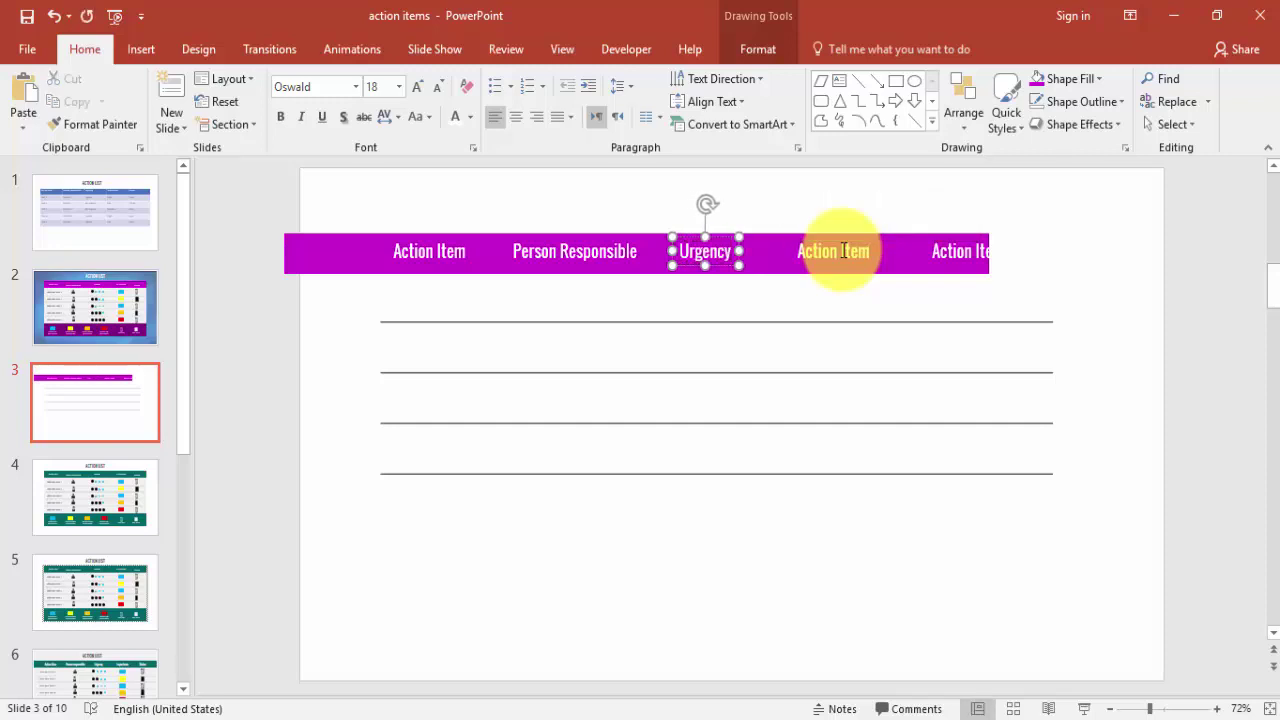
# - Rename the fourth and fifth headings to 'Importance' and 'Status'
pyautogui.tripleClick(843, 251)
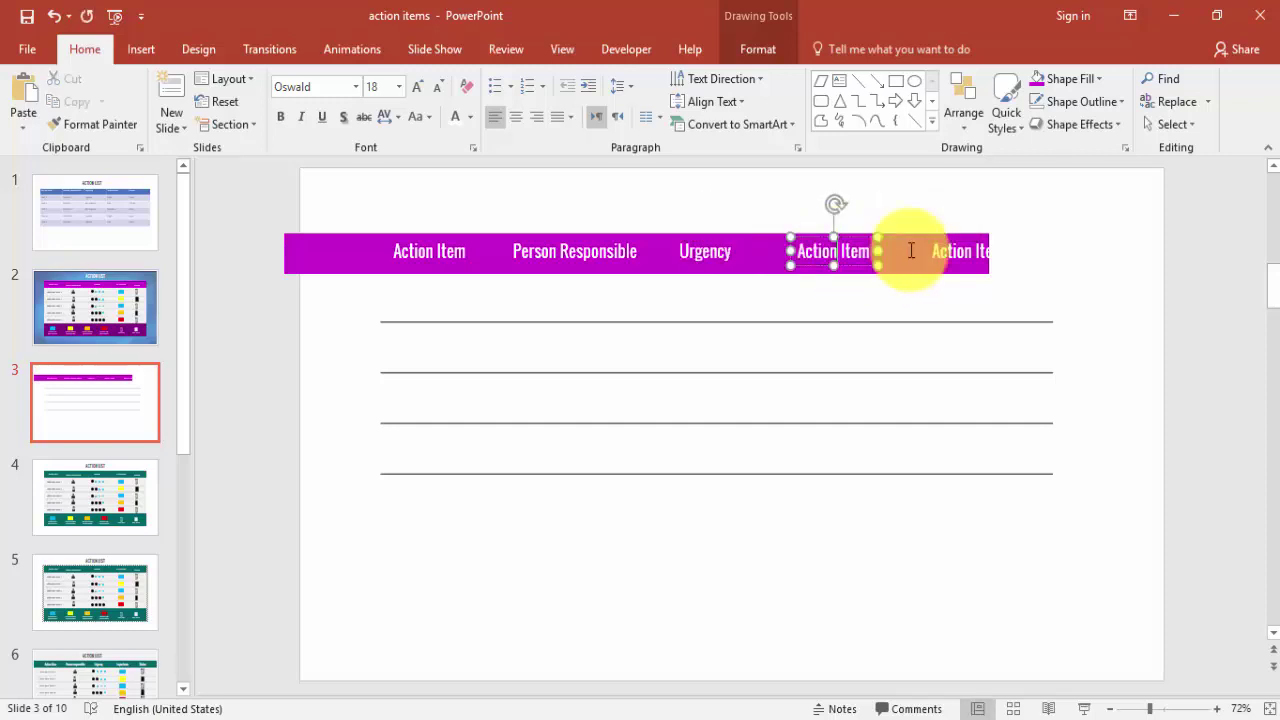
pyautogui.write('Imp')
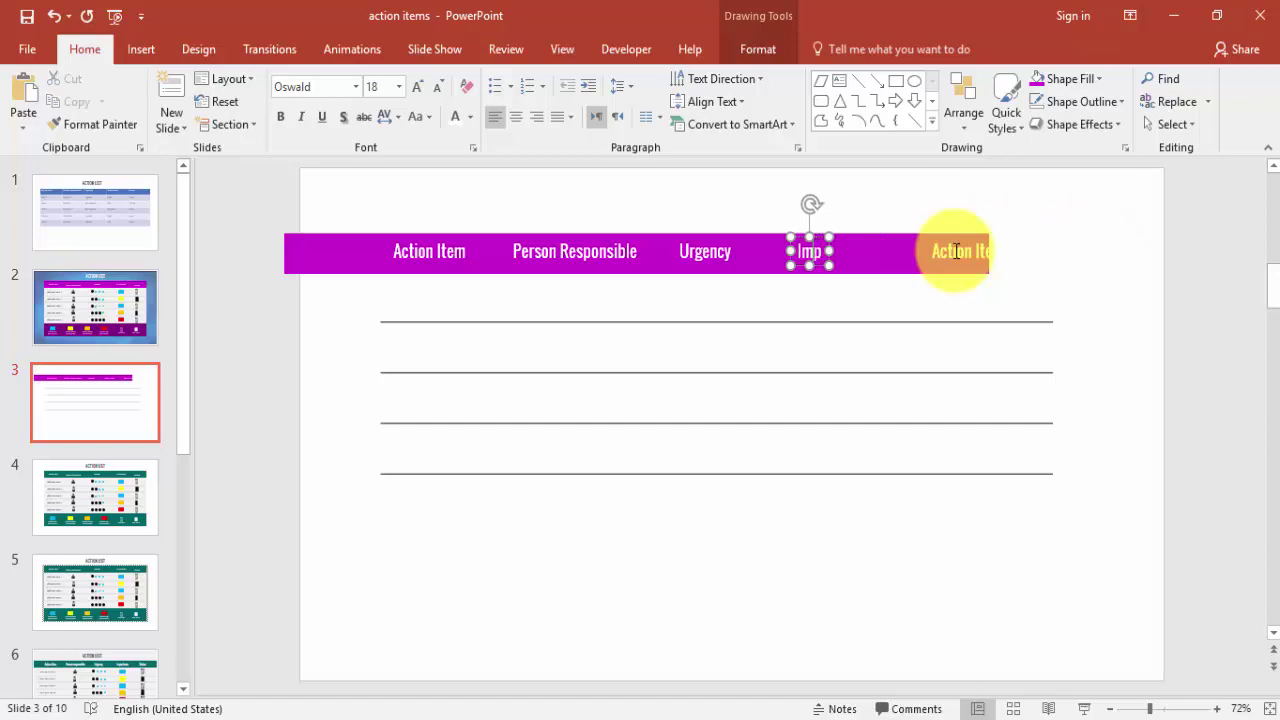
pyautogui.write('ortance')
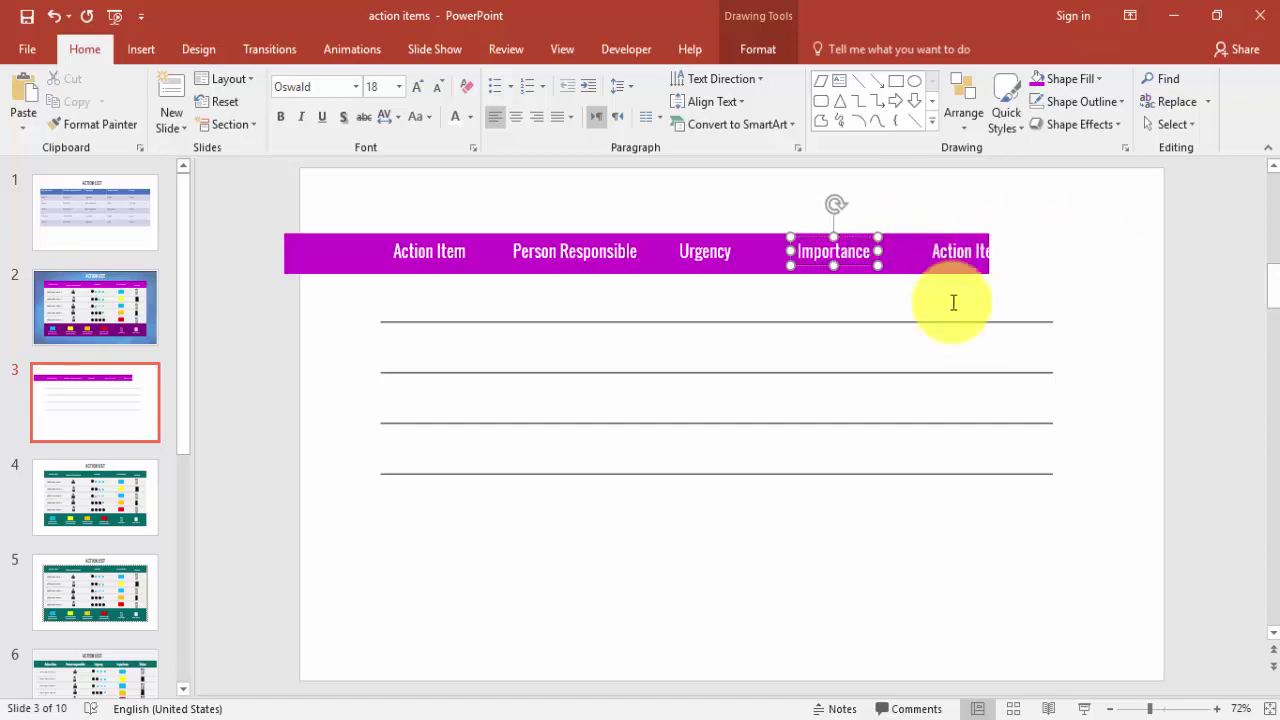
pyautogui.click(953, 256)
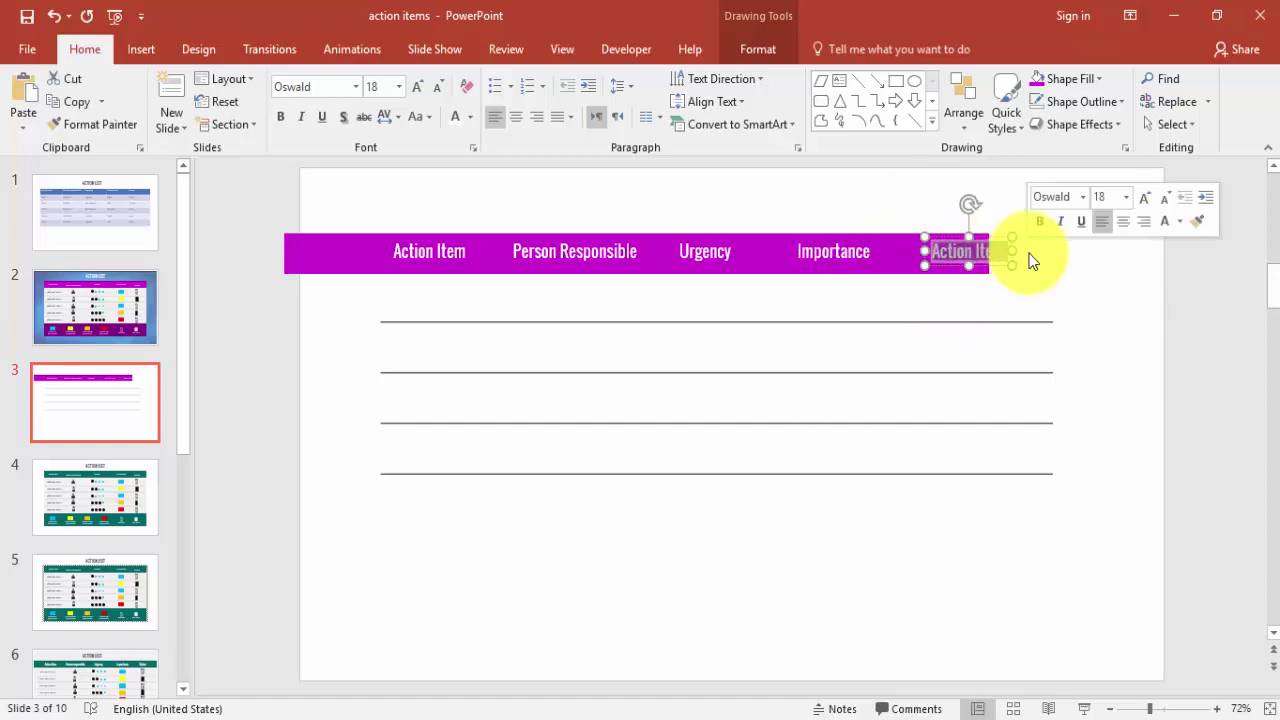
pyautogui.write('Status')
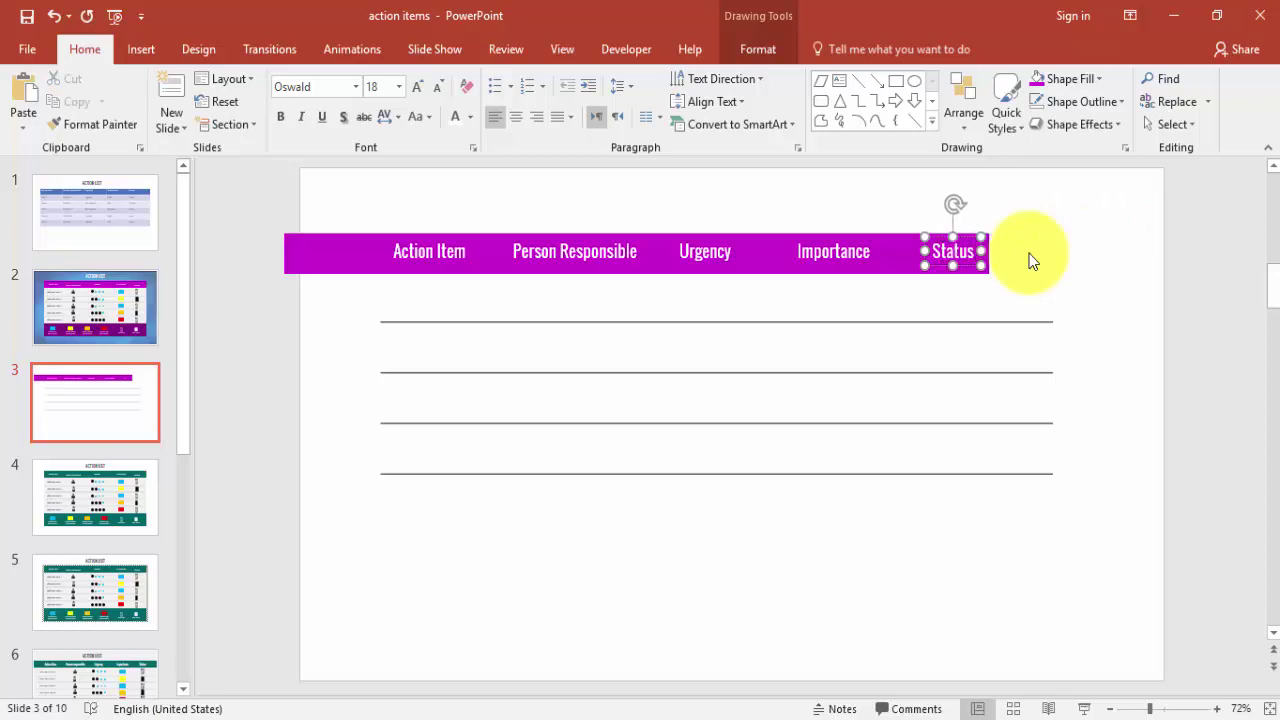
# - Shift the magenta header bar right over the table and nudge the Status label right
pyautogui.click(333, 252)
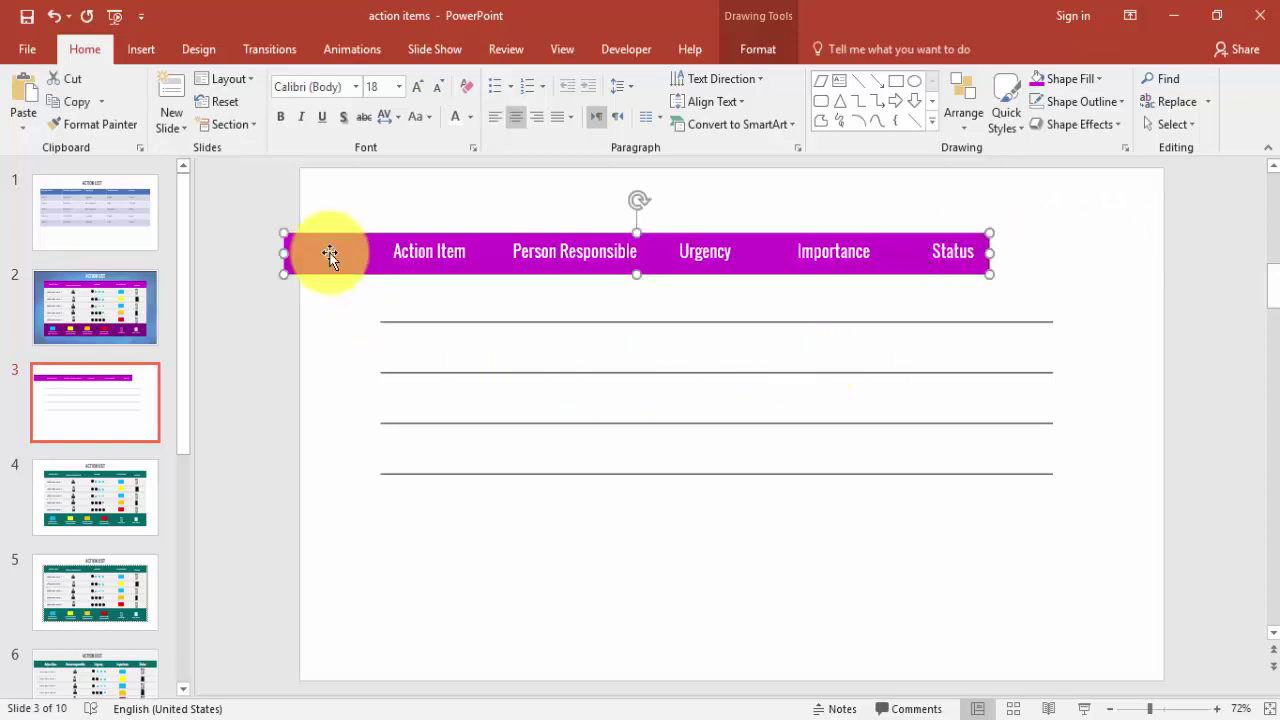
pyautogui.moveTo(302, 240); pyautogui.dragTo(383, 235)
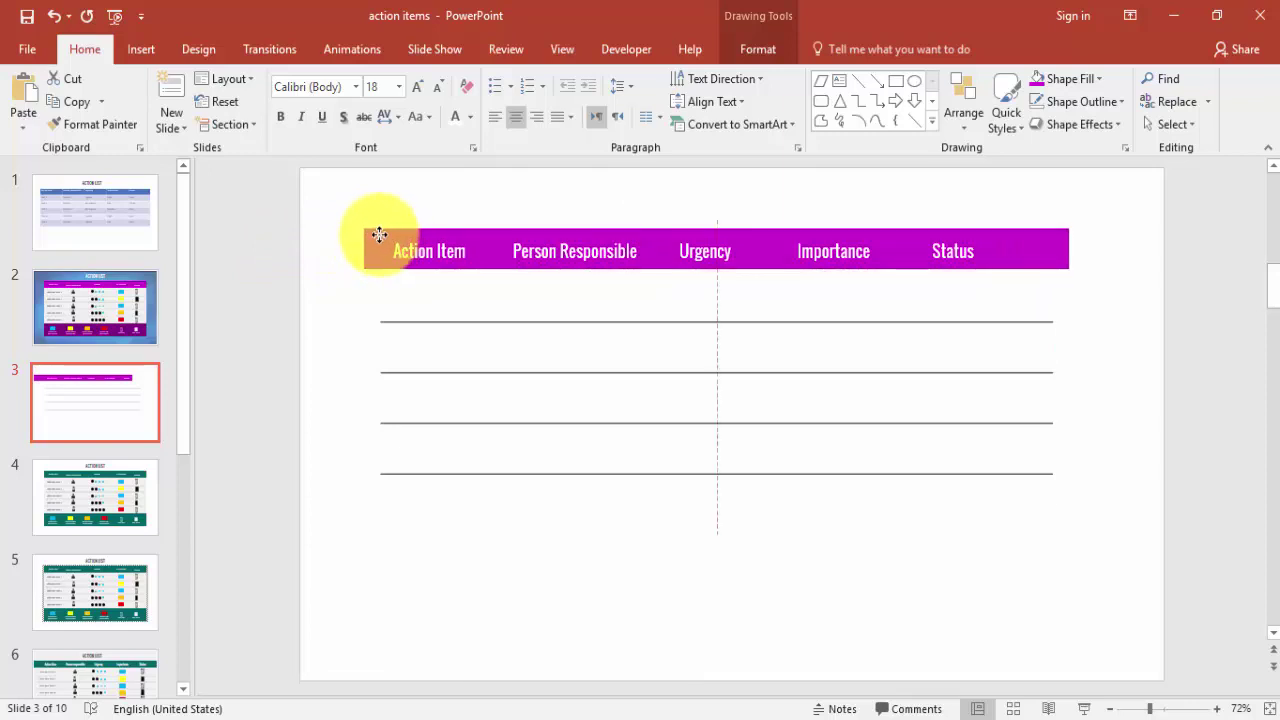
pyautogui.moveTo(377, 234); pyautogui.dragTo(378, 235)
pyautogui.click(955, 251)
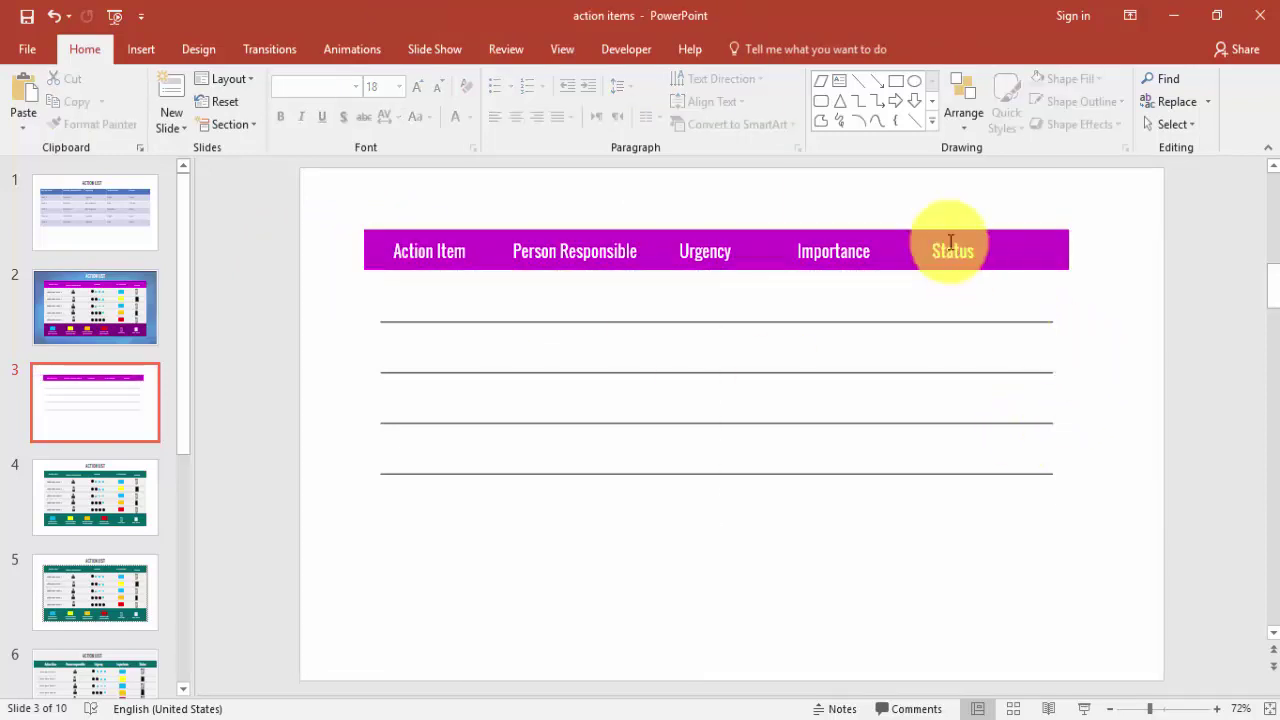
pyautogui.moveTo(958, 252); pyautogui.dragTo(978, 251)
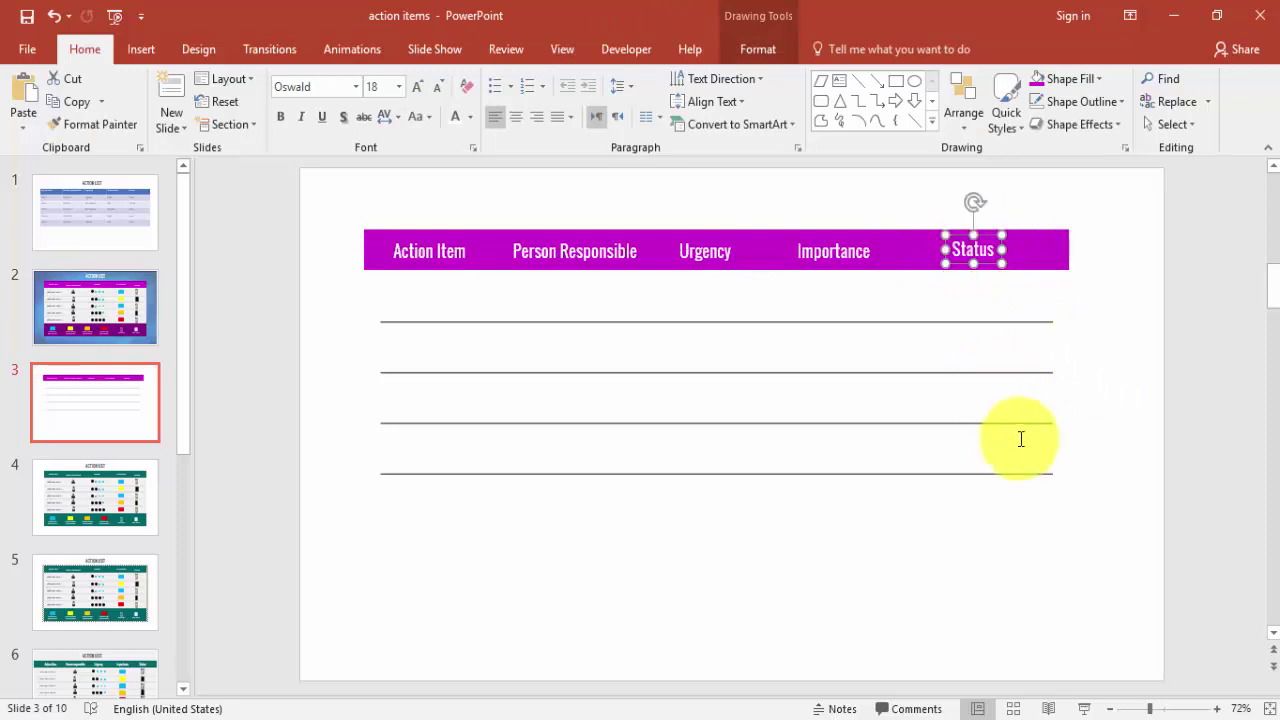
pyautogui.moveTo(1011, 444); pyautogui.dragTo(406, 316)
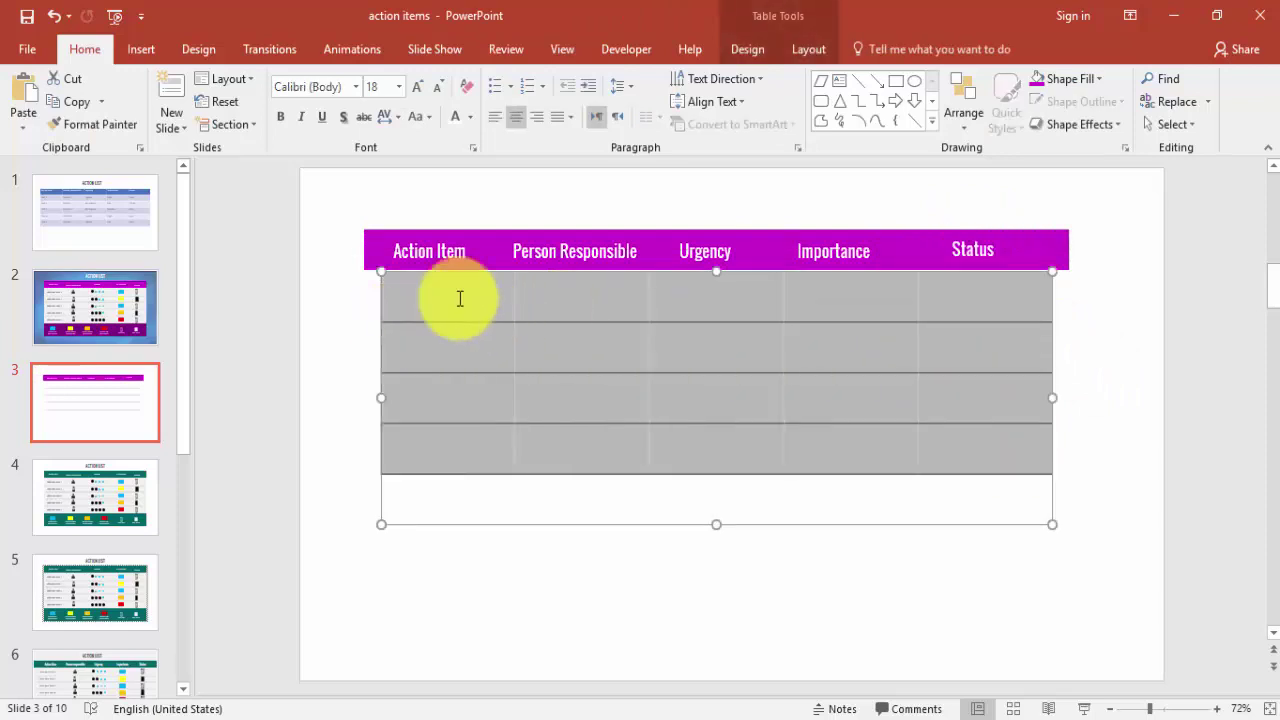
# - Center Action Item, Person Responsible, Urgency, Importance and Status over their columns
pyautogui.click(445, 243)
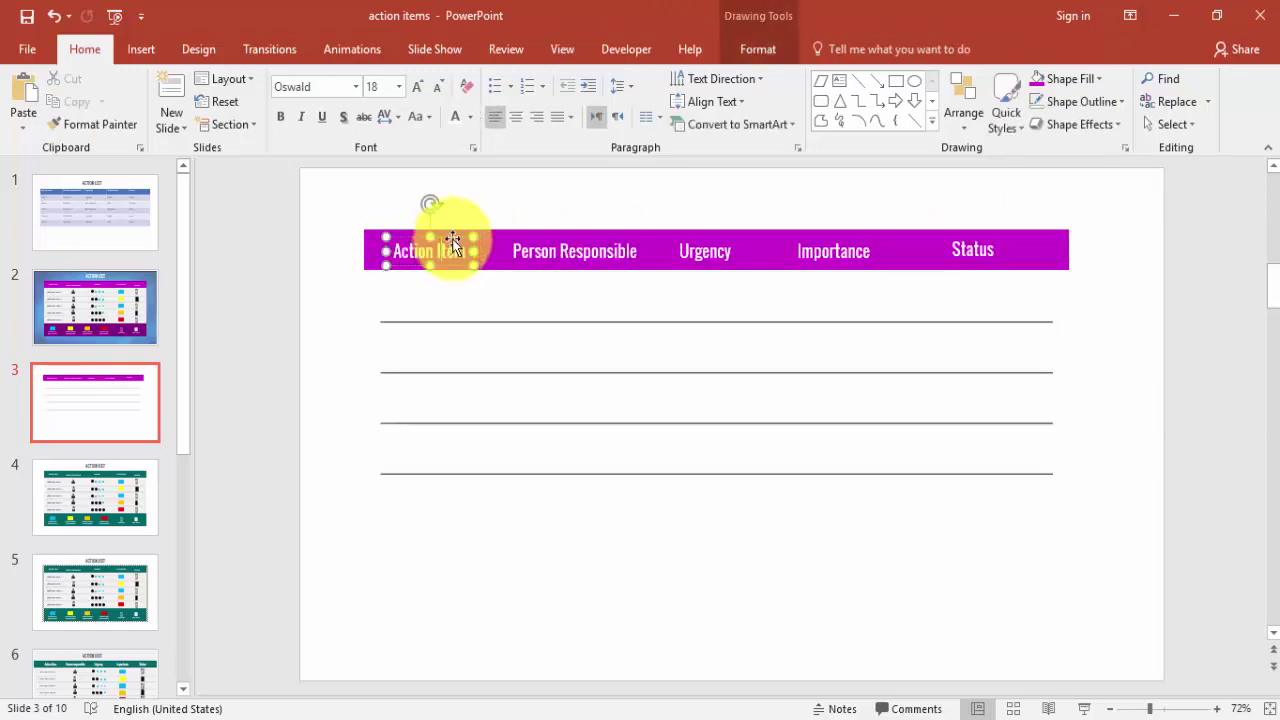
pyautogui.moveTo(457, 240); pyautogui.dragTo(476, 236)
pyautogui.click(589, 243)
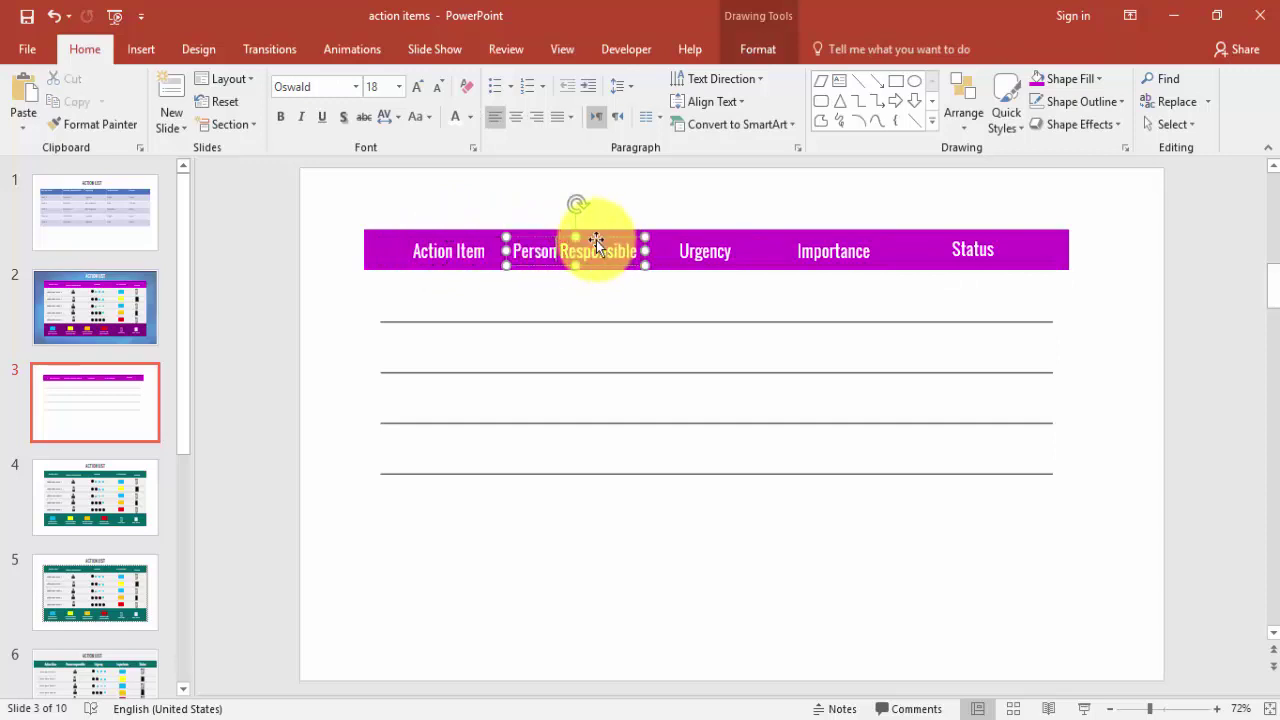
pyautogui.moveTo(583, 245); pyautogui.dragTo(609, 234)
pyautogui.click(715, 245)
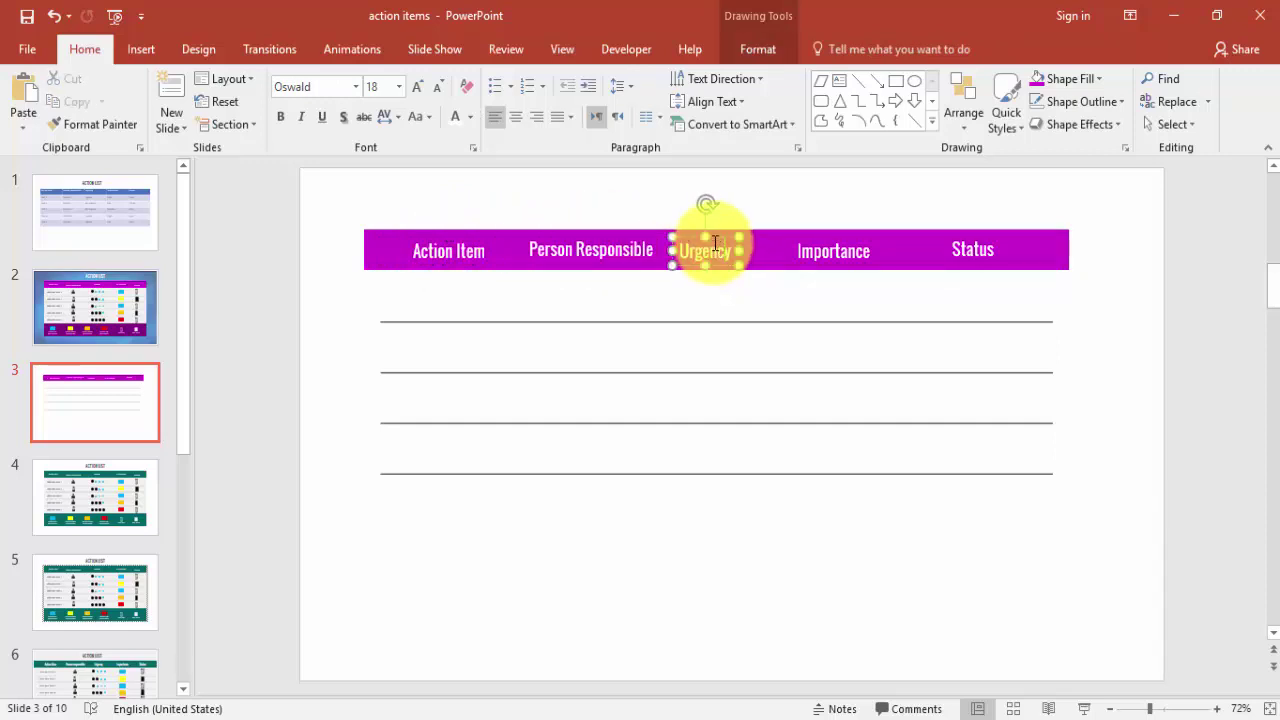
pyautogui.moveTo(717, 239); pyautogui.dragTo(736, 237)
pyautogui.click(855, 245)
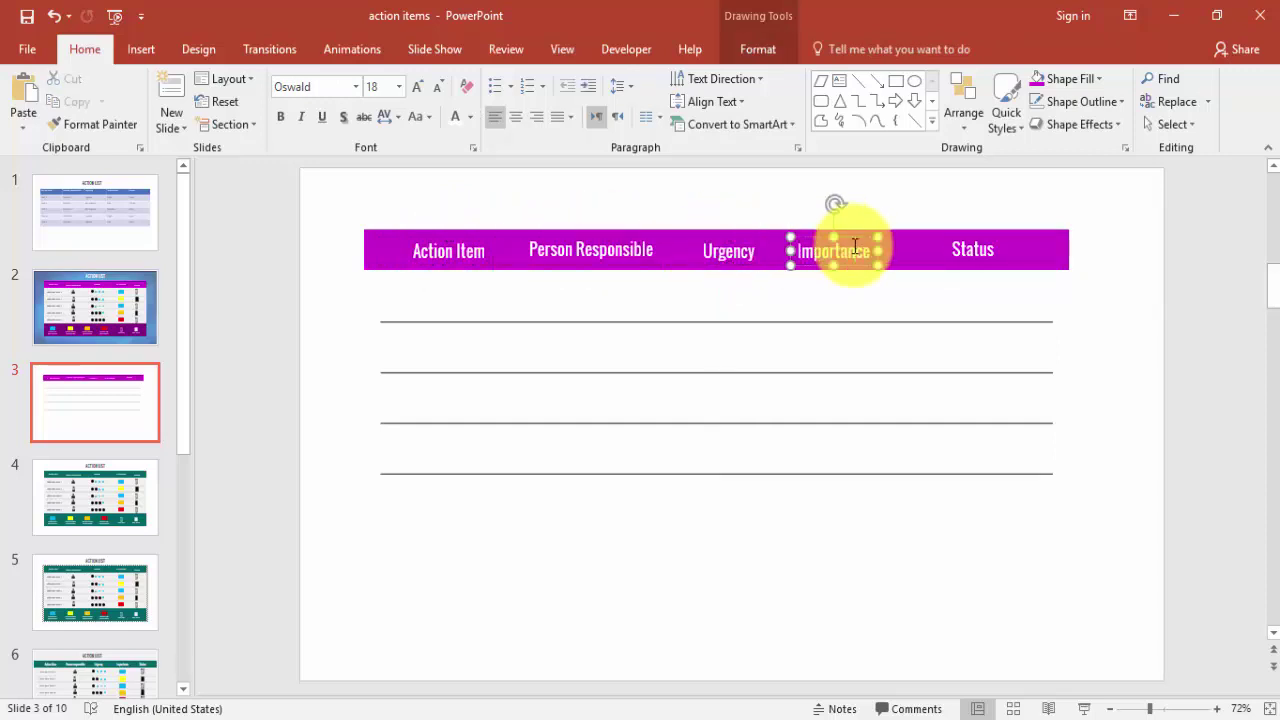
pyautogui.moveTo(851, 241); pyautogui.dragTo(867, 238)
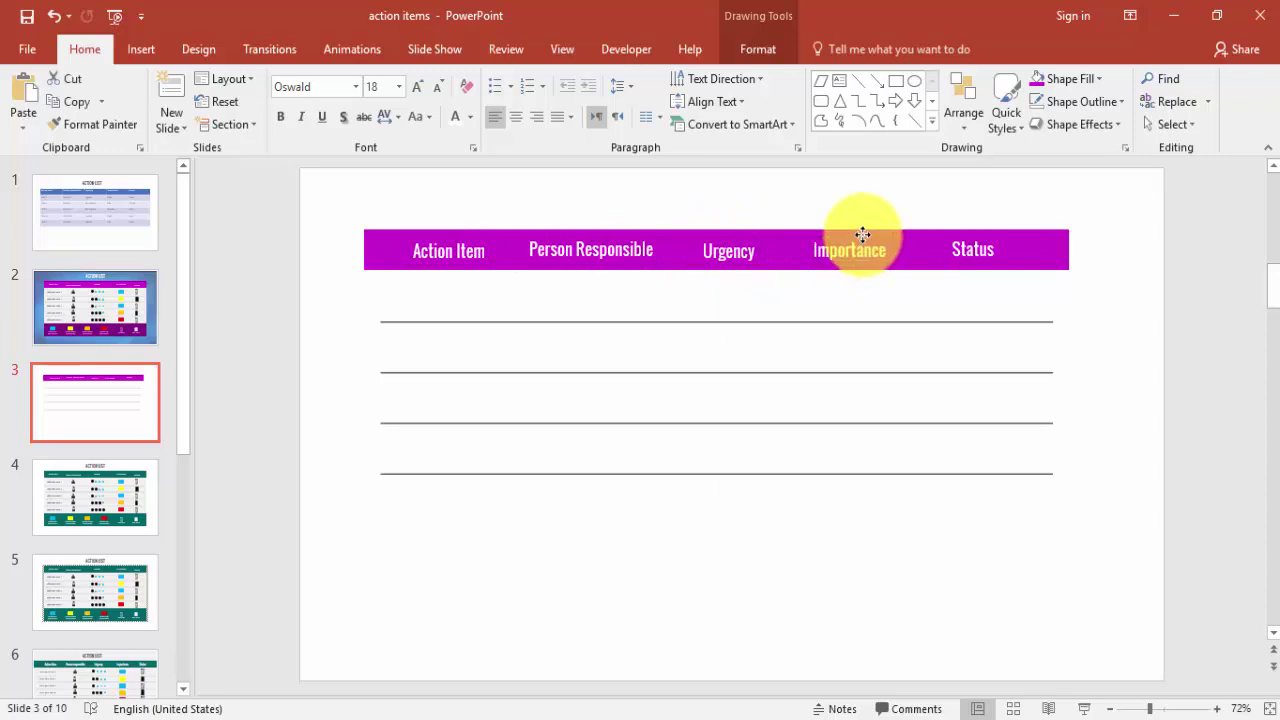
pyautogui.click(965, 257)
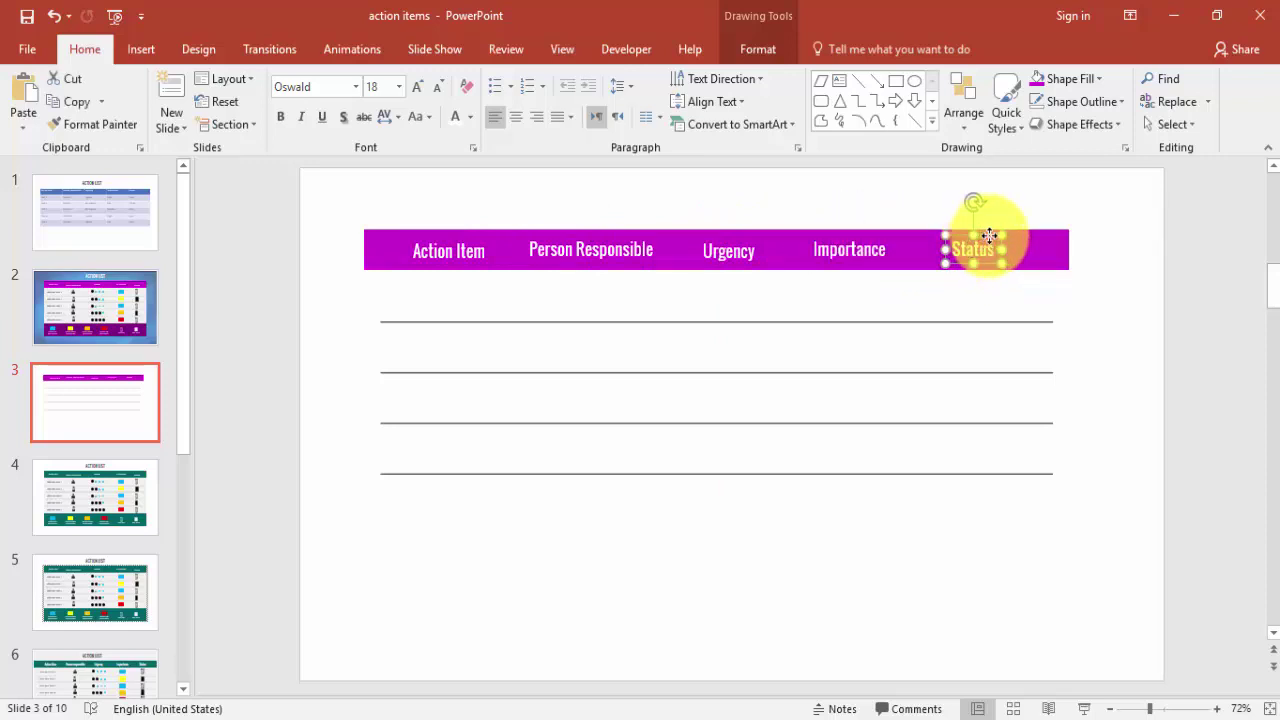
pyautogui.moveTo(979, 236); pyautogui.dragTo(987, 236)
# - Check the label positions against the columns, then select all five header labels
pyautogui.moveTo(1037, 455); pyautogui.dragTo(318, 314)
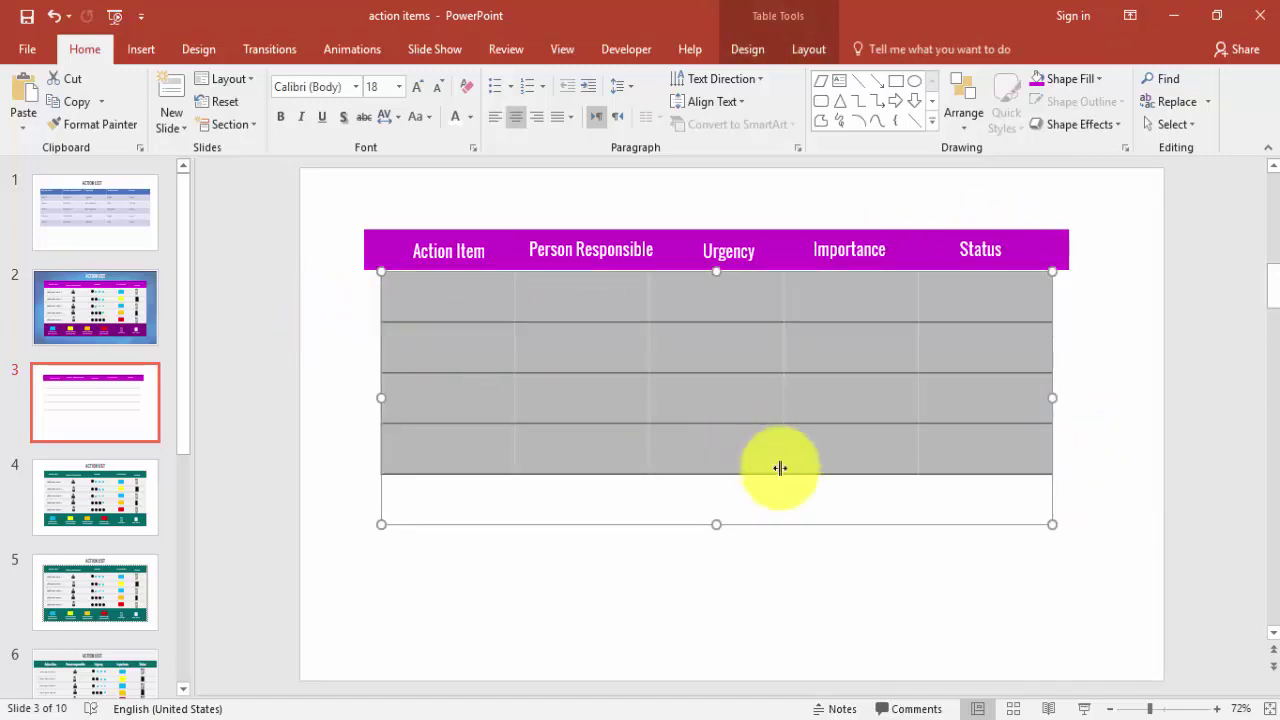
pyautogui.click(794, 582)
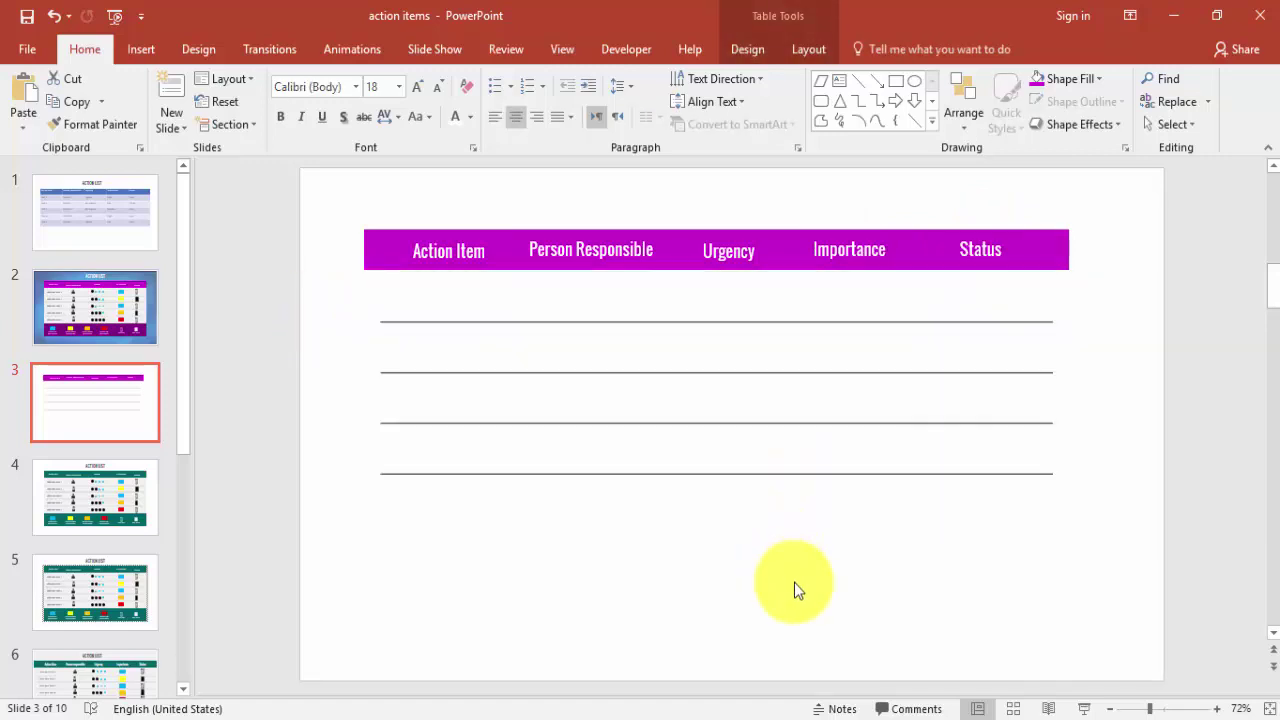
pyautogui.moveTo(368, 180); pyautogui.dragTo(1049, 289)
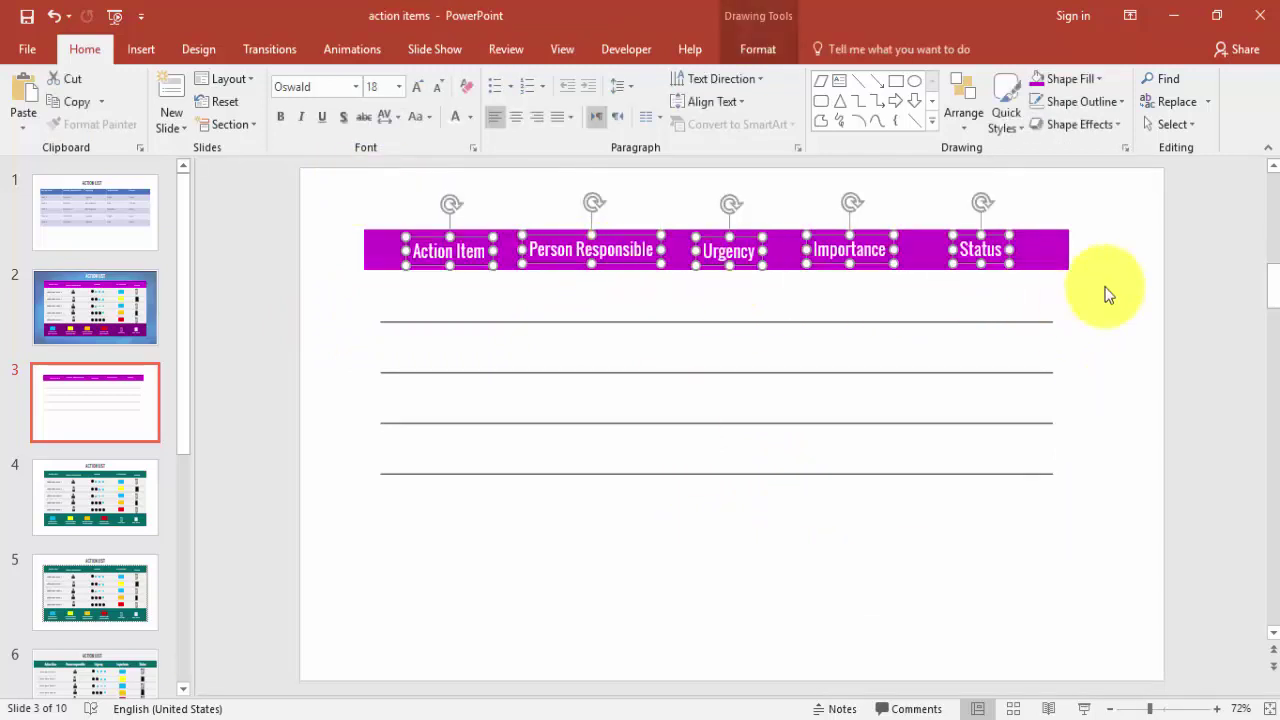
# - Align the five header labels with Align Middle
pyautogui.click(757, 50)
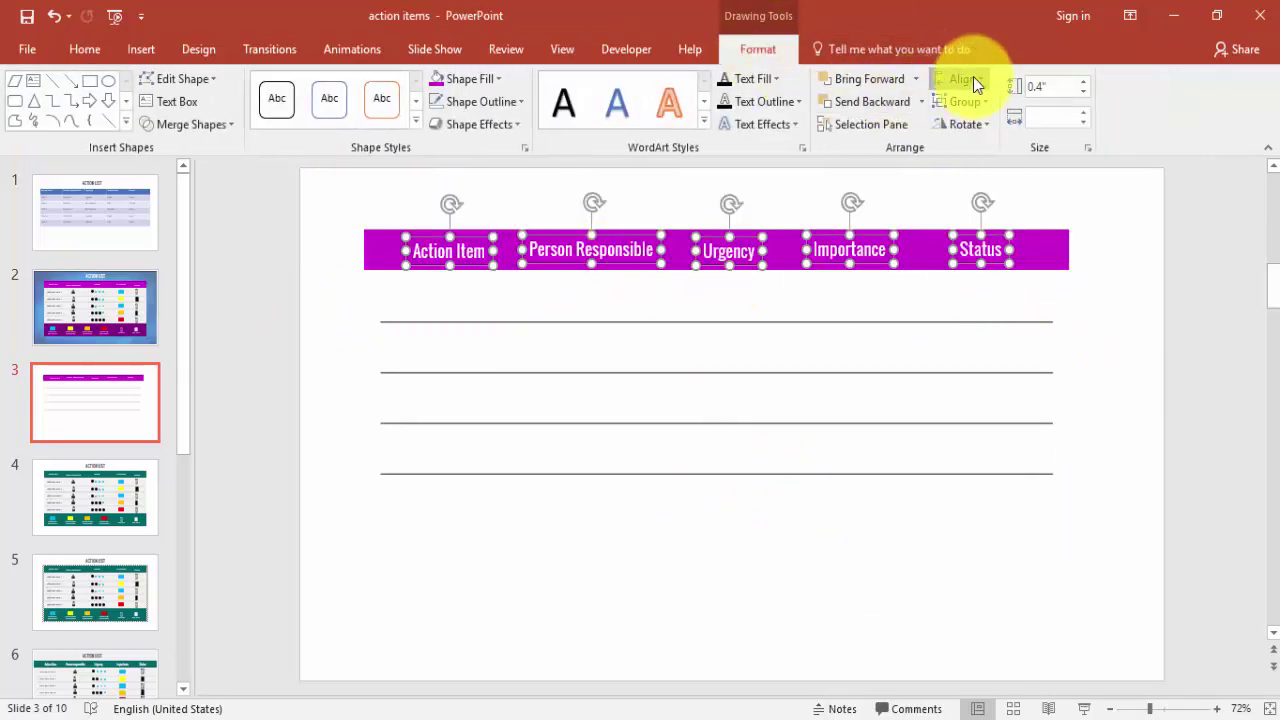
pyautogui.click(970, 79)
pyautogui.click(1004, 202)
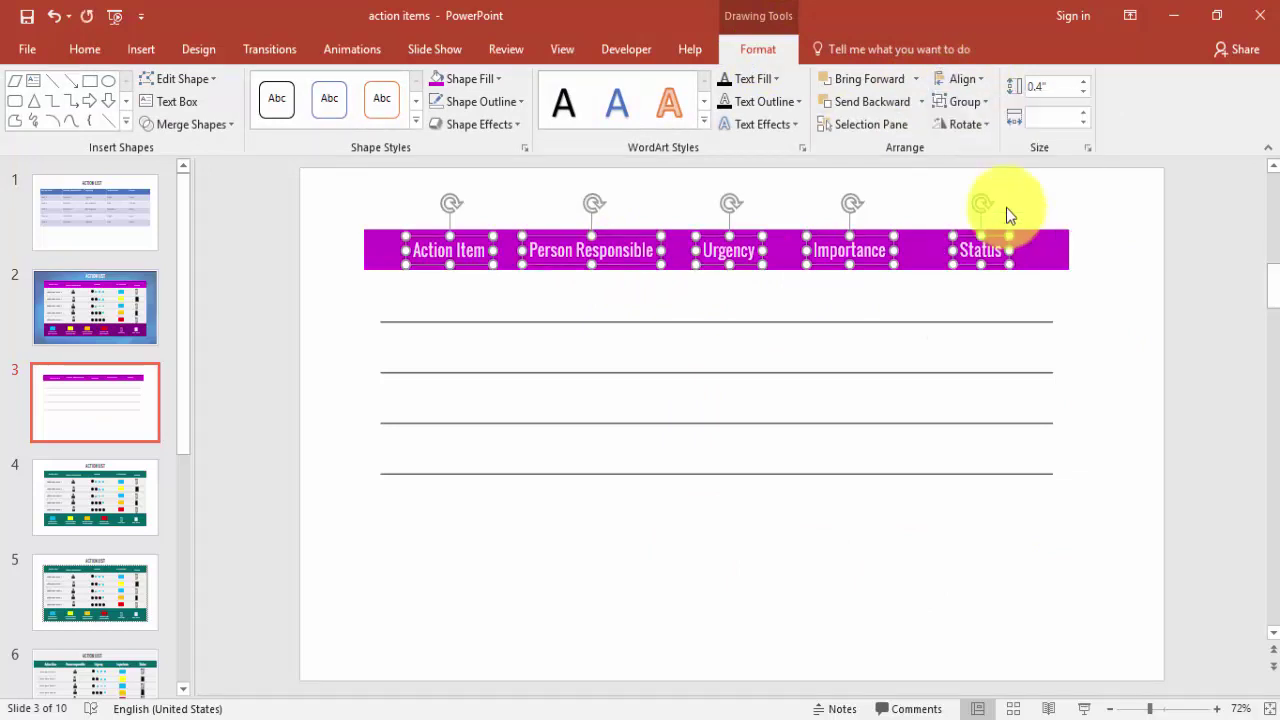
pyautogui.click(735, 578)
# - Copy the magenta bar below the table and make the copy taller
pyautogui.click(1052, 240)
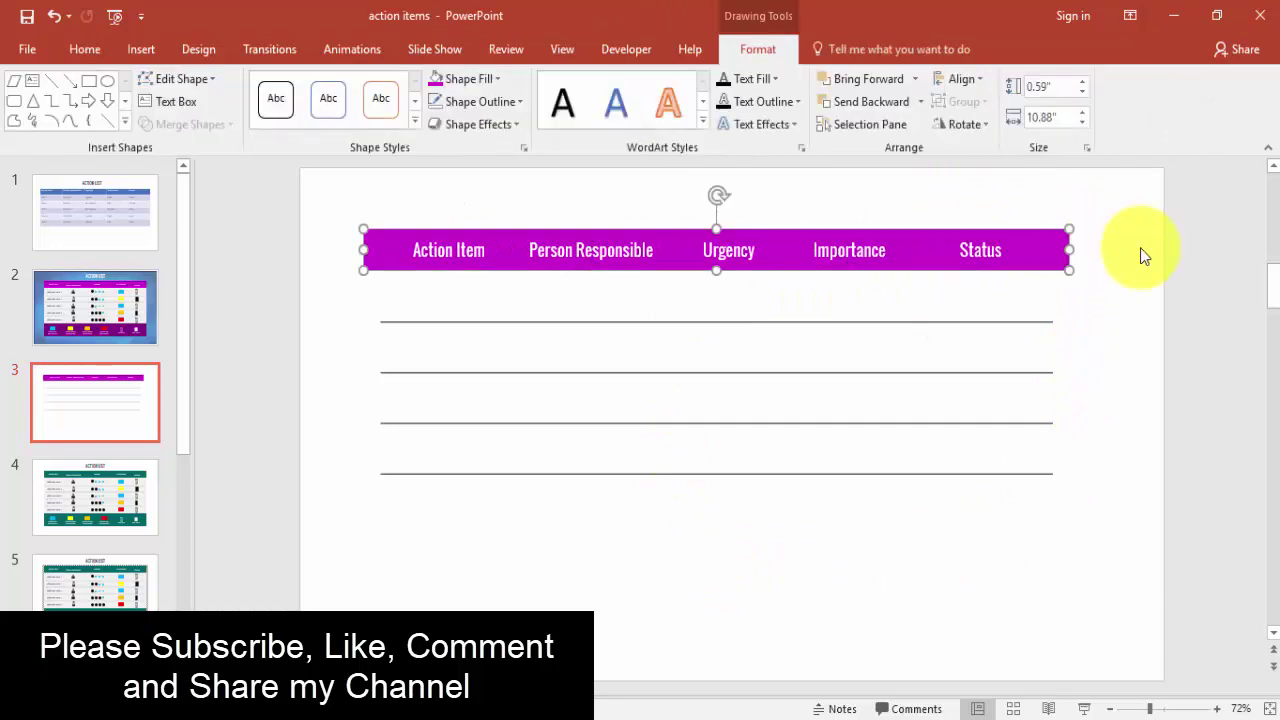
pyautogui.moveTo(1047, 263)
pyautogui.mouseDown()
pyautogui.moveTo(1058, 274)
pyautogui.moveTo(1035, 526)
pyautogui.mouseUp()
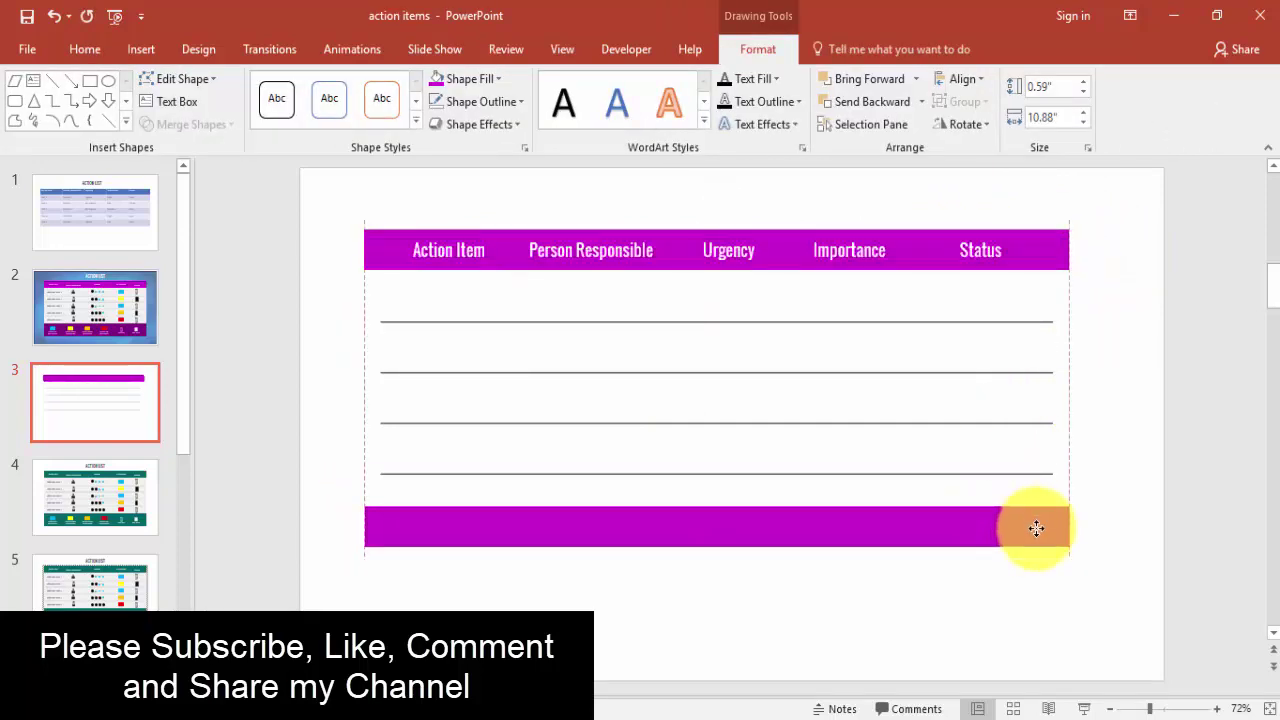
pyautogui.moveTo(1036, 528); pyautogui.dragTo(992, 533)
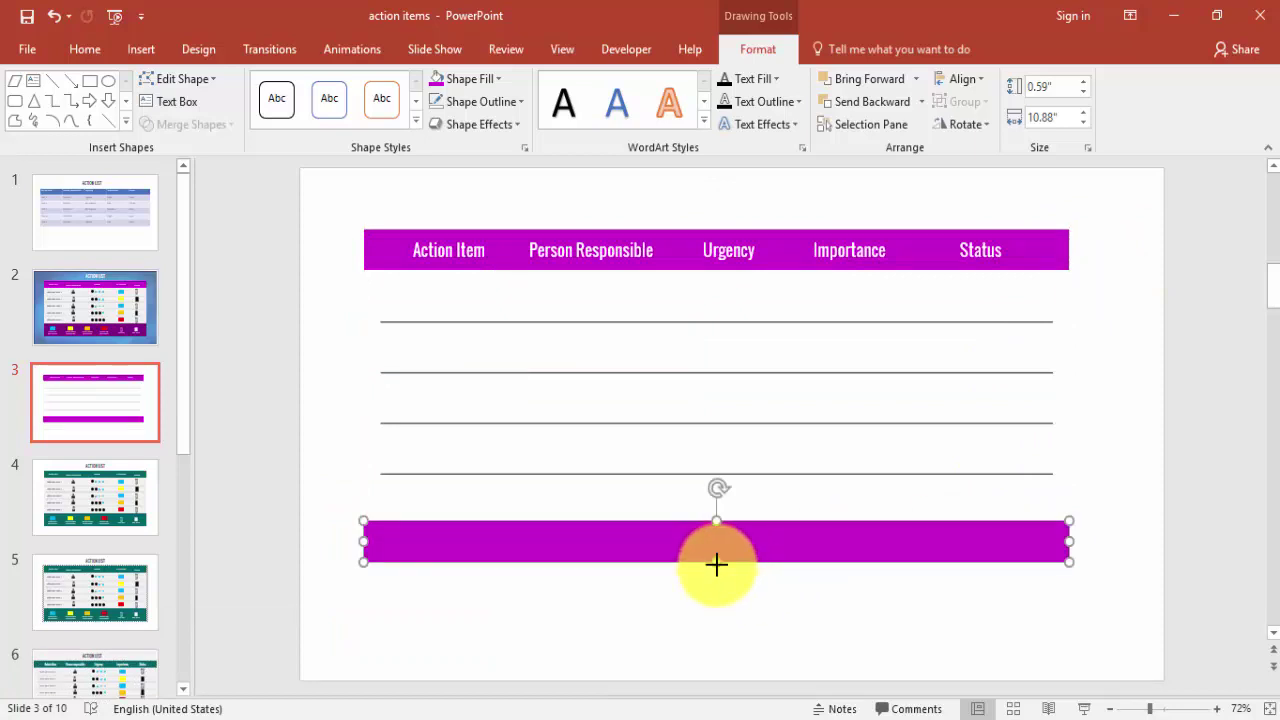
pyautogui.moveTo(716, 565); pyautogui.dragTo(717, 610)
pyautogui.click(1114, 391)
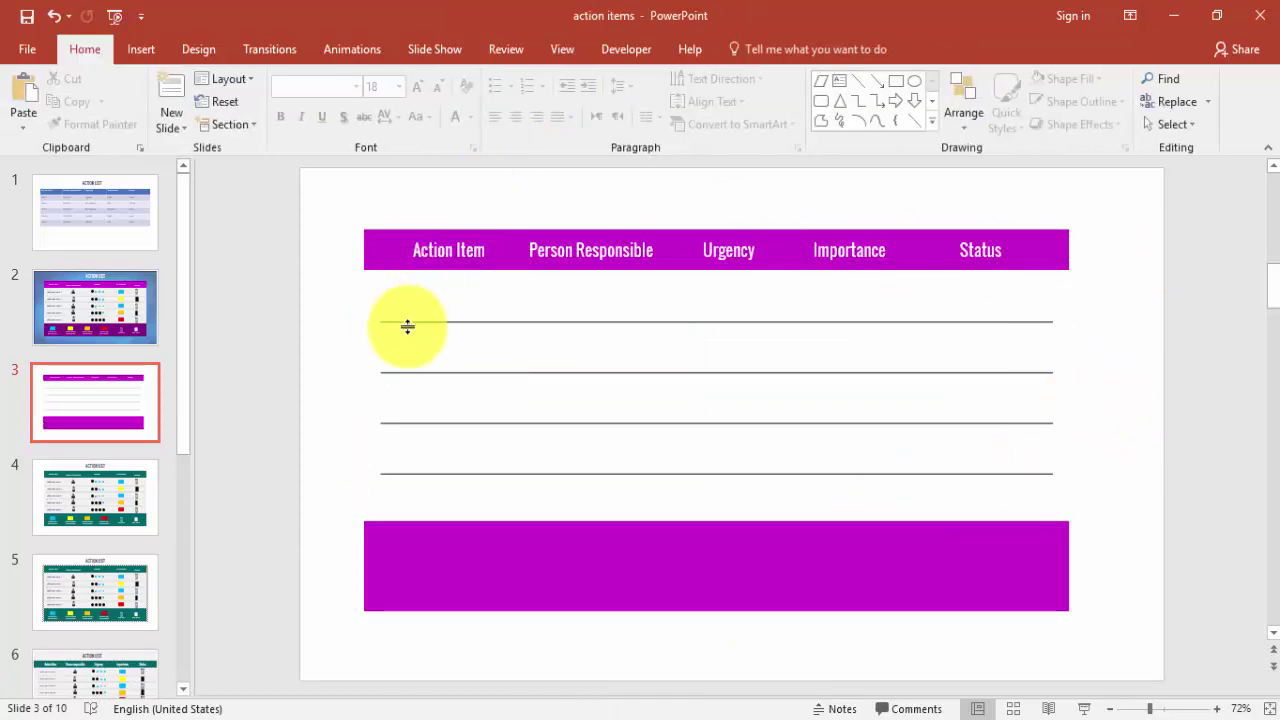
# - Apply a new text colour to all the table body cells
pyautogui.click(429, 300)
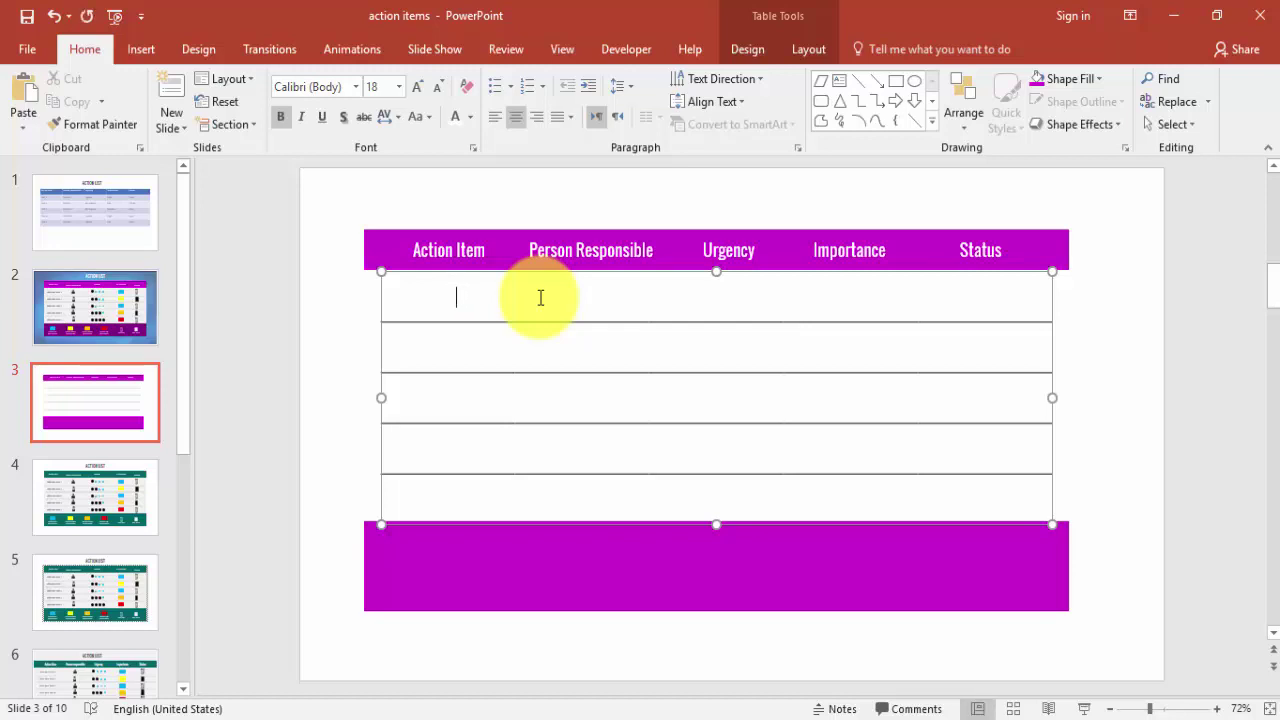
pyautogui.click(469, 119)
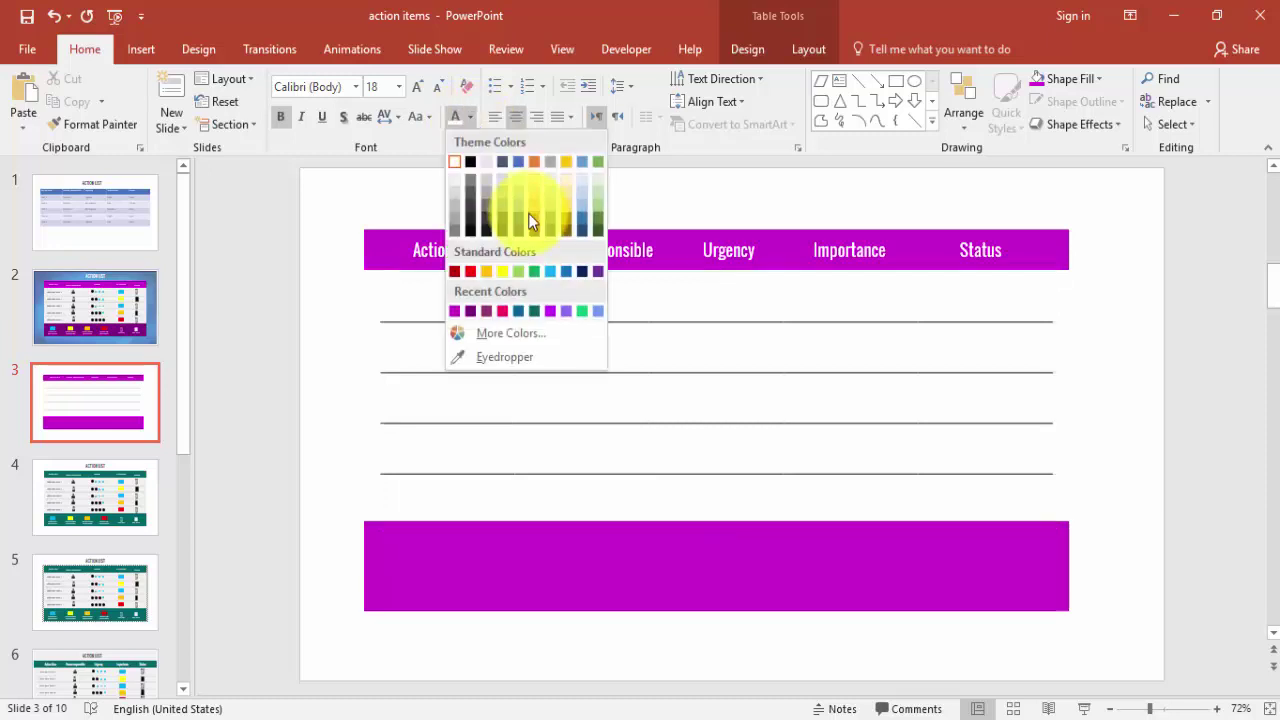
pyautogui.click(430, 295)
pyautogui.moveTo(423, 289); pyautogui.dragTo(994, 480)
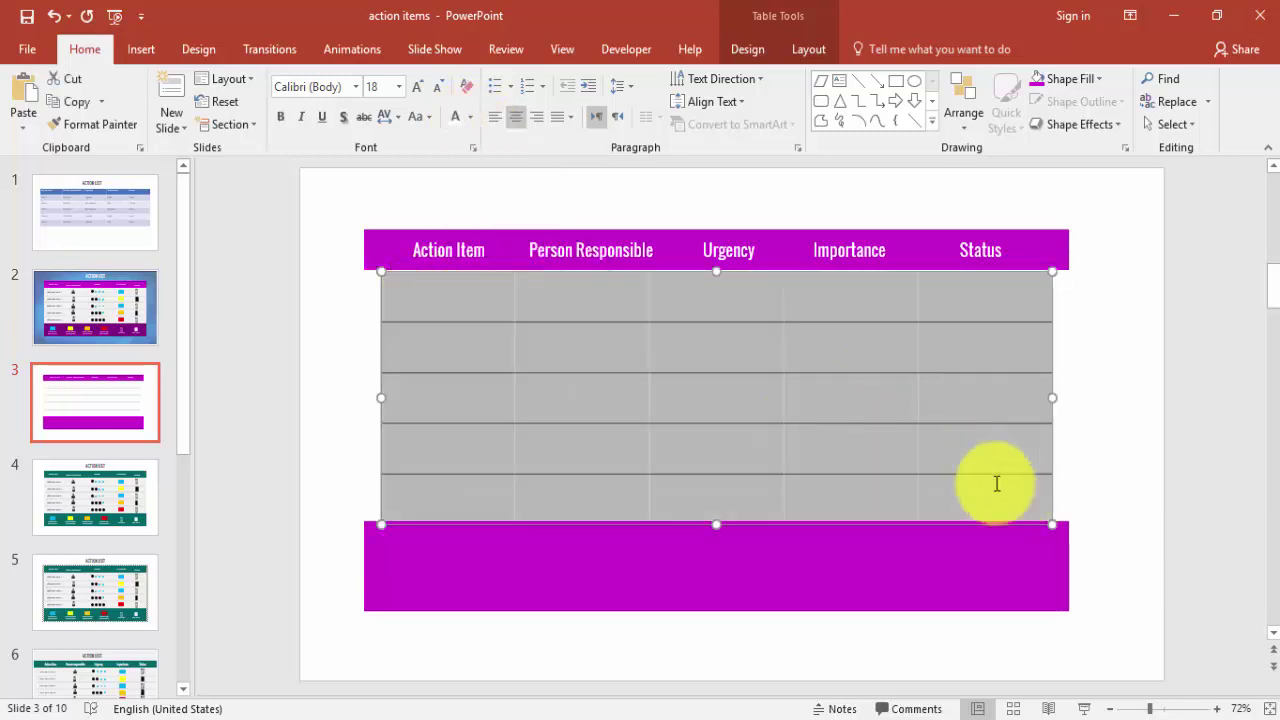
pyautogui.click(470, 120)
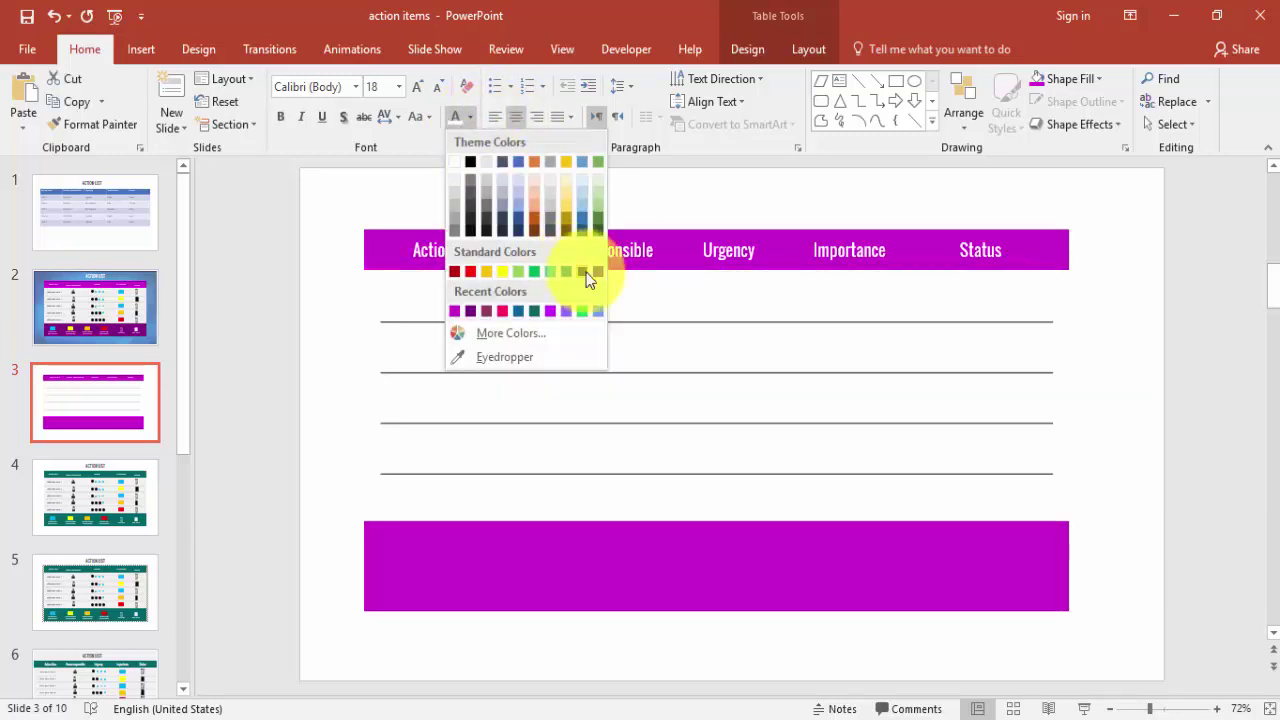
pyautogui.click(585, 273)
# - Complete 'Enter your task1' in row 1, paste it into row 2 and remove the extra line
pyautogui.click(423, 303)
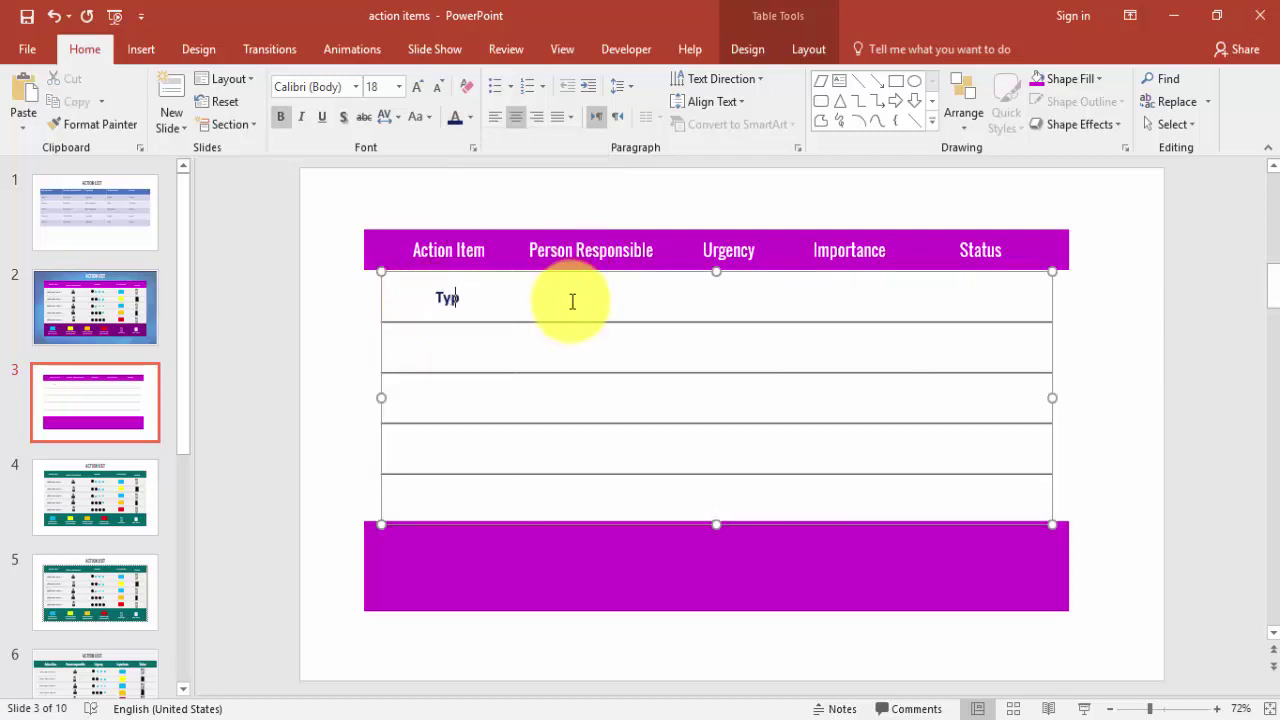
pyautogui.write('Enter your task1')
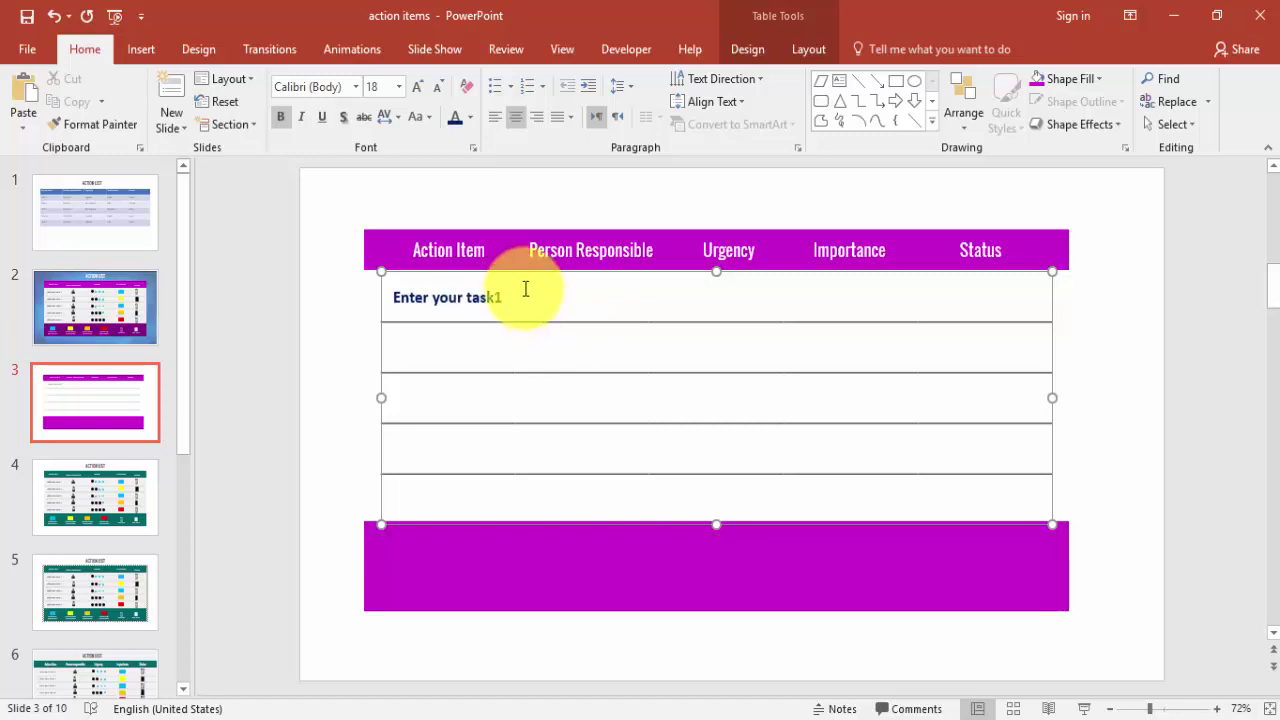
pyautogui.moveTo(503, 297); pyautogui.dragTo(412, 310)
pyautogui.hotkey('ctrl', 'c')
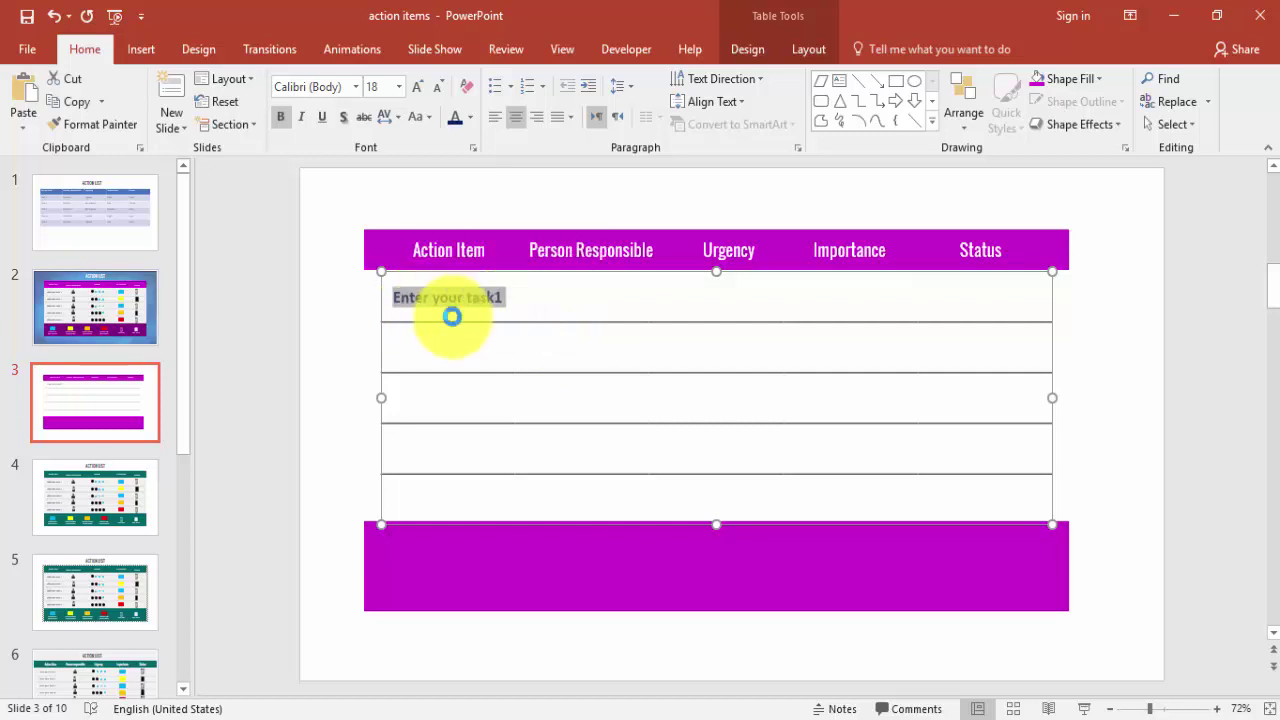
pyautogui.click(459, 338)
pyautogui.hotkey('ctrl', 'v')
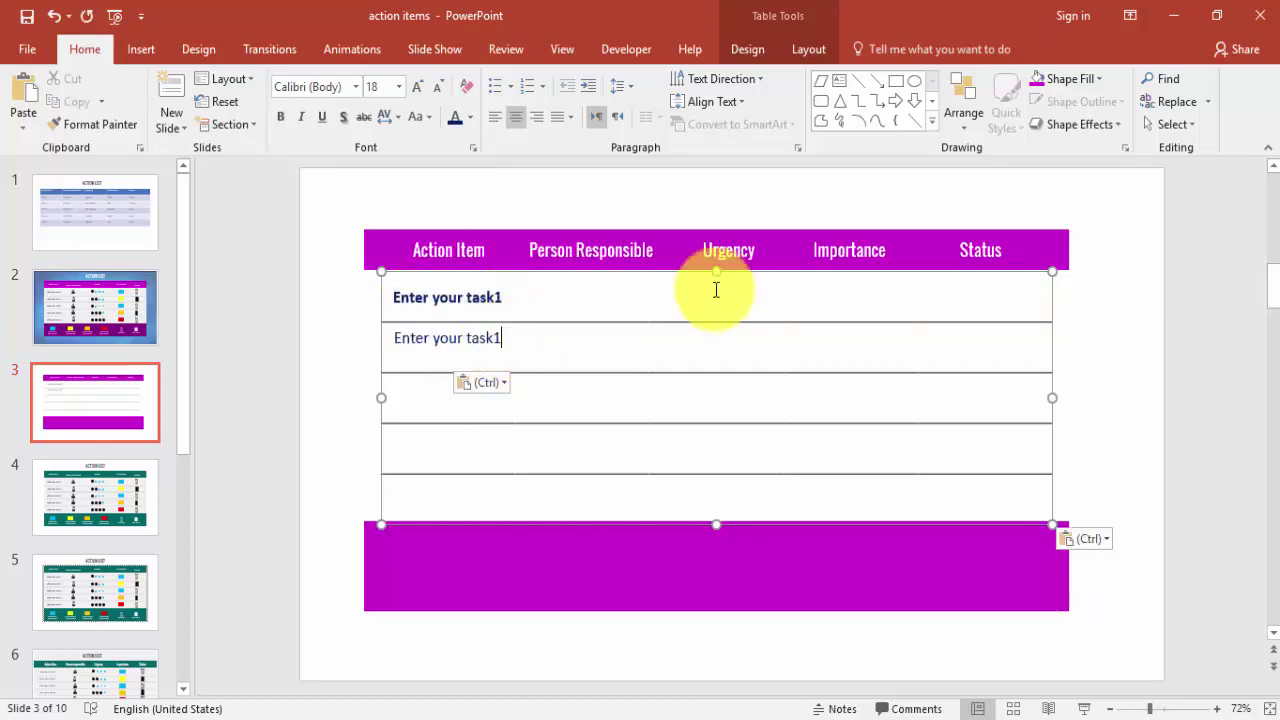
pyautogui.press('BackSpace')
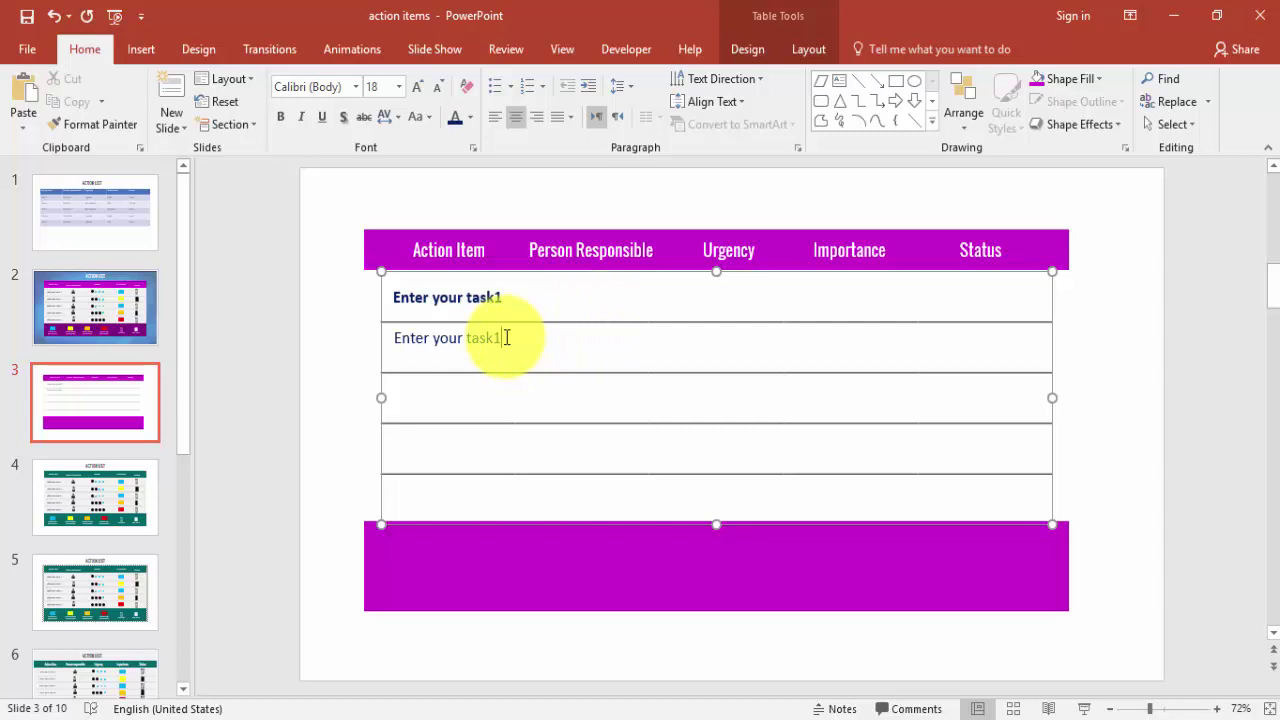
pyautogui.press('Delete')
pyautogui.click(475, 396)
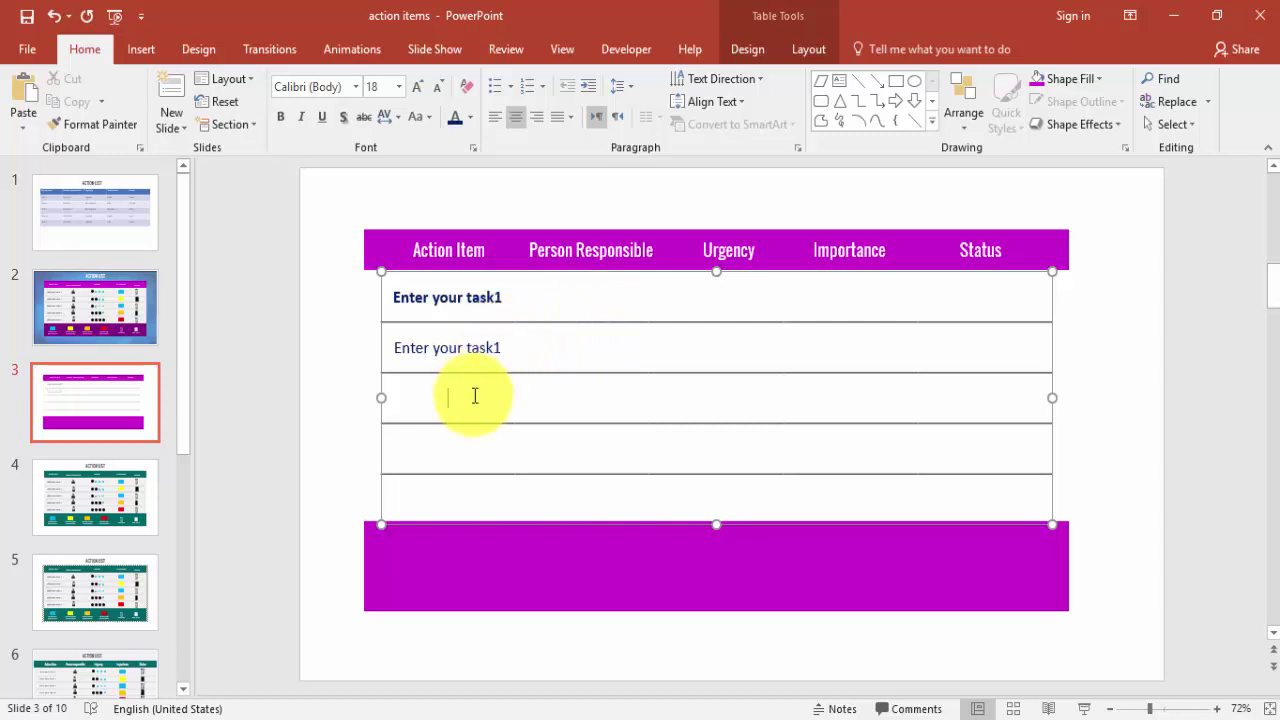
pyautogui.click(580, 295)
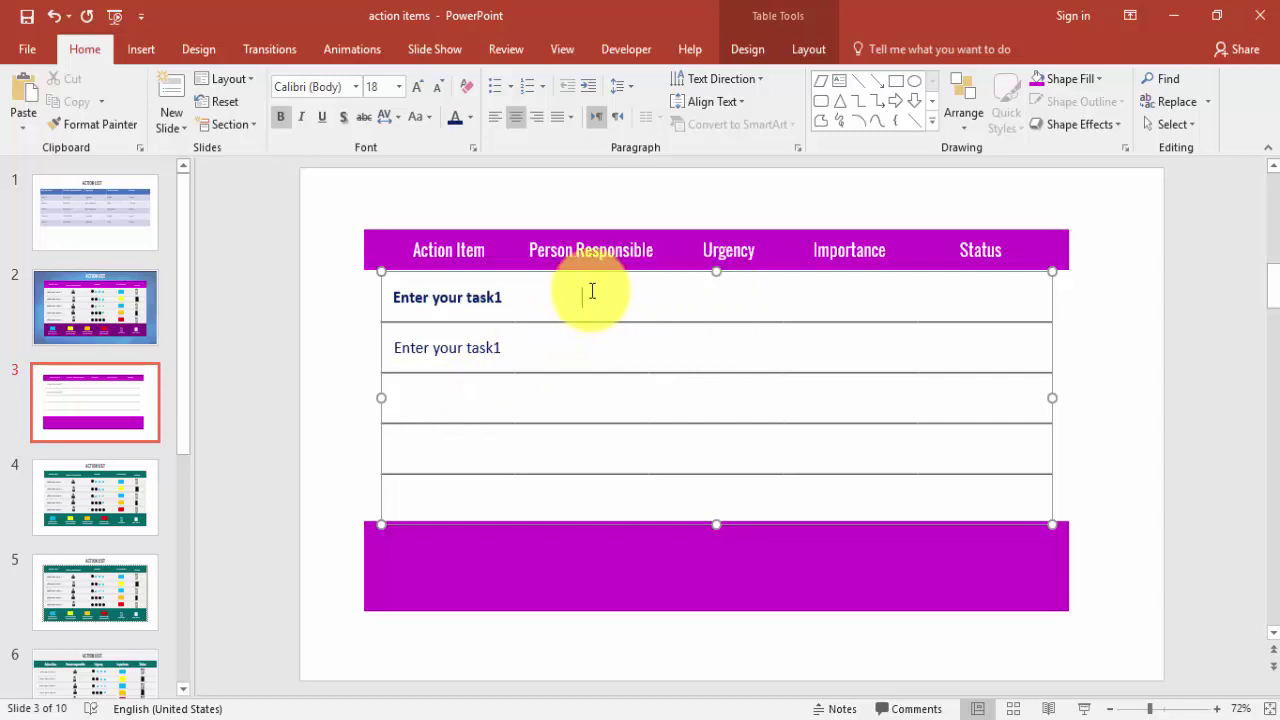
pyautogui.click(121, 319)
# - Copy both person icons from slide 2 into slide 3's Person Responsible column
pyautogui.click(574, 318)
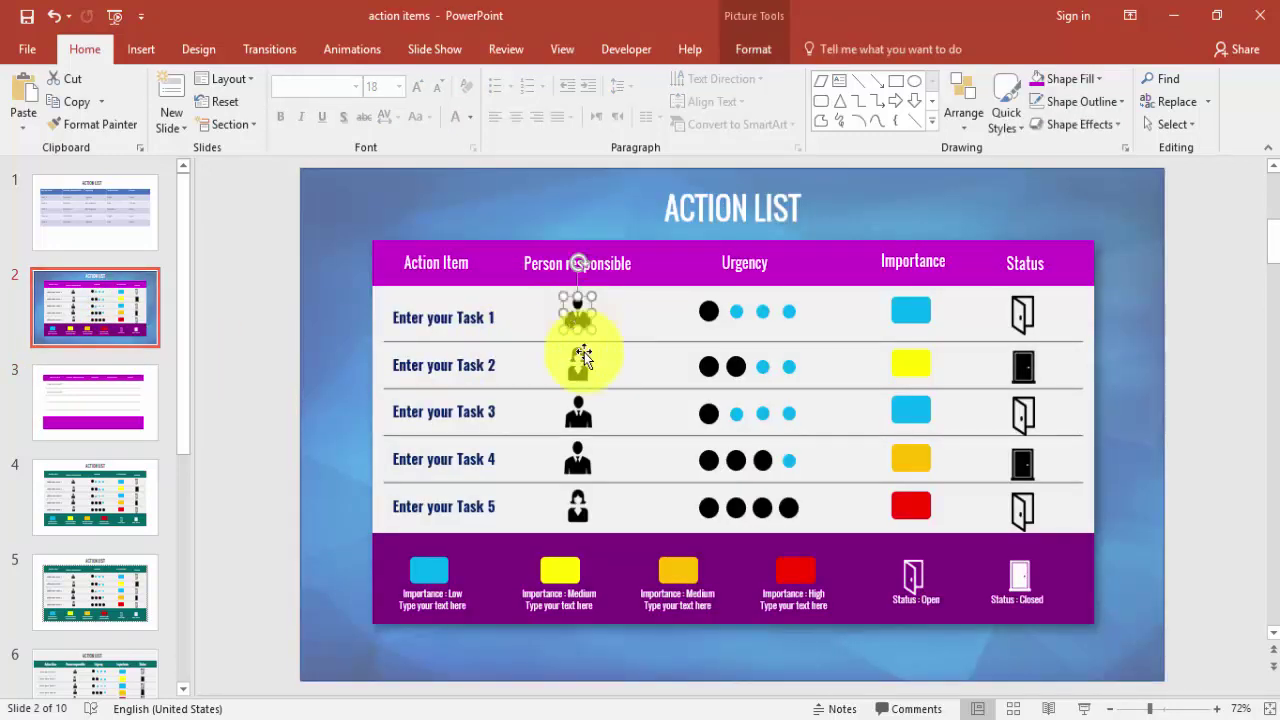
pyautogui.keyDown('shift'); pyautogui.click(580, 372); pyautogui.keyUp('shift')
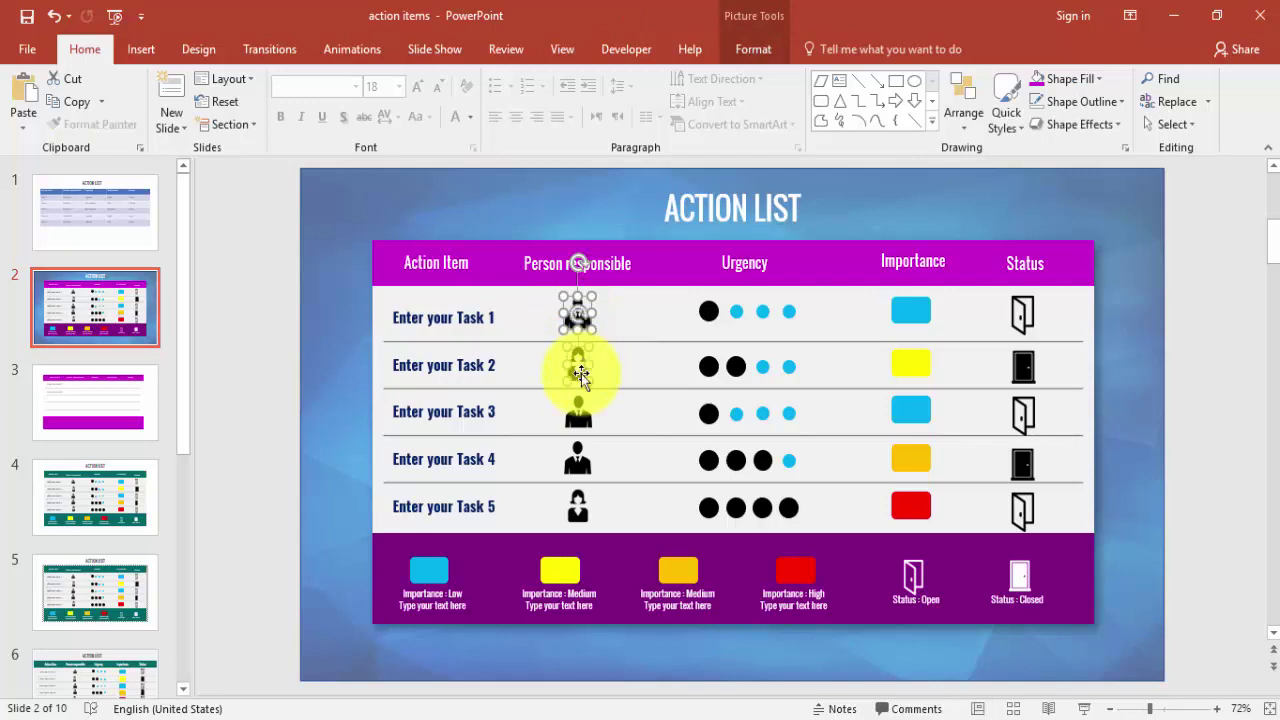
pyautogui.click(115, 397)
pyautogui.hotkey('ctrl', 'v')
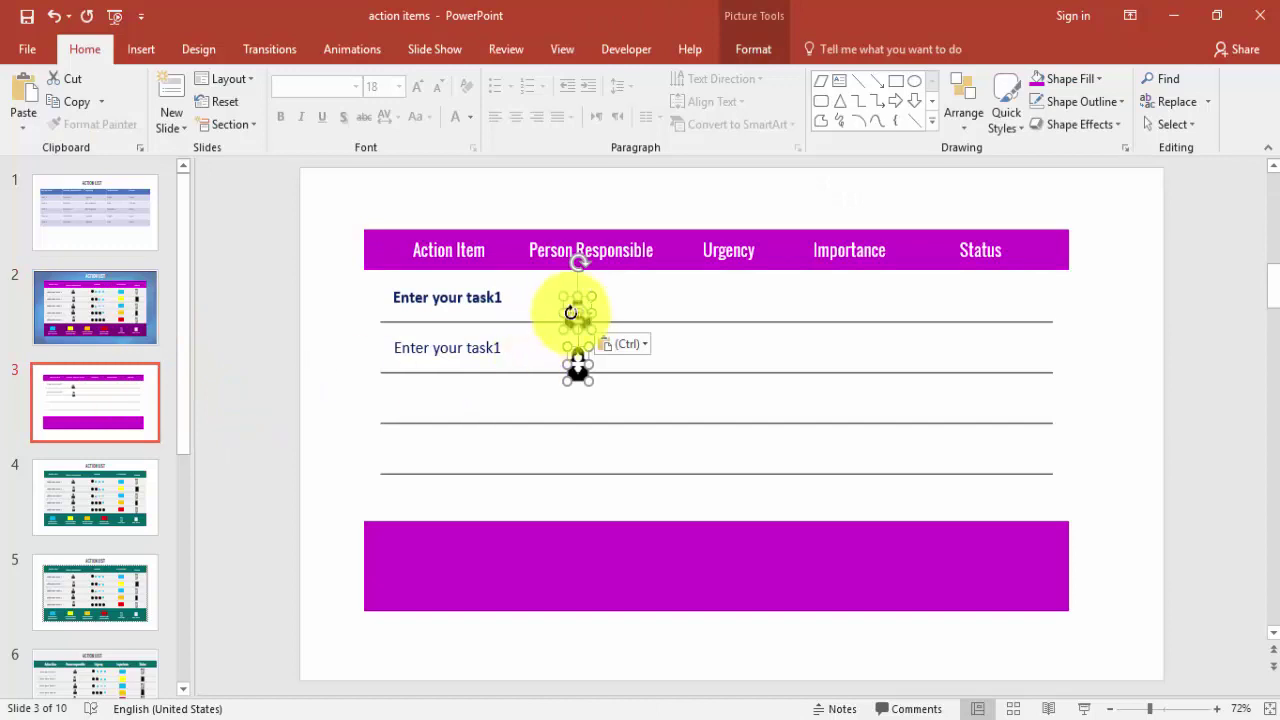
pyautogui.moveTo(580, 375)
pyautogui.mouseDown()
pyautogui.moveTo(588, 354)
pyautogui.moveTo(396, 350)
pyautogui.mouseUp()
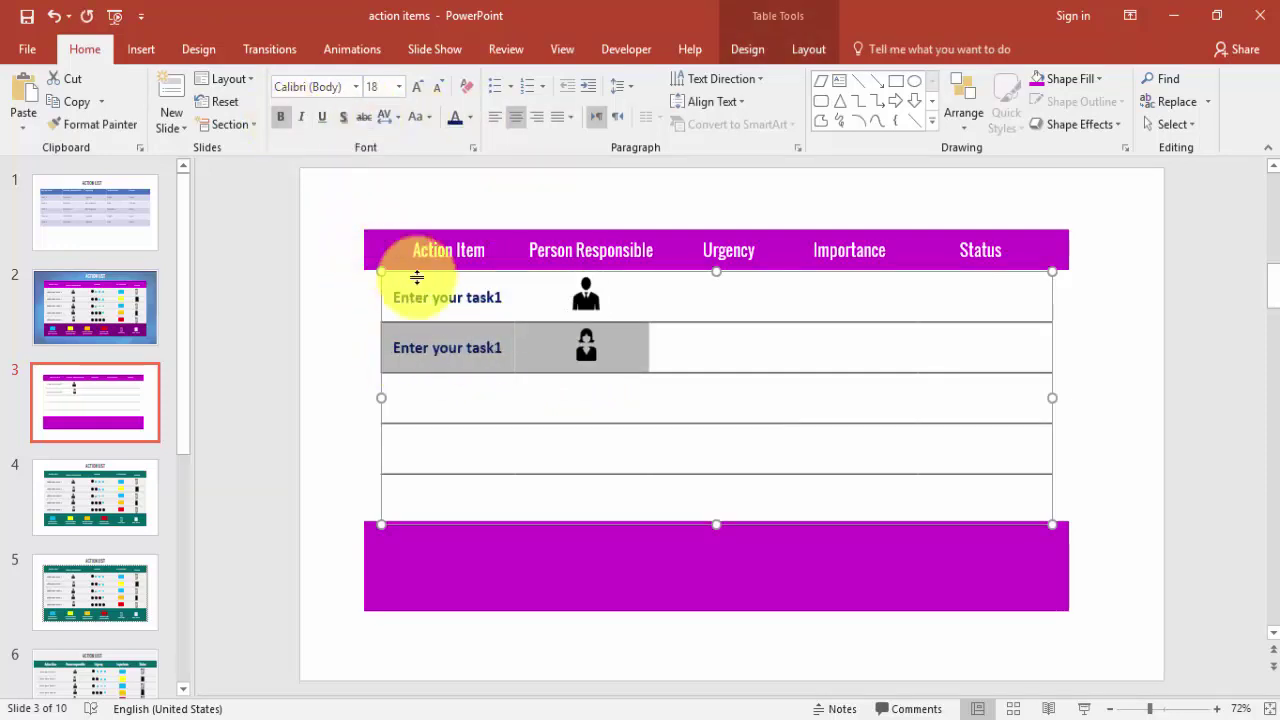
# - Set the task cells in the first column to the Oswald font
pyautogui.moveTo(430, 298); pyautogui.dragTo(463, 340)
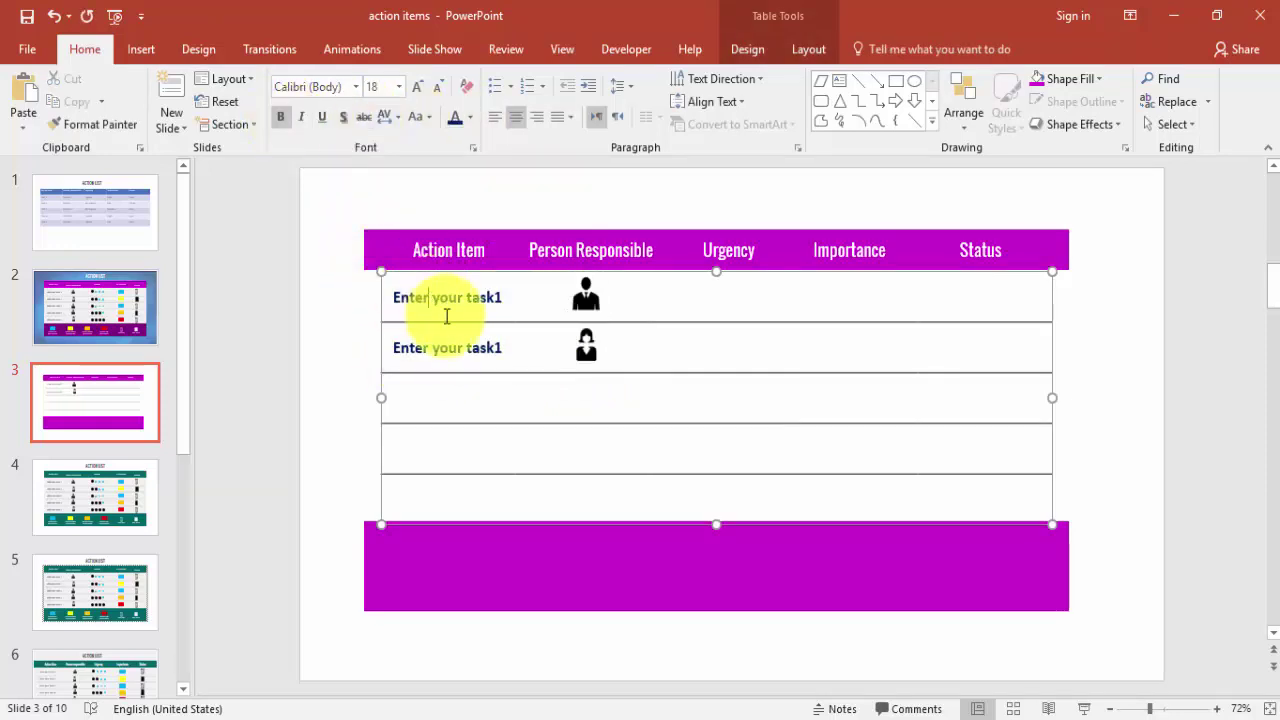
pyautogui.click(339, 88)
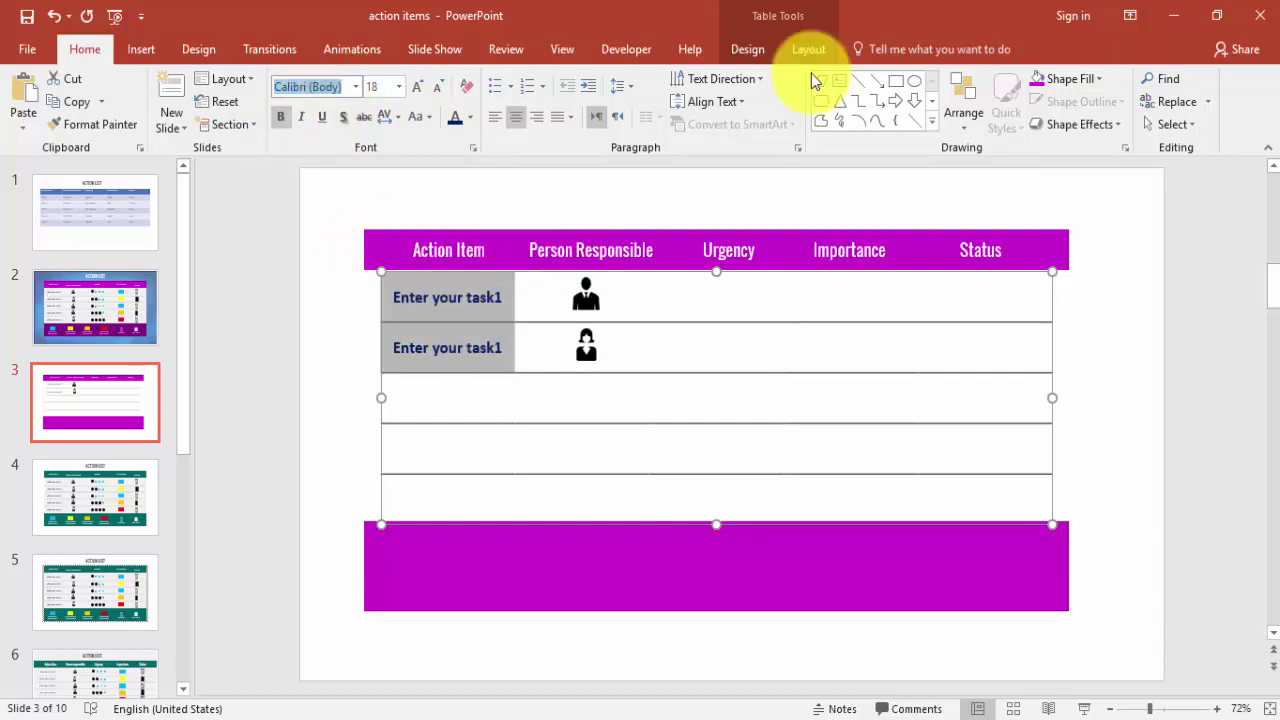
pyautogui.write('Osw')
pyautogui.press('Return')
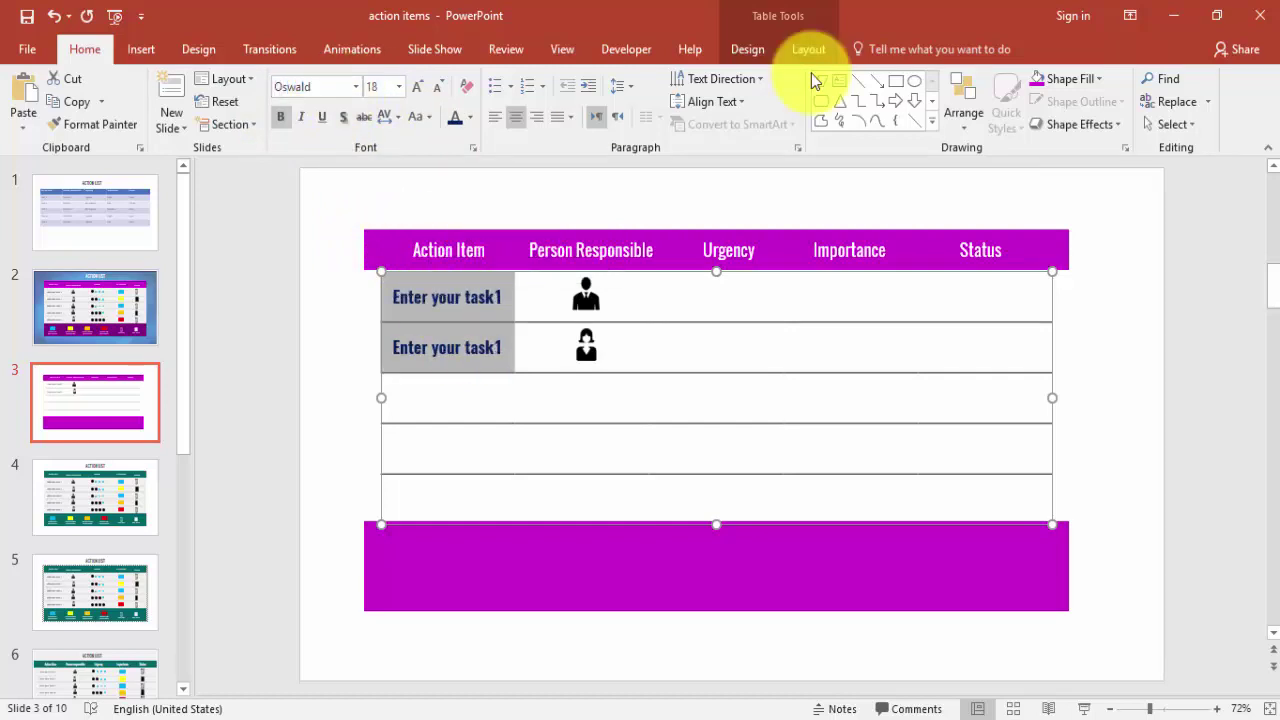
pyautogui.click(735, 305)
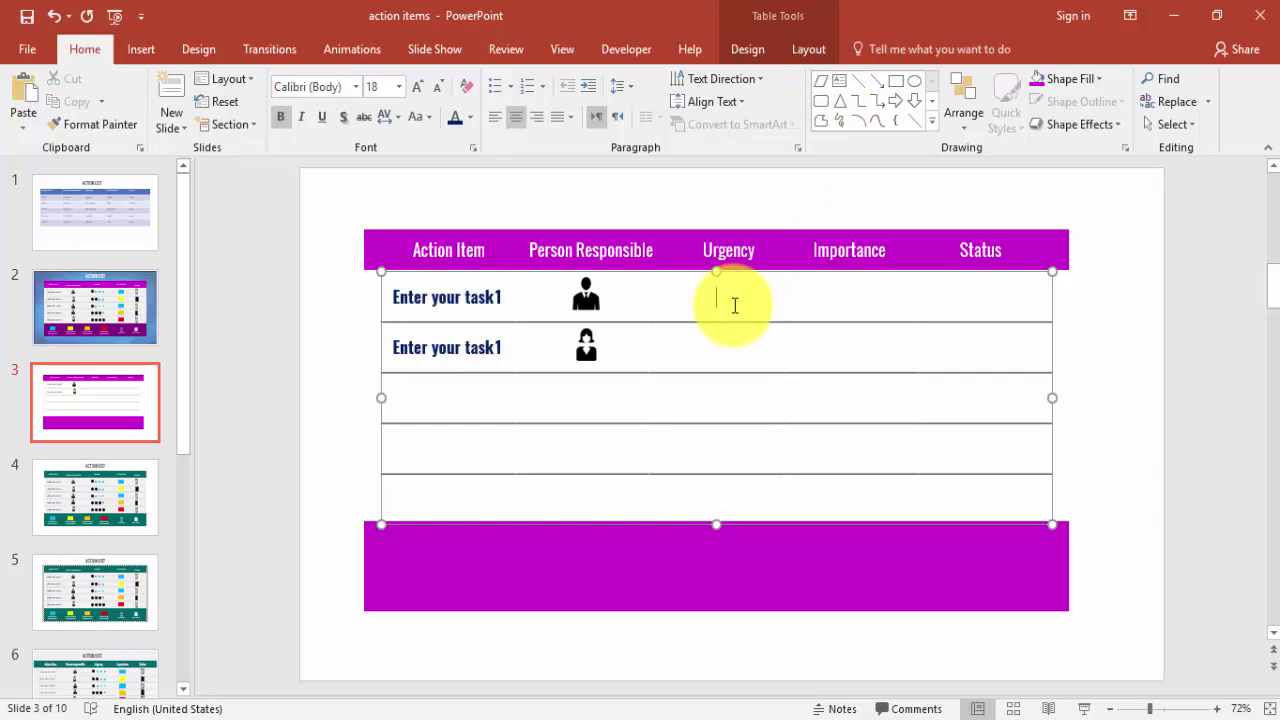
pyautogui.click(109, 303)
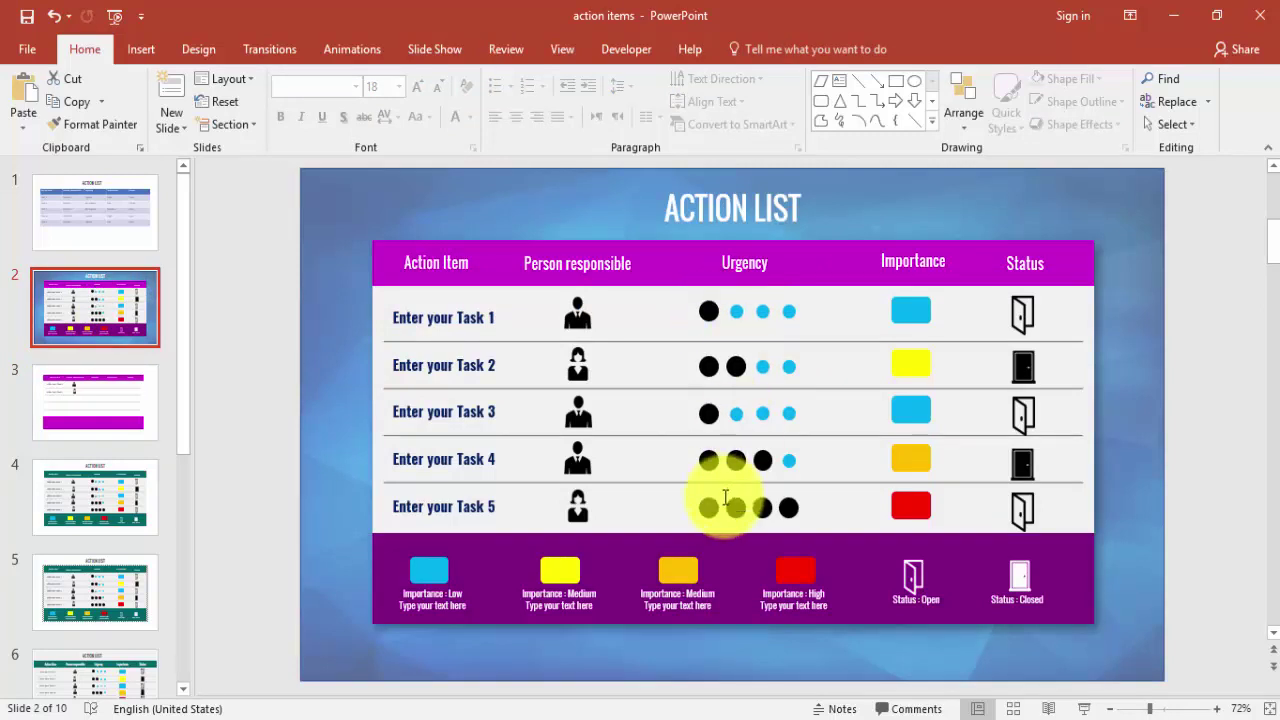
# - Draw an oval circle on slide 3 and set its height to 0.3 inch
pyautogui.click(135, 390)
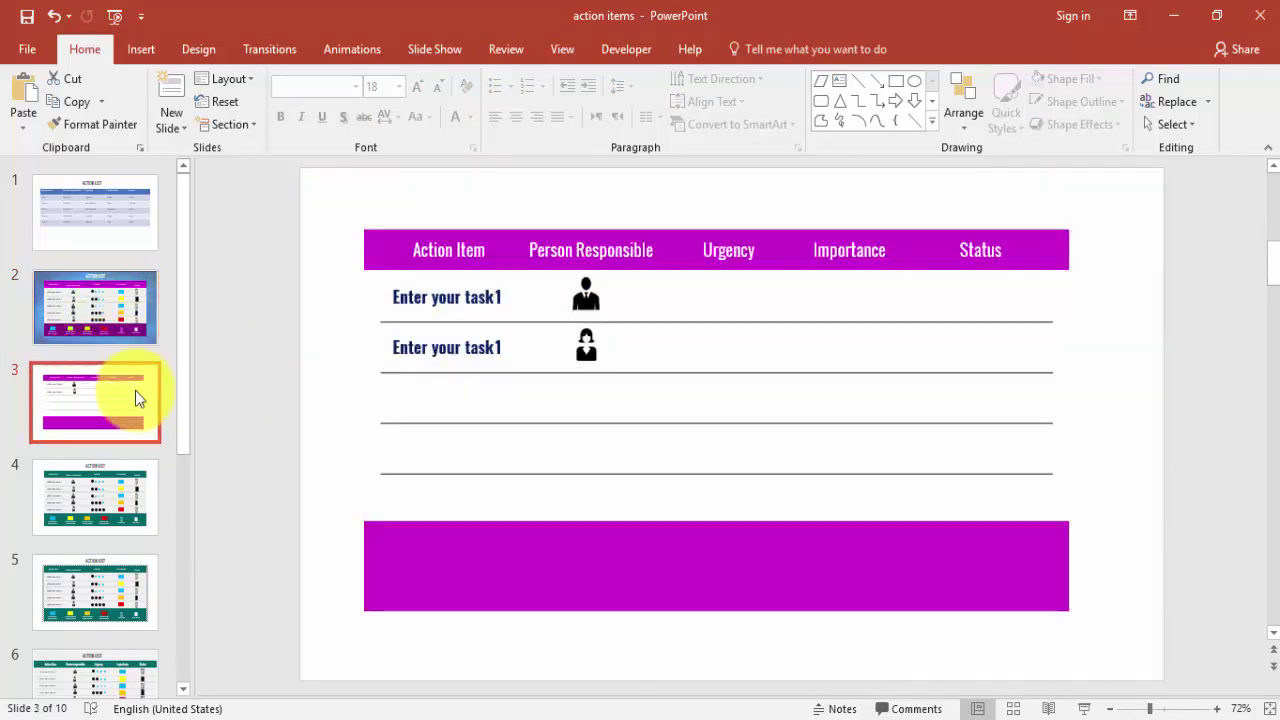
pyautogui.click(168, 48)
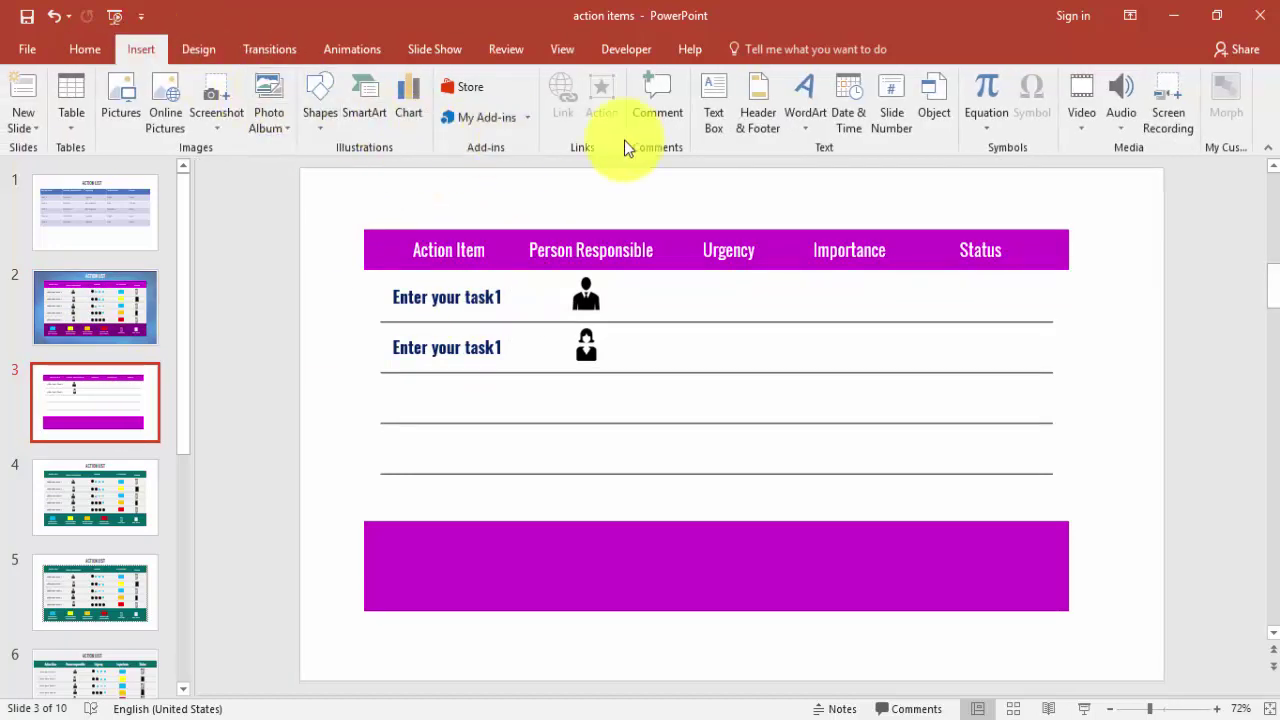
pyautogui.click(310, 127)
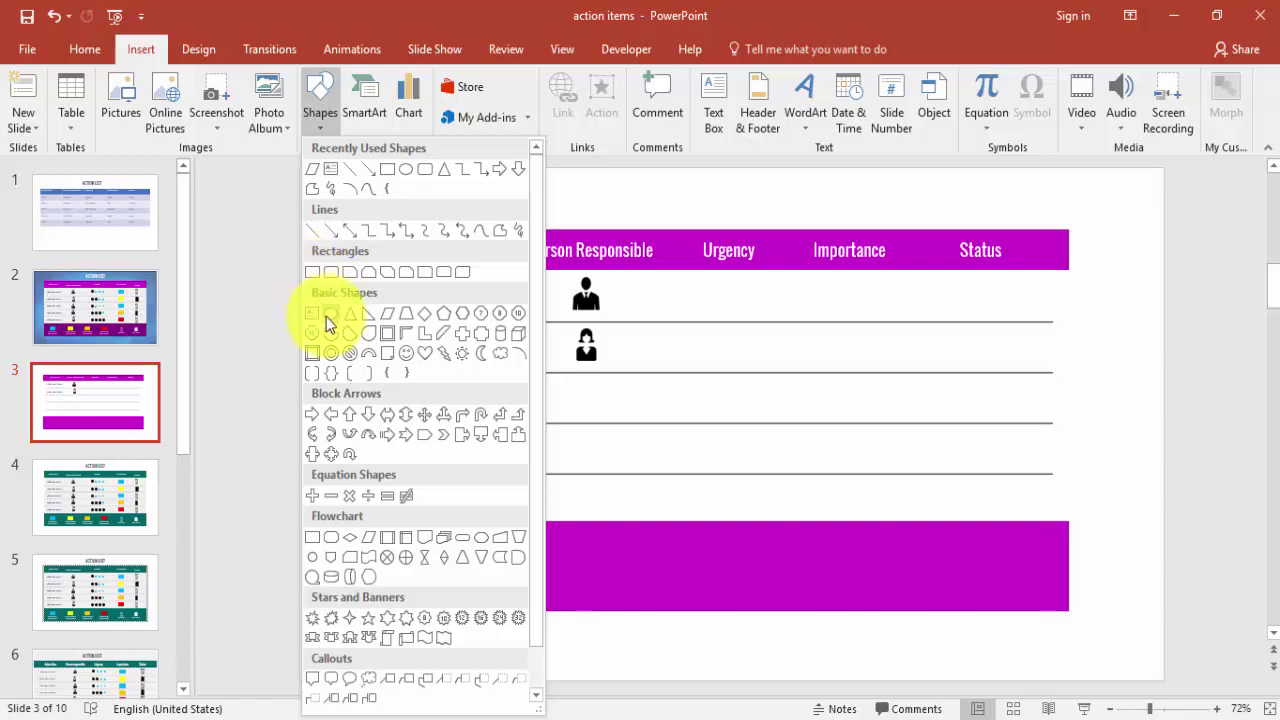
pyautogui.click(331, 316)
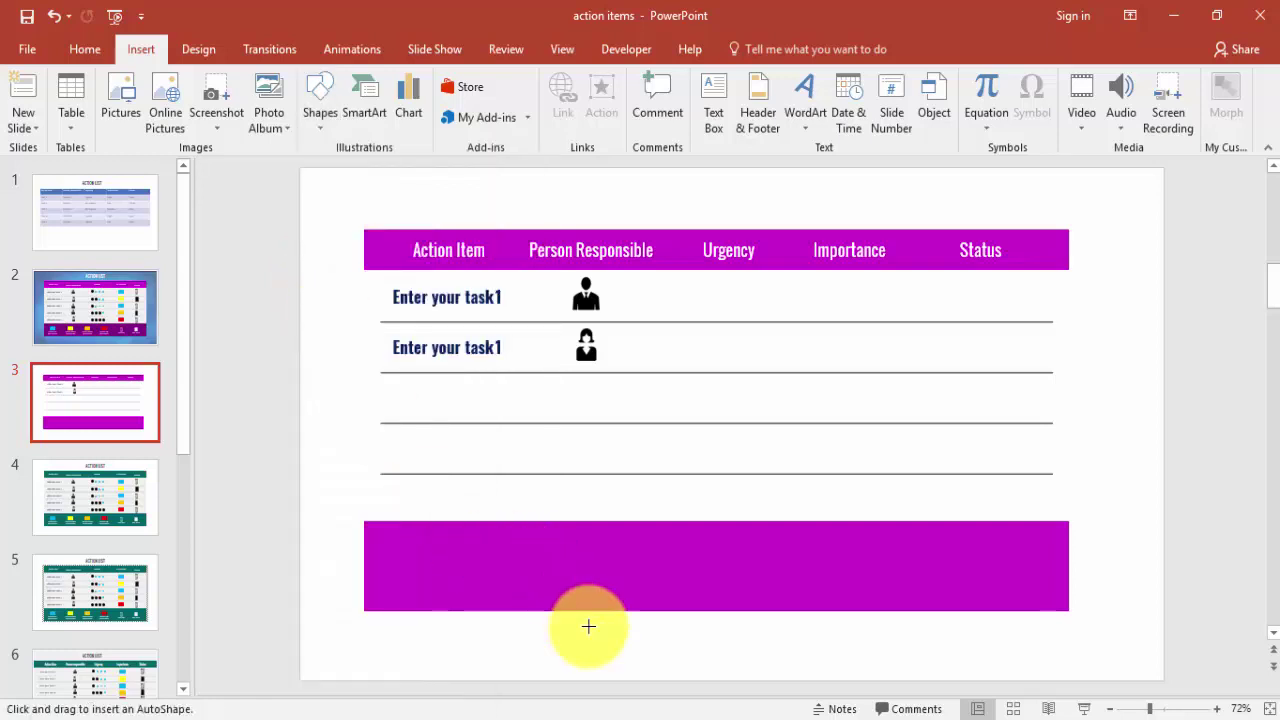
pyautogui.moveTo(609, 650); pyautogui.dragTo(585, 622)
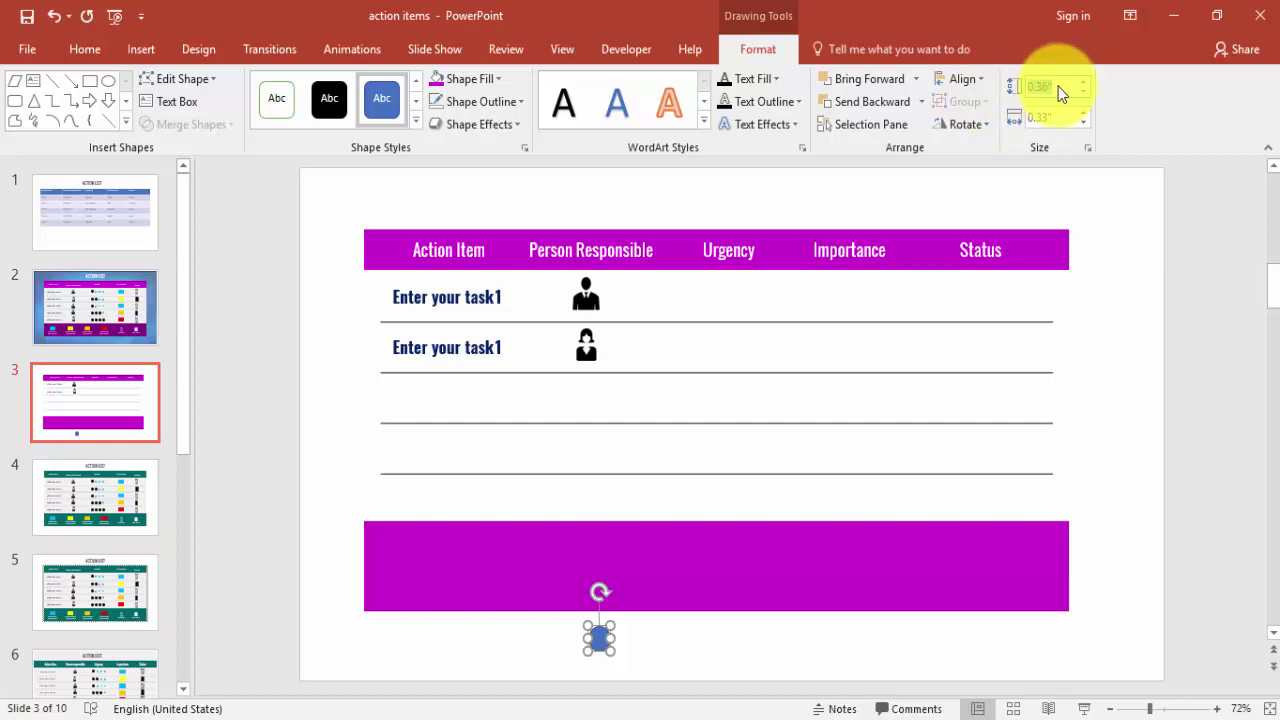
pyautogui.write('0.3')
pyautogui.click(1057, 122)
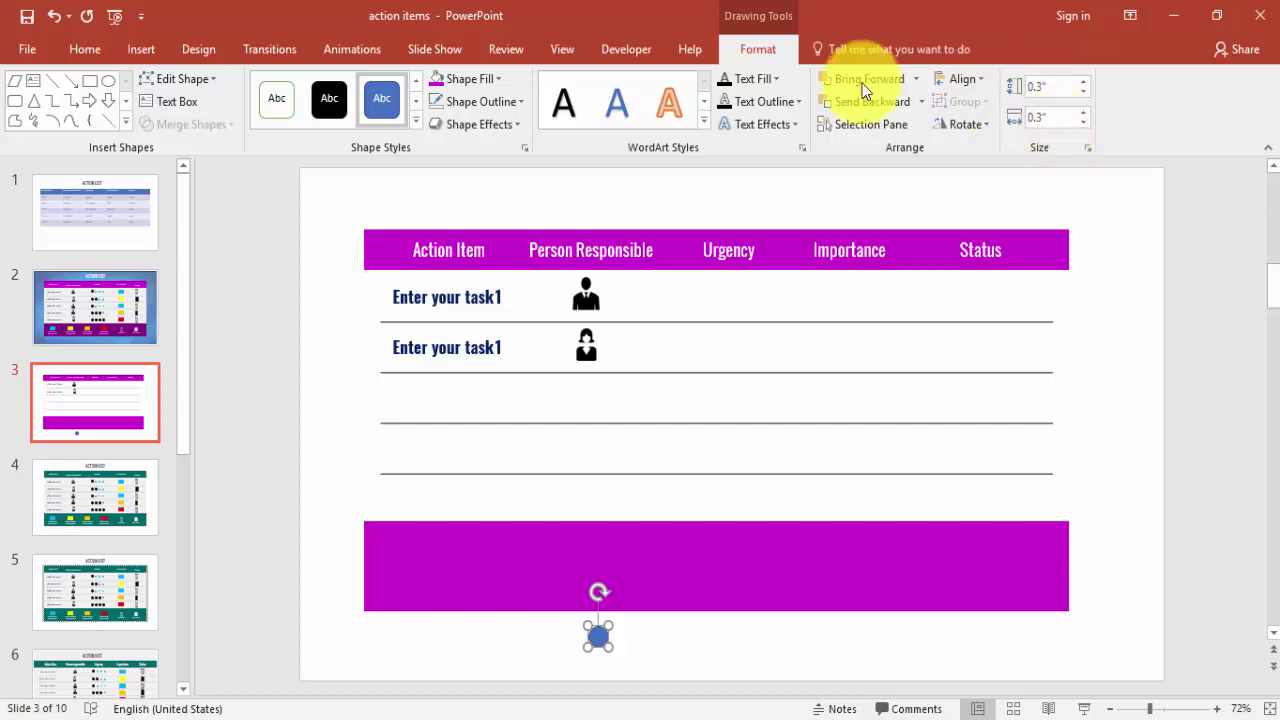
# - Remove the circle's outline, fill it black, and move it into row 1's Urgency cell
pyautogui.click(474, 102)
pyautogui.click(504, 315)
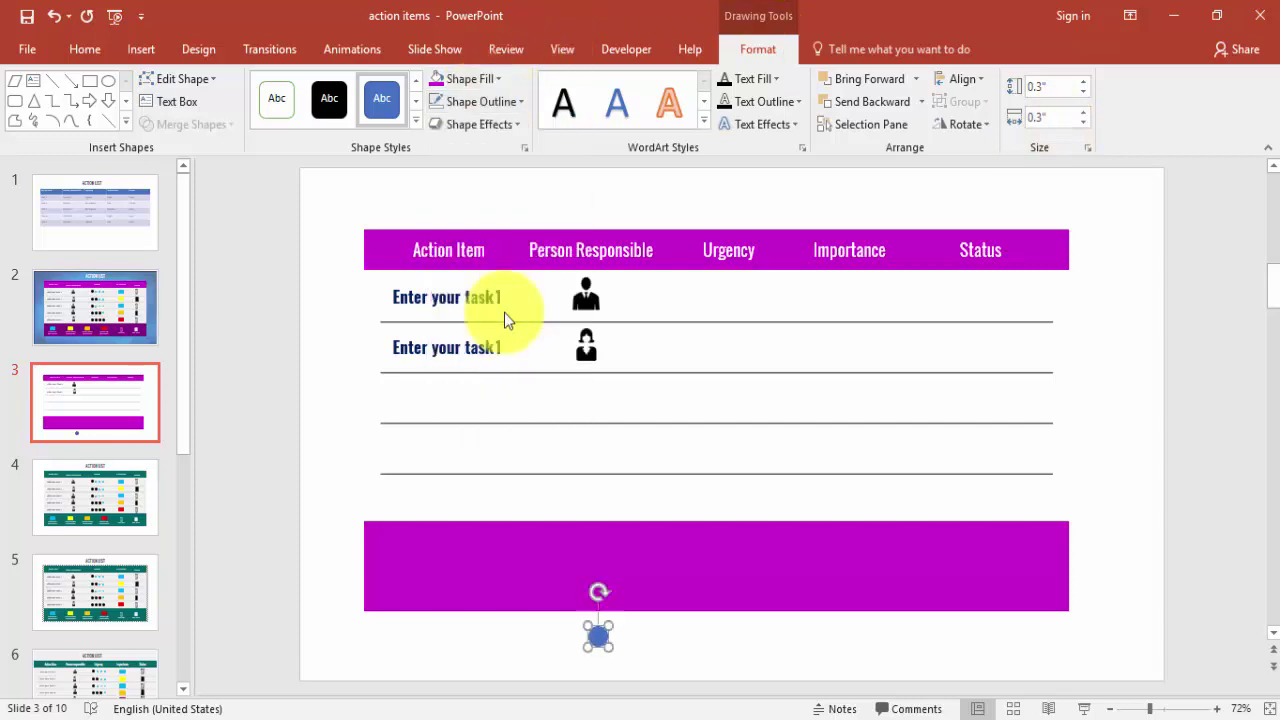
pyautogui.click(468, 79)
pyautogui.click(455, 131)
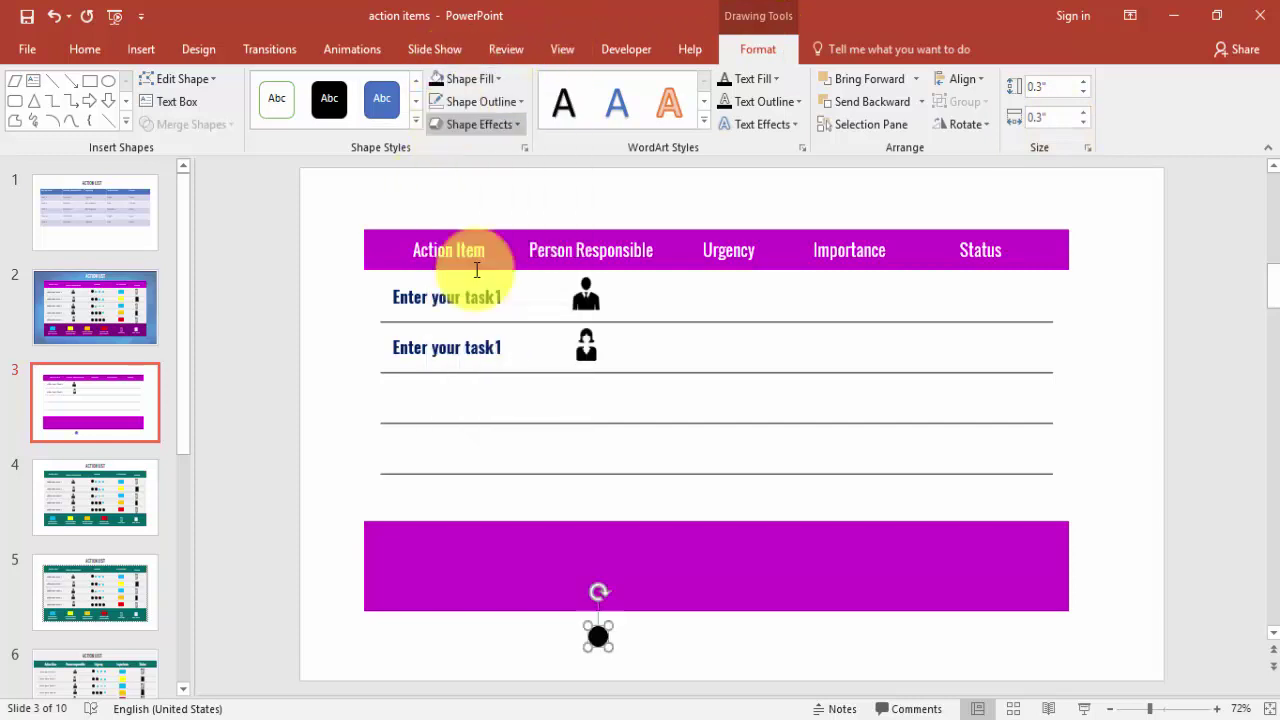
pyautogui.moveTo(598, 634)
pyautogui.mouseDown()
pyautogui.moveTo(703, 298)
pyautogui.moveTo(740, 308)
pyautogui.mouseUp()
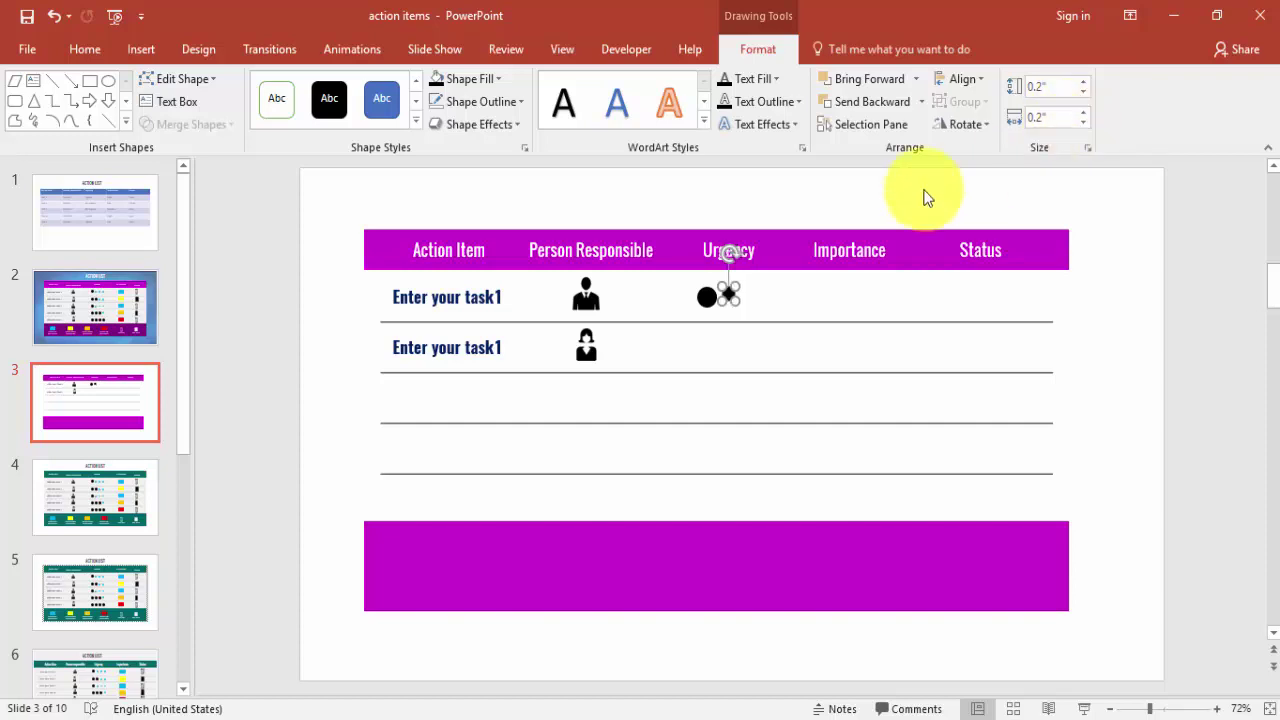
# - Give the second circle a lighter fill, duplicate it, and align the row-1 circles on their middles
pyautogui.click(480, 87)
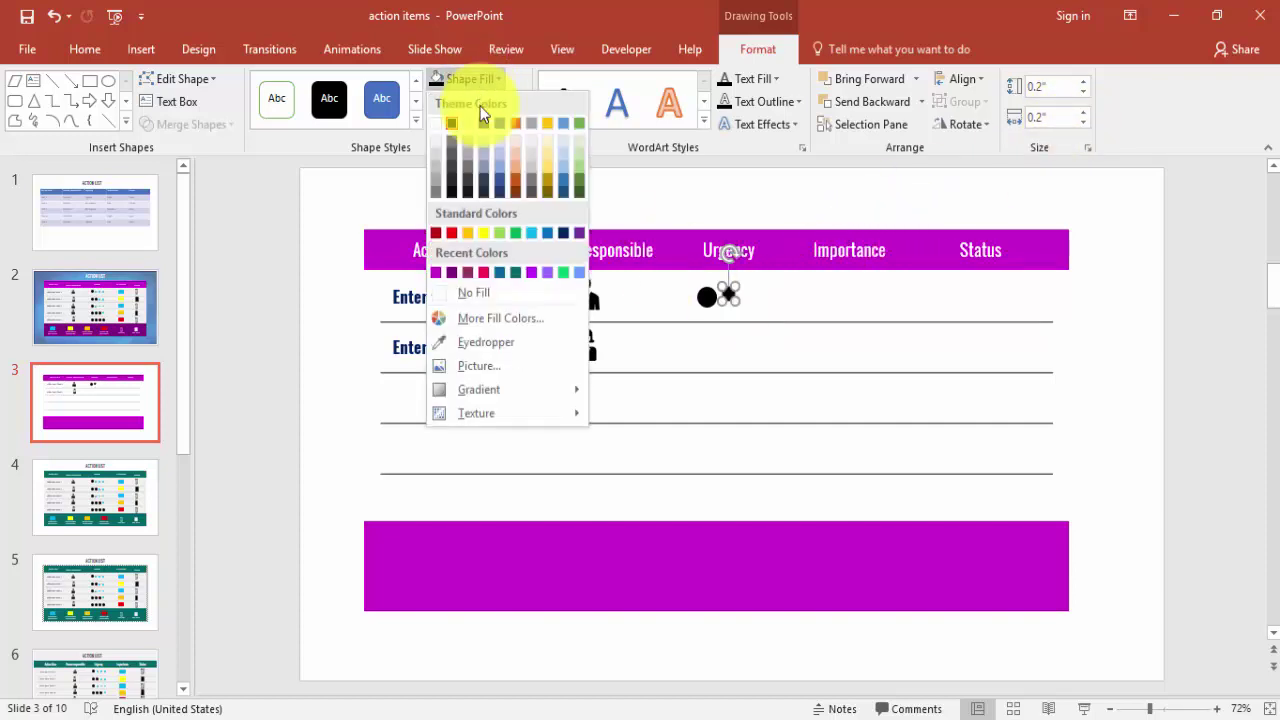
pyautogui.click(451, 148)
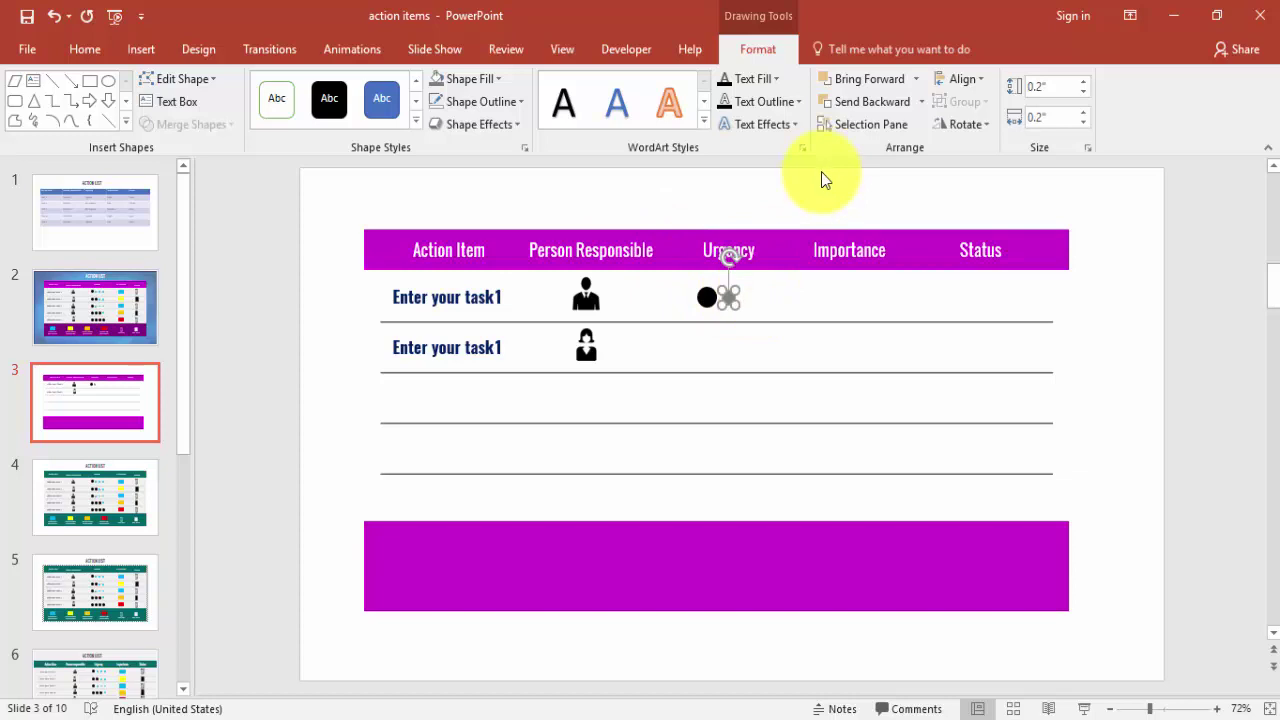
pyautogui.hotkey('ctrl', 'd')
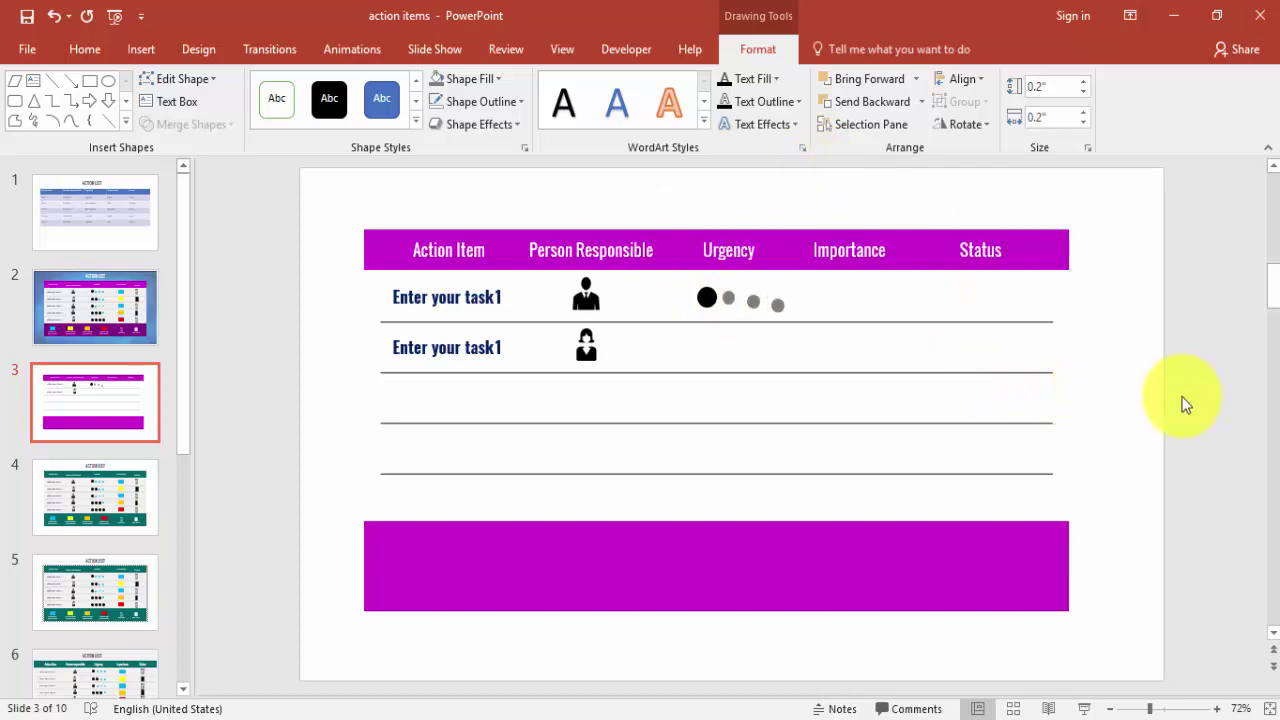
pyautogui.moveTo(1190, 395); pyautogui.dragTo(673, 279)
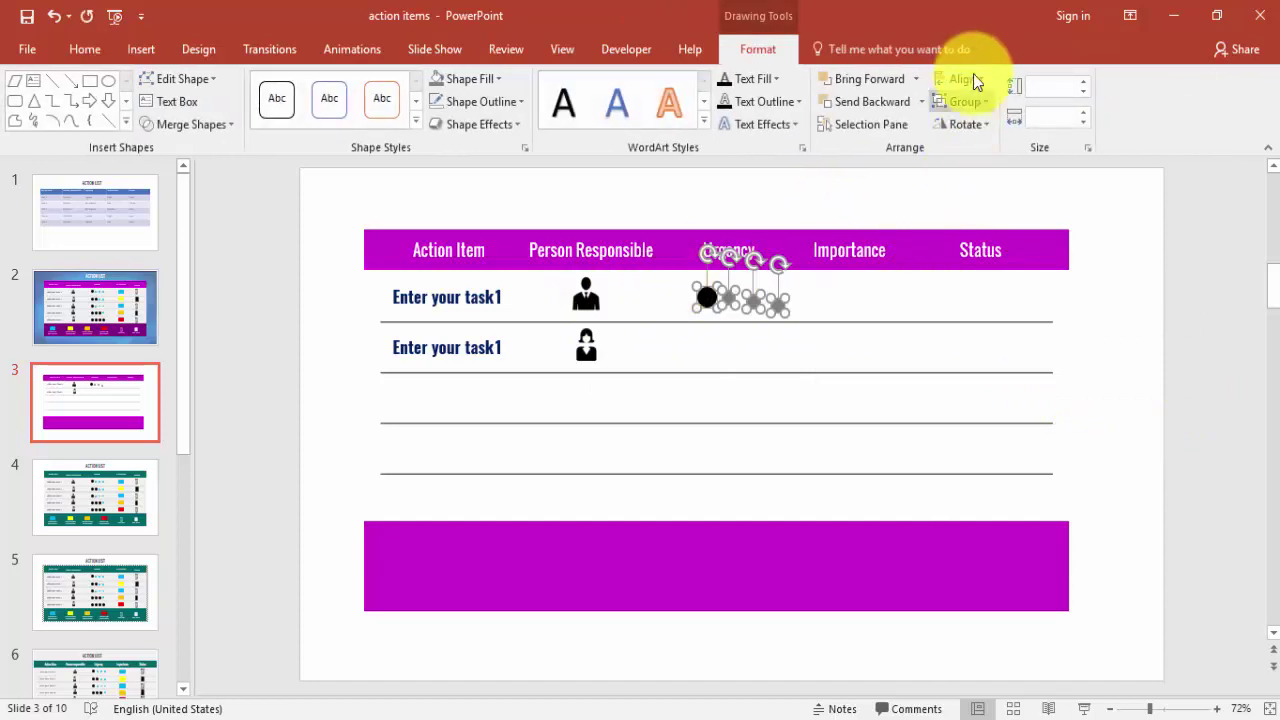
pyautogui.click(973, 79)
pyautogui.click(1008, 128)
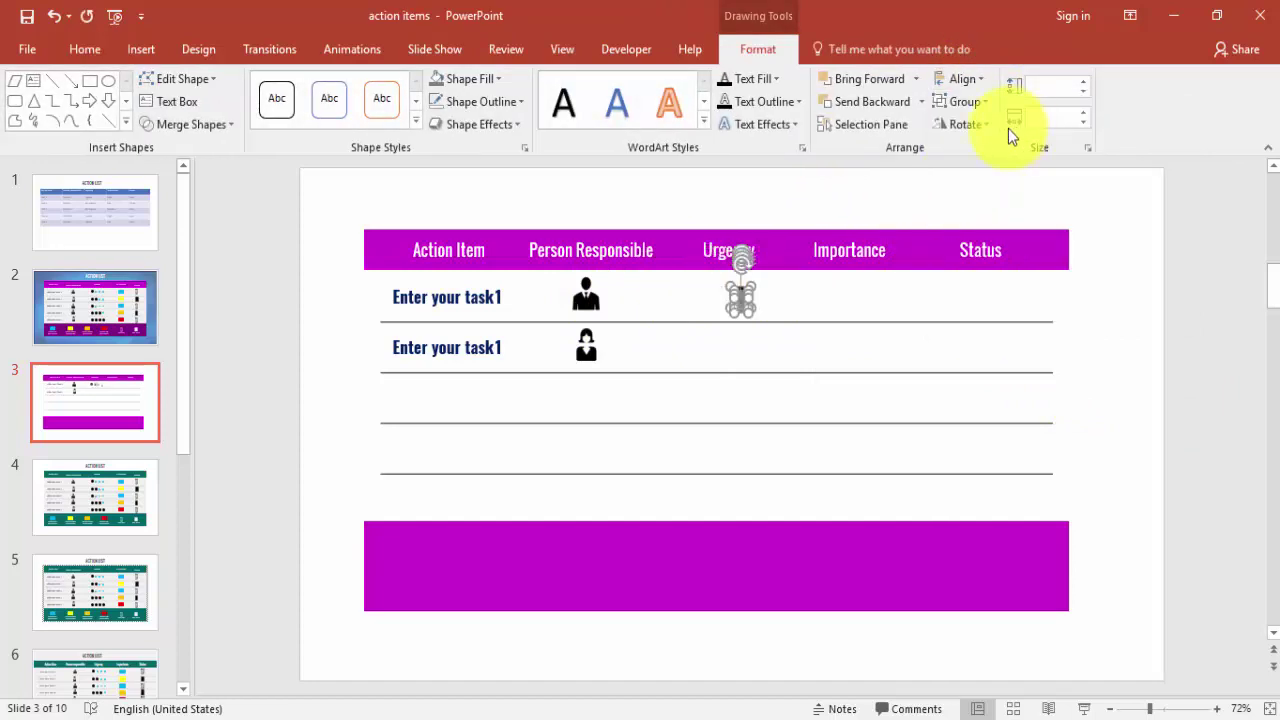
pyautogui.hotkey('ctrl', 'z')
pyautogui.click(965, 80)
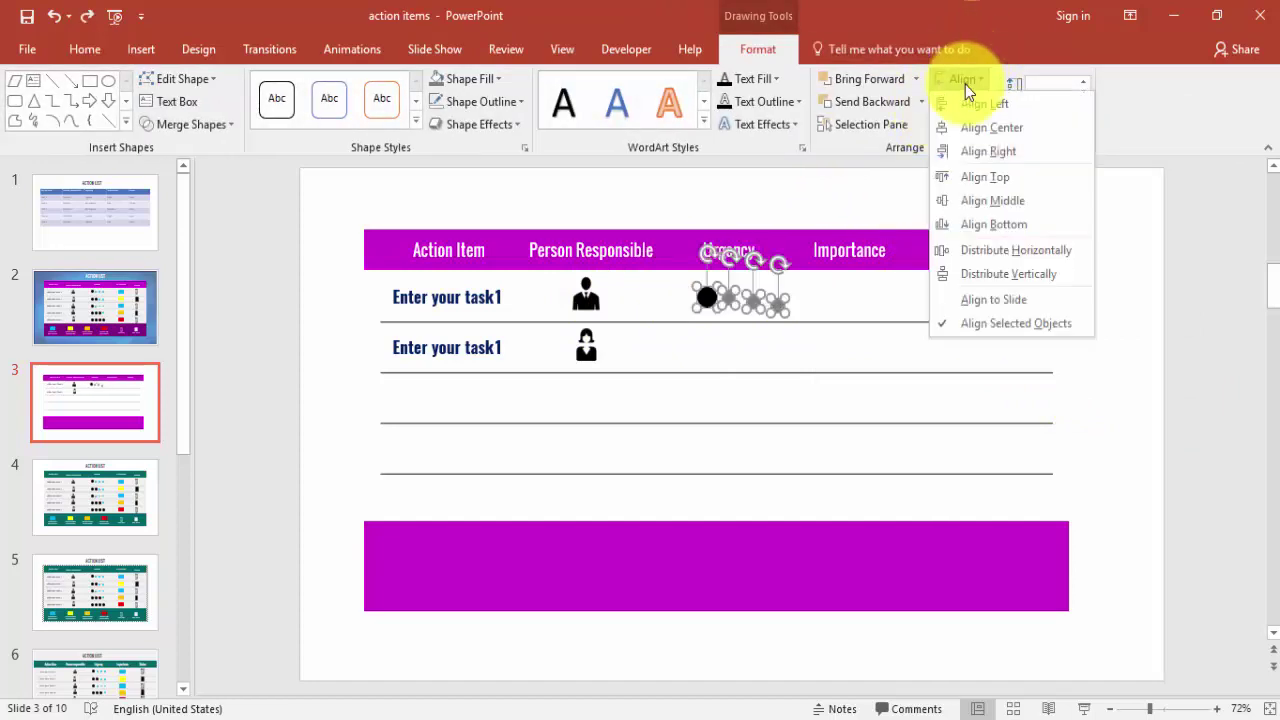
pyautogui.click(1030, 202)
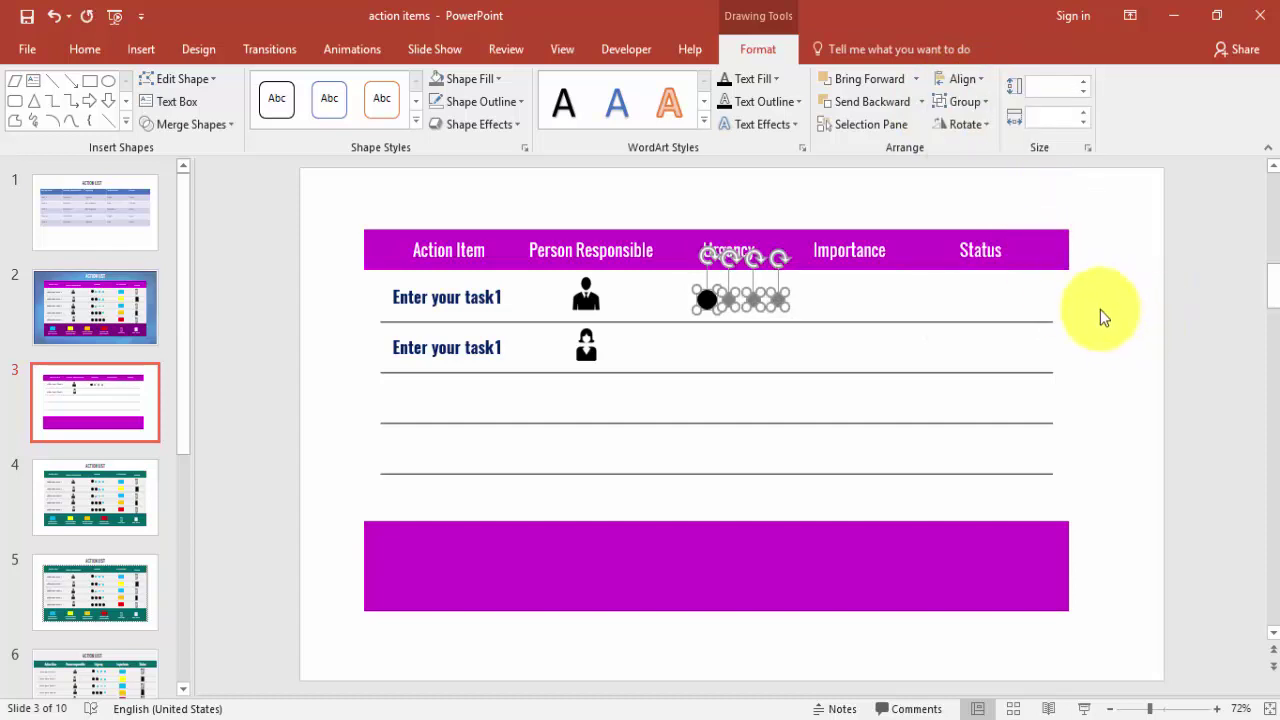
pyautogui.press('Right')
# - Duplicate the row-1 Urgency circles into row 2 and make its second circle large black
pyautogui.press('Down')
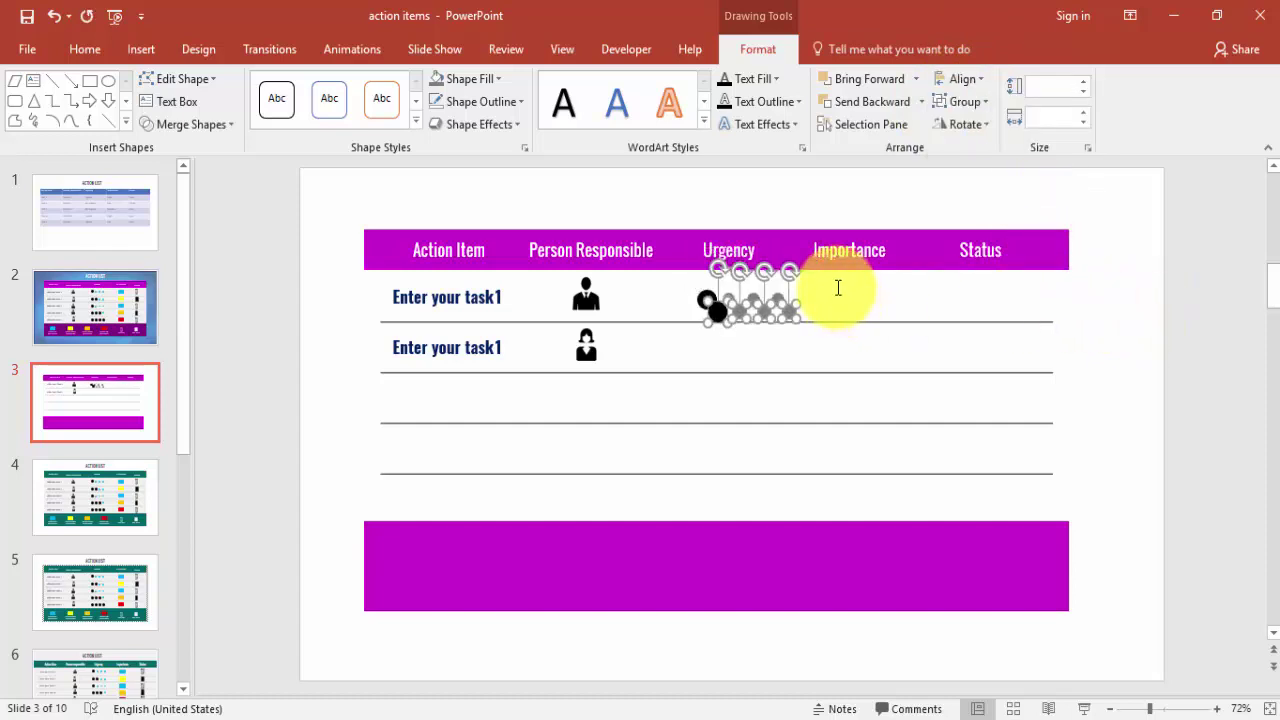
pyautogui.hotkey('ctrl', 'd')
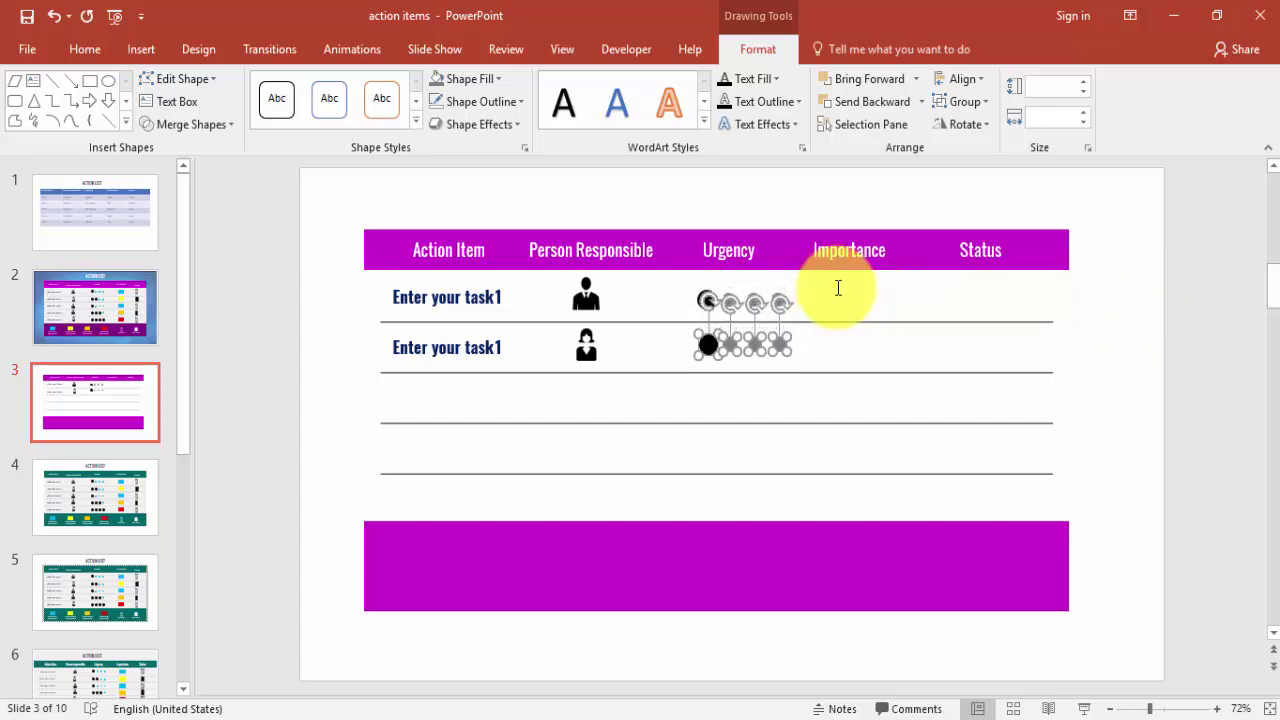
pyautogui.click(1162, 358)
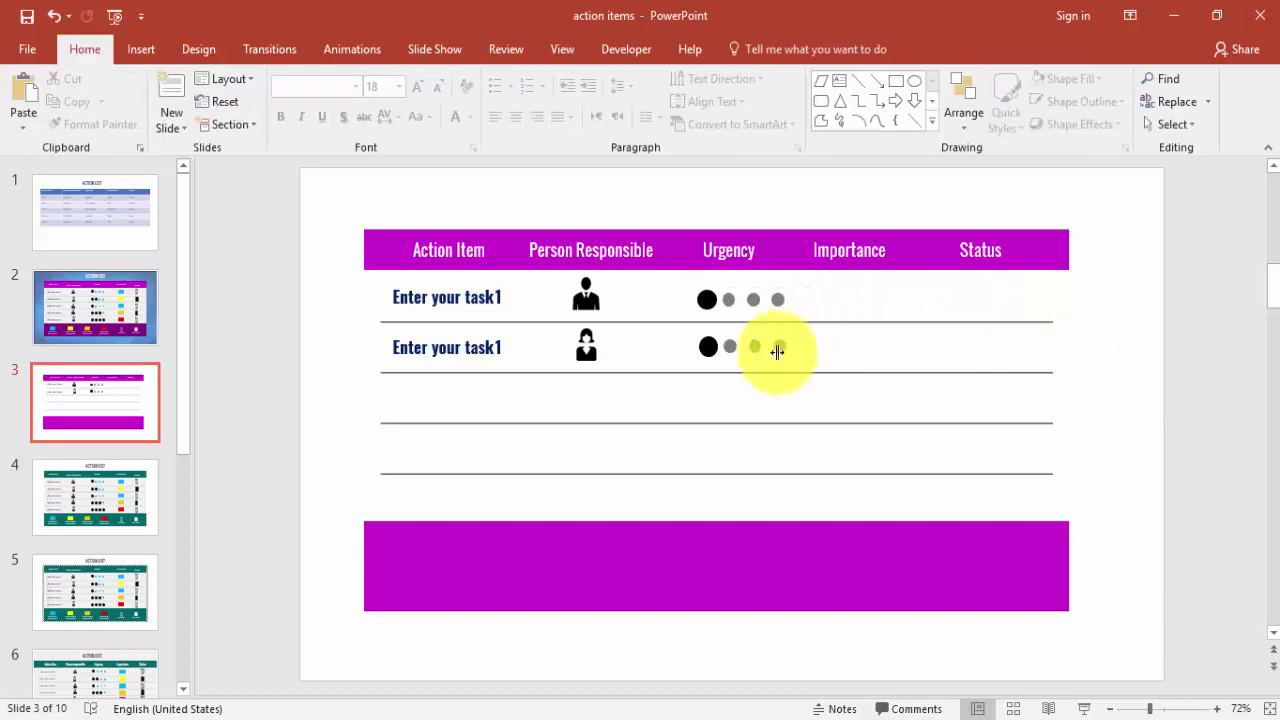
pyautogui.click(730, 346)
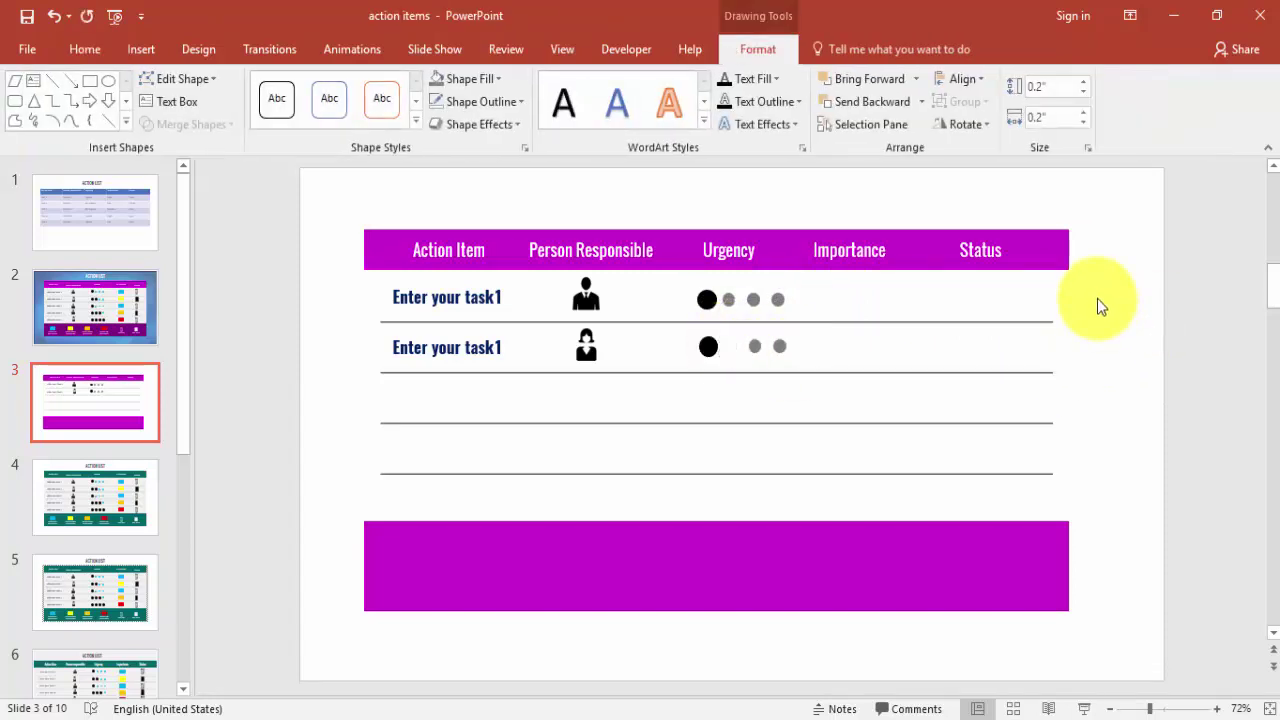
pyautogui.click(1098, 305)
pyautogui.click(707, 347)
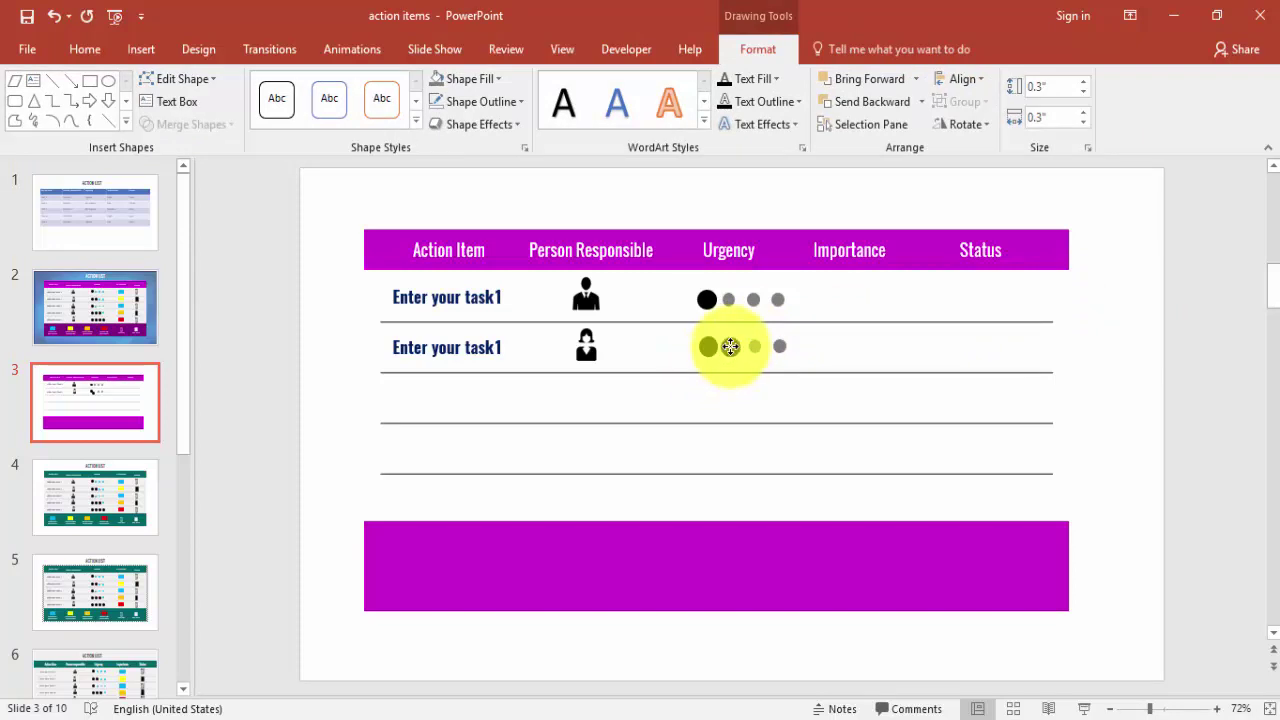
pyautogui.moveTo(733, 347); pyautogui.dragTo(733, 347)
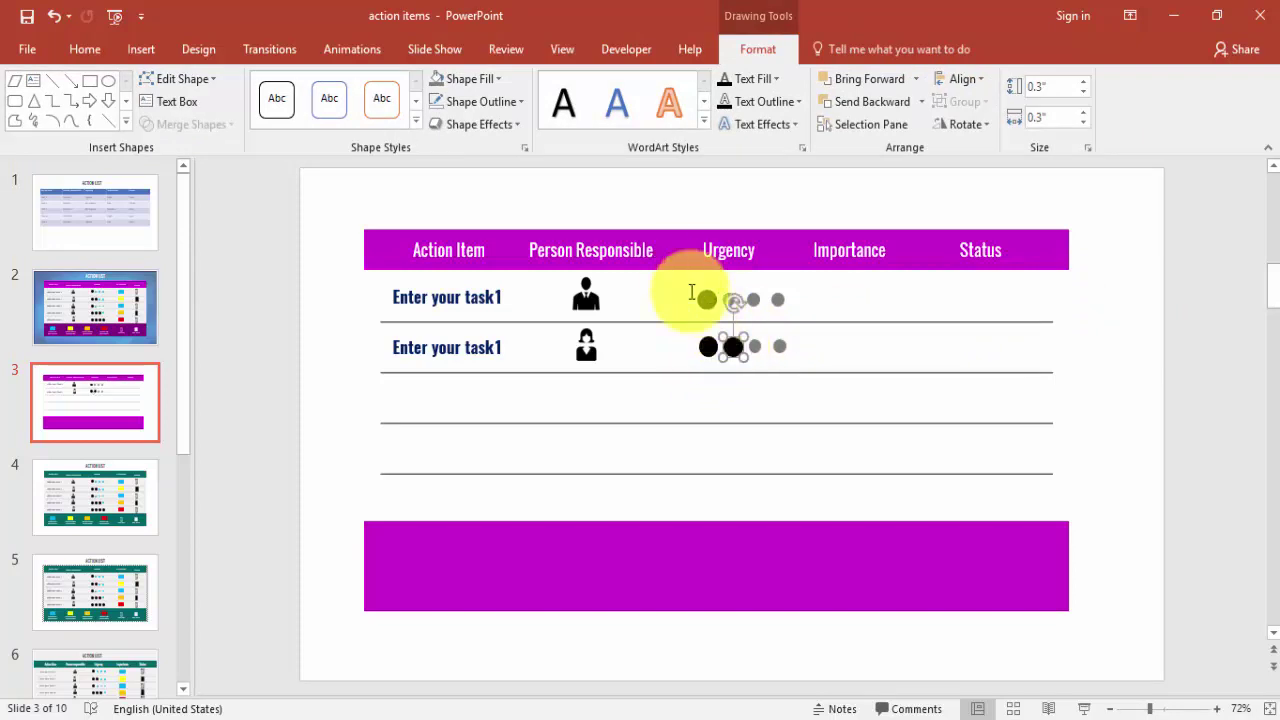
pyautogui.click(678, 215)
# - Align the first Urgency circles of rows 1 and 2 on their left edges
pyautogui.moveTo(672, 197); pyautogui.dragTo(722, 385)
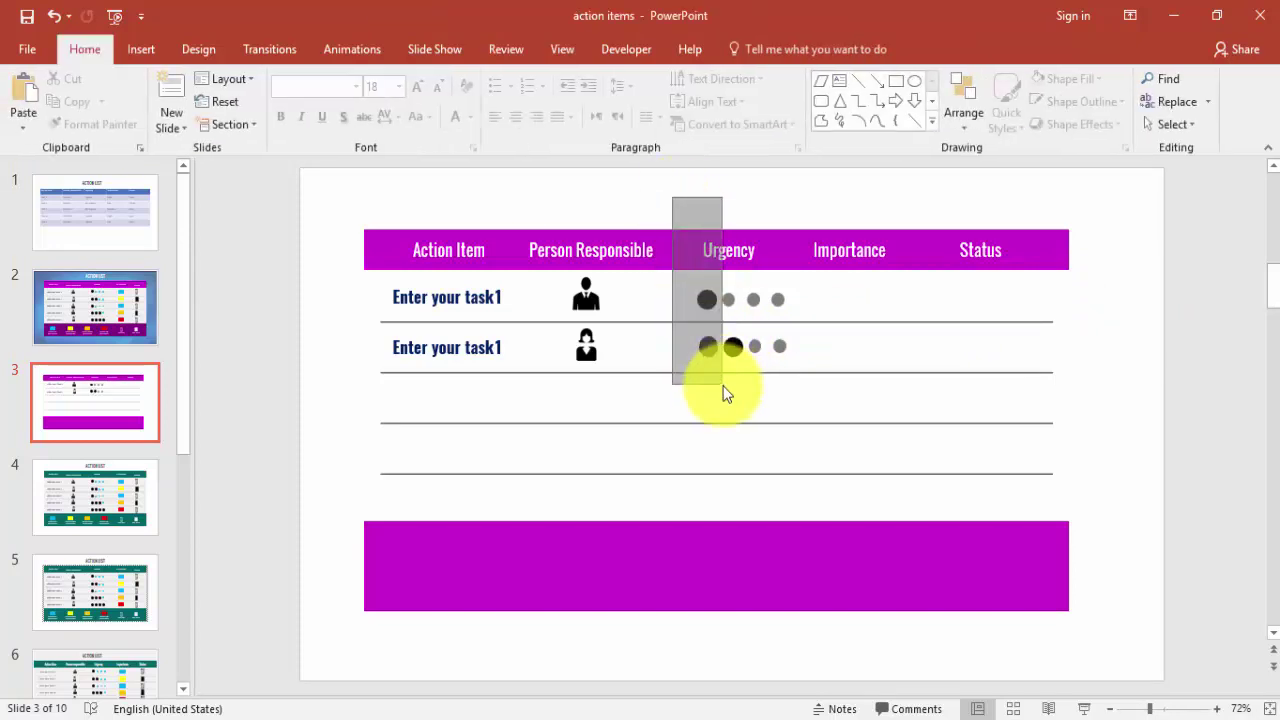
pyautogui.click(757, 49)
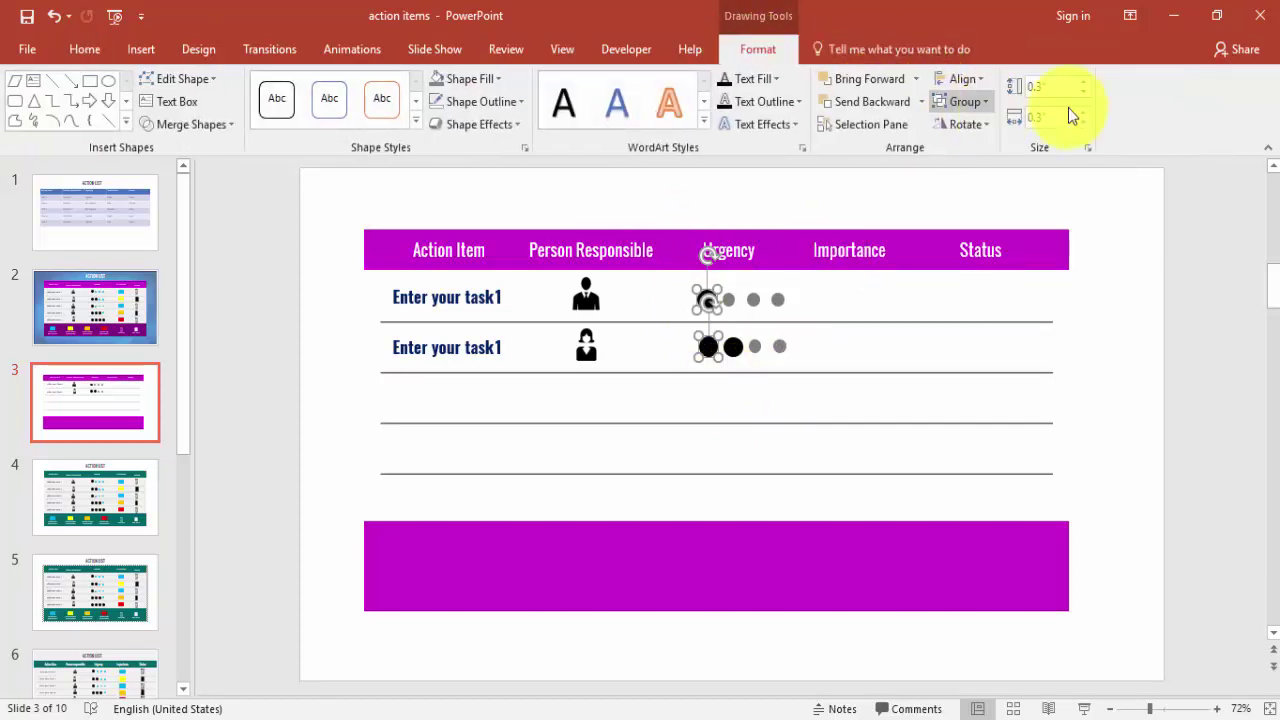
pyautogui.click(963, 82)
pyautogui.click(1011, 99)
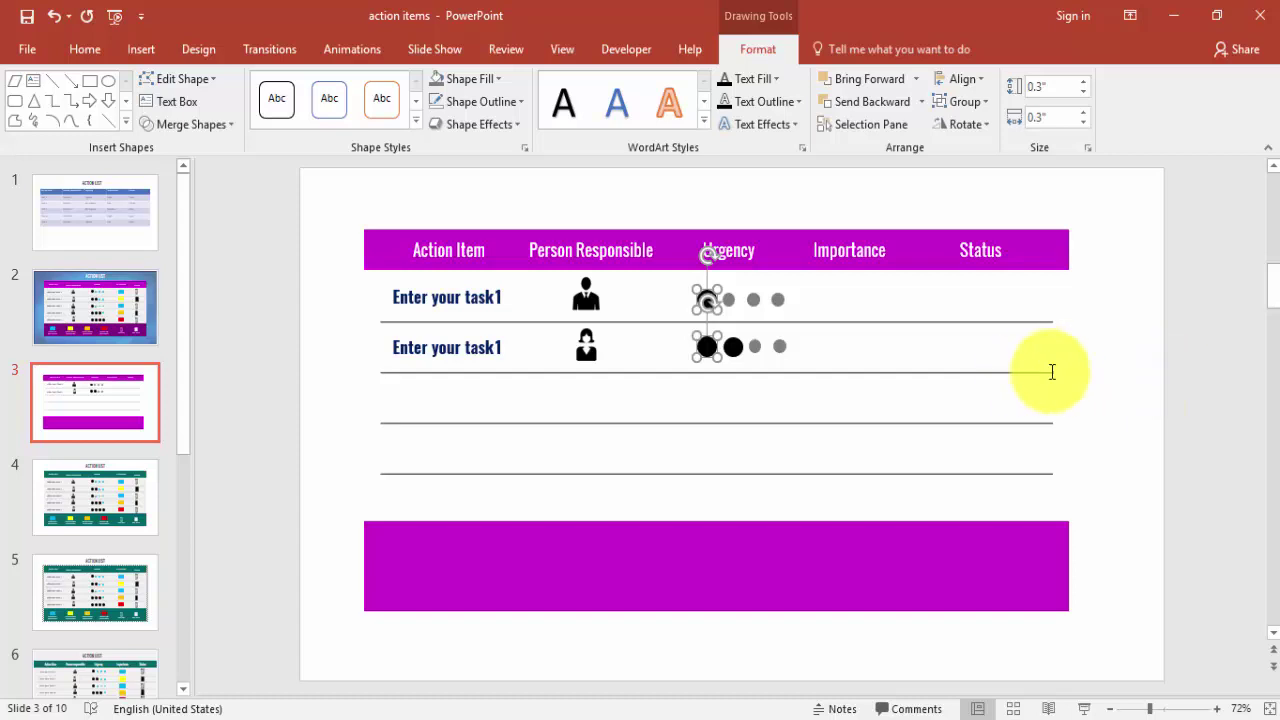
pyautogui.click(757, 358)
pyautogui.click(735, 347)
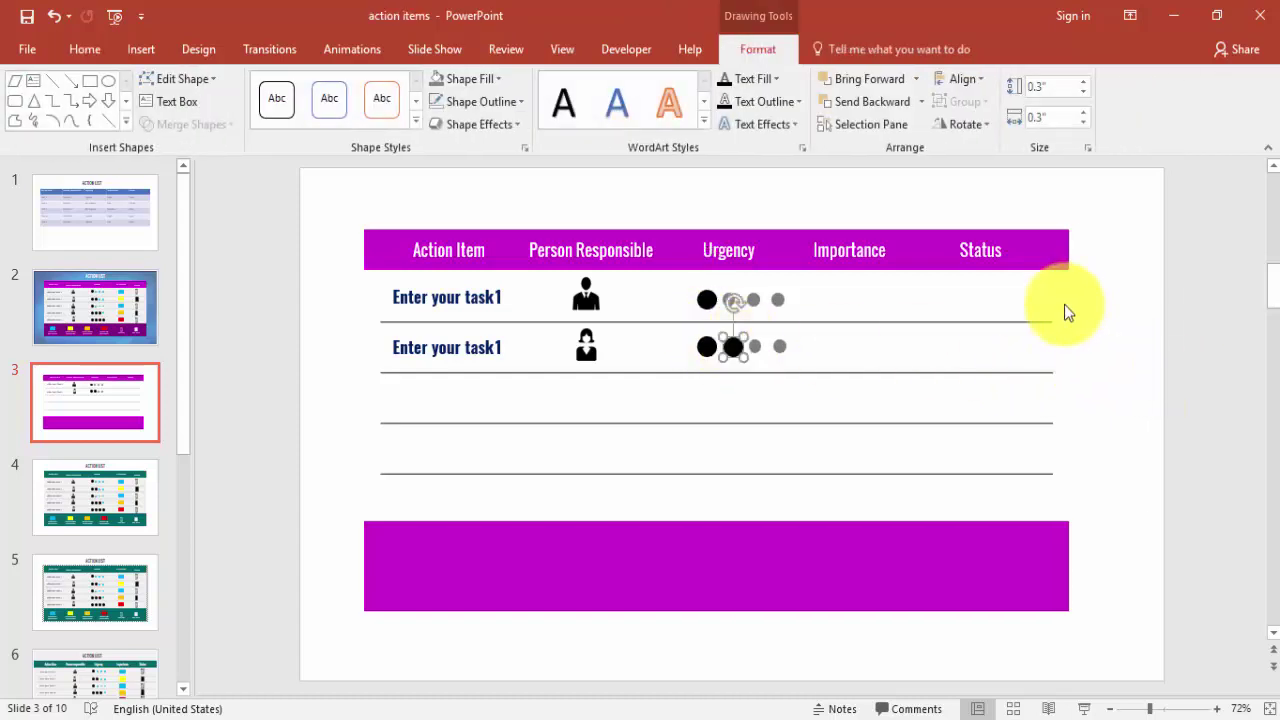
pyautogui.click(1155, 348)
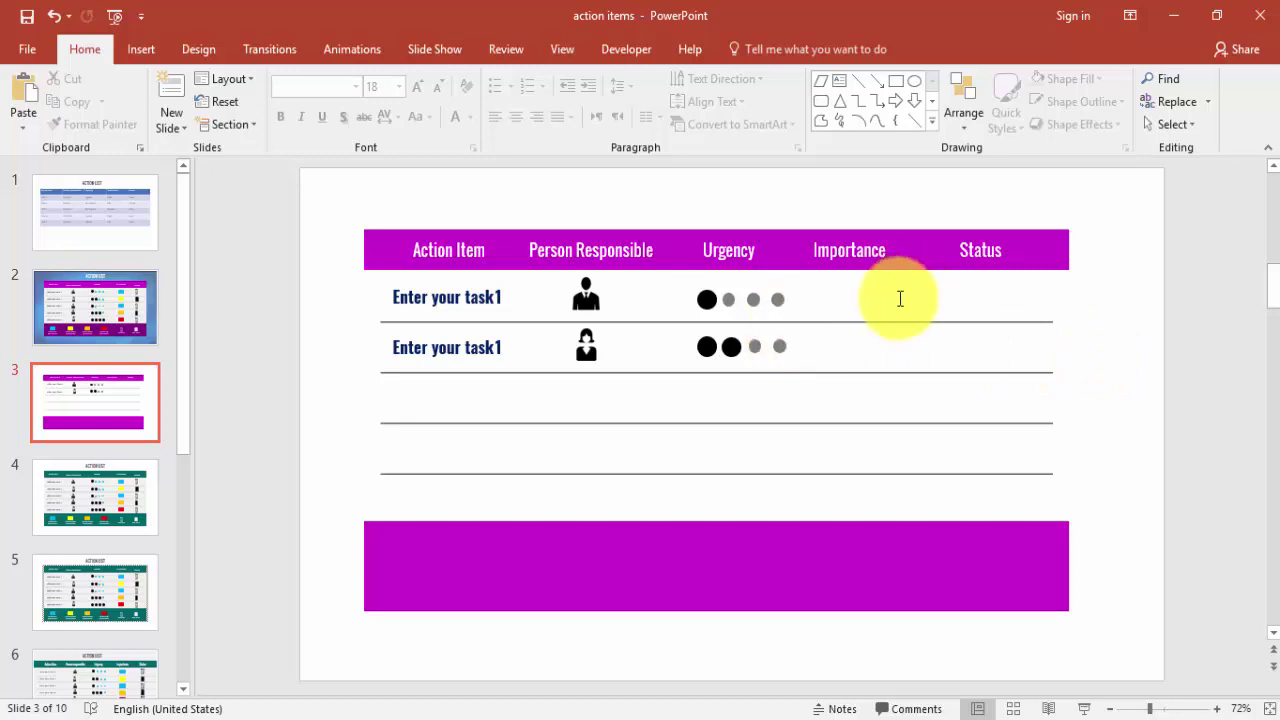
# - Draw a borderless light-blue rectangle in row 1's Importance cell
pyautogui.click(138, 50)
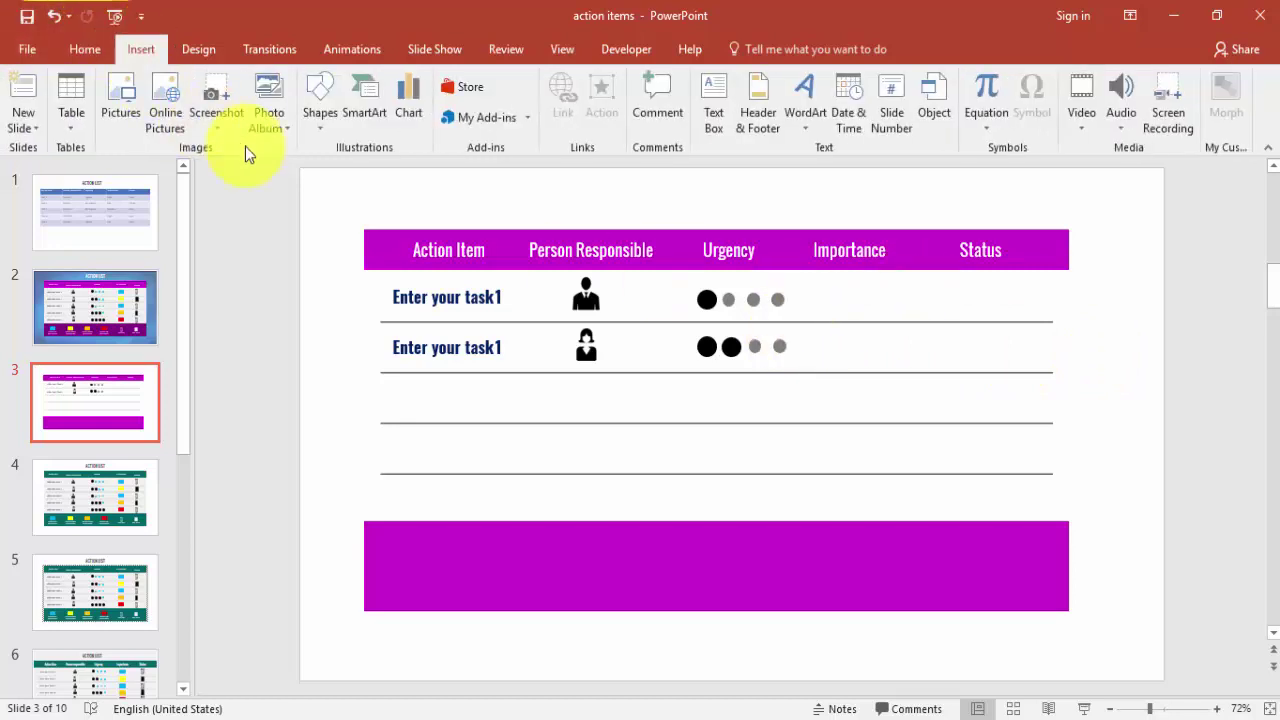
pyautogui.click(316, 128)
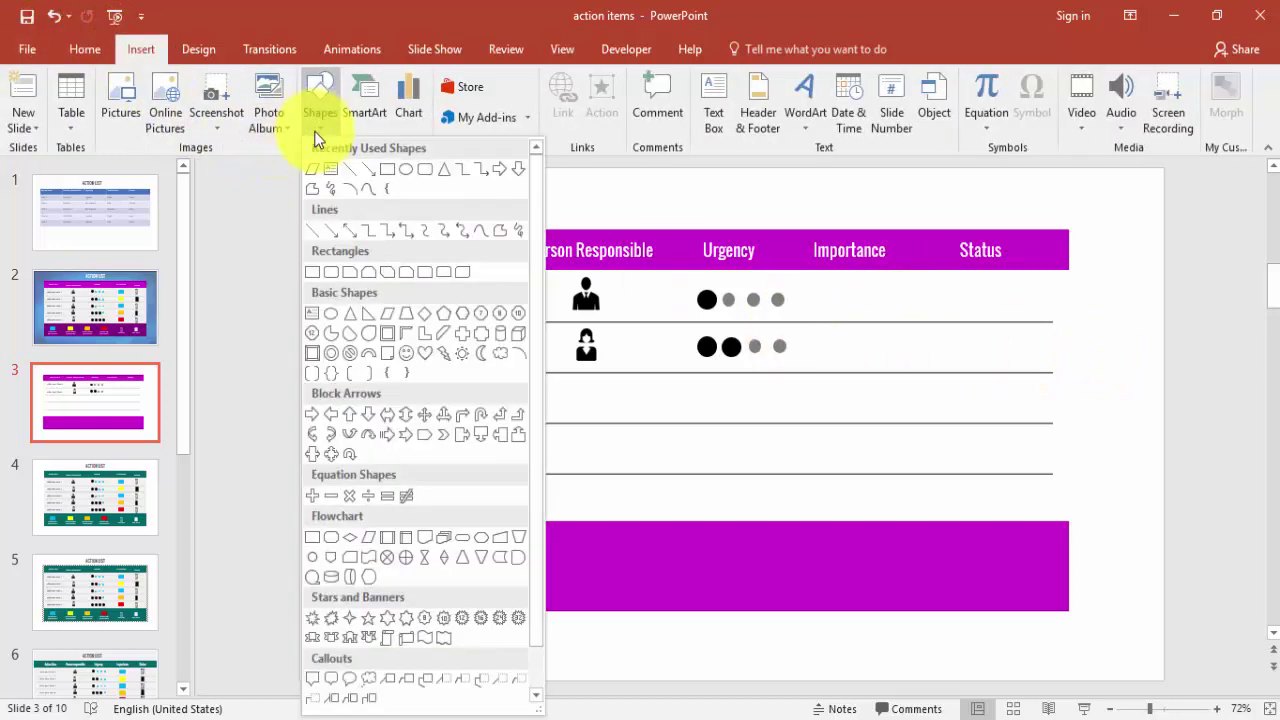
pyautogui.click(424, 172)
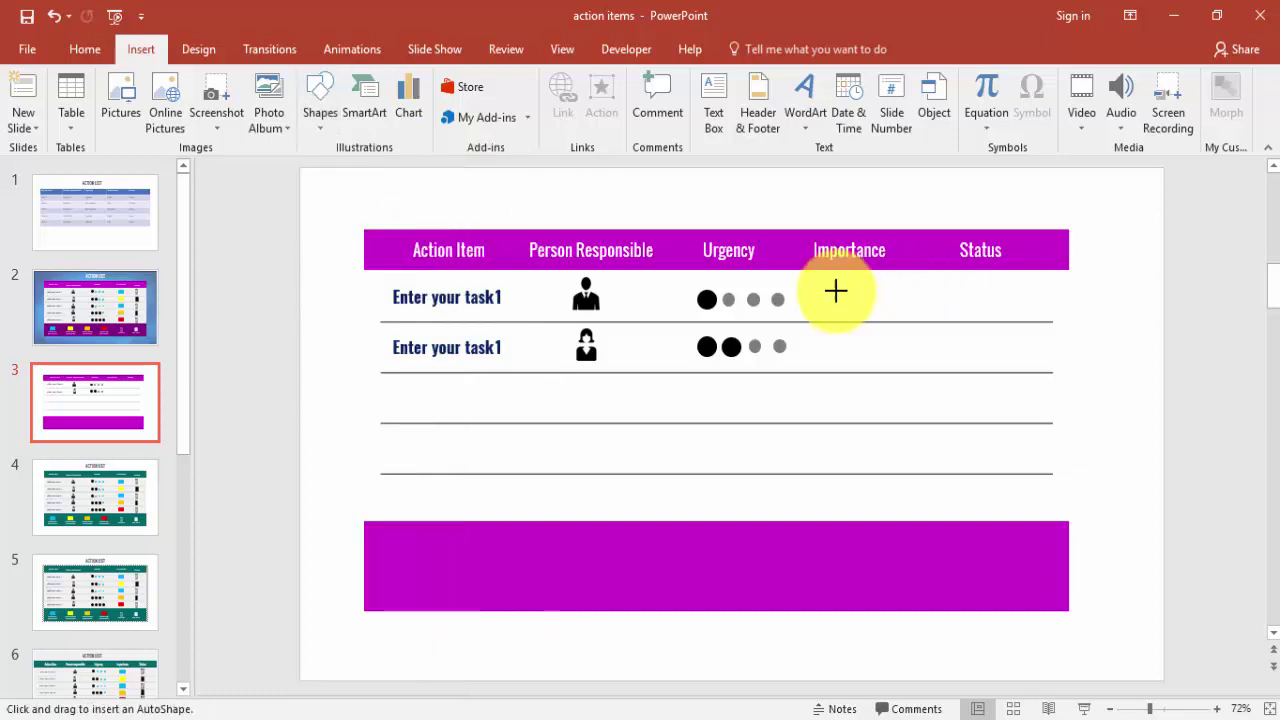
pyautogui.moveTo(835, 291); pyautogui.dragTo(876, 309)
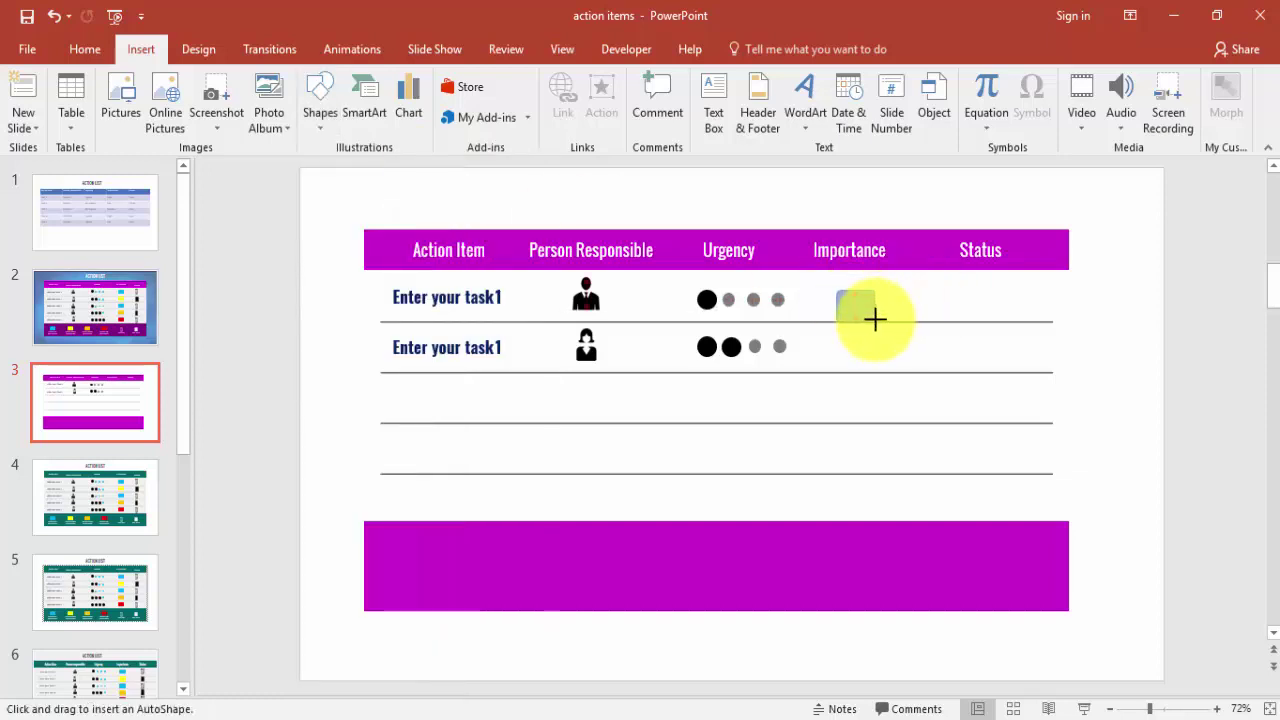
pyautogui.moveTo(879, 319); pyautogui.dragTo(861, 302)
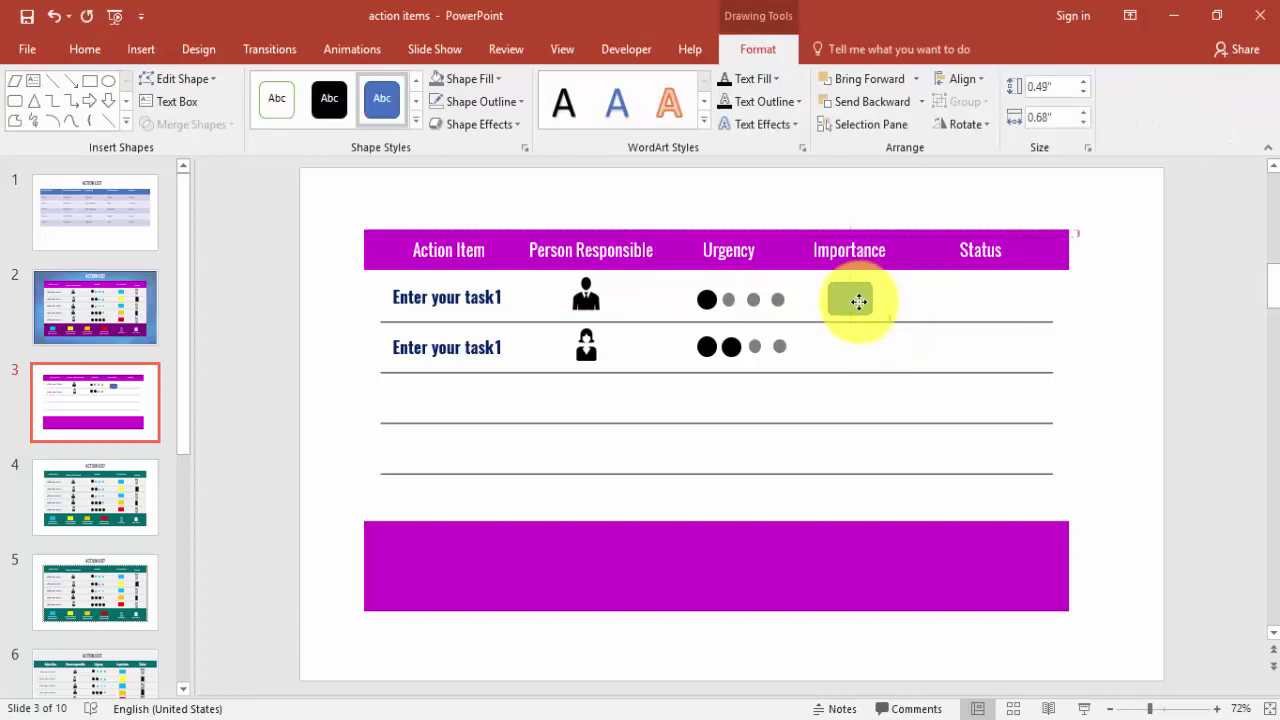
pyautogui.click(468, 102)
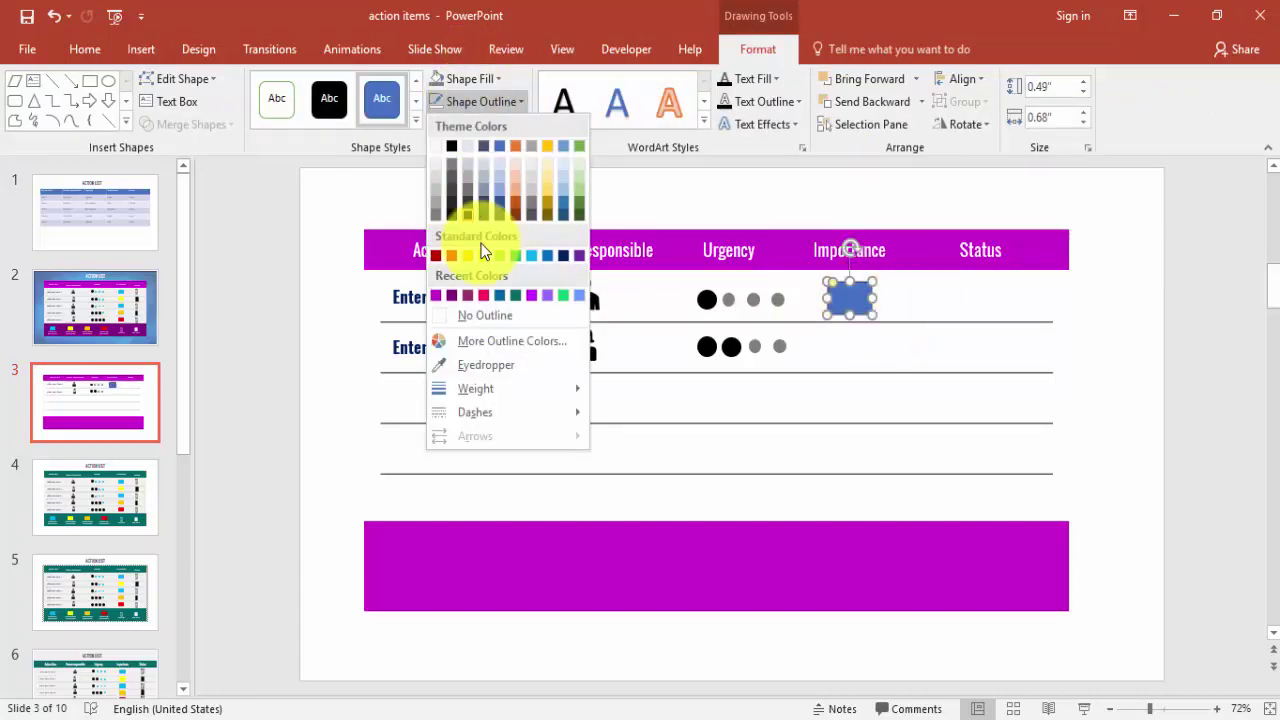
pyautogui.click(494, 316)
pyautogui.click(470, 79)
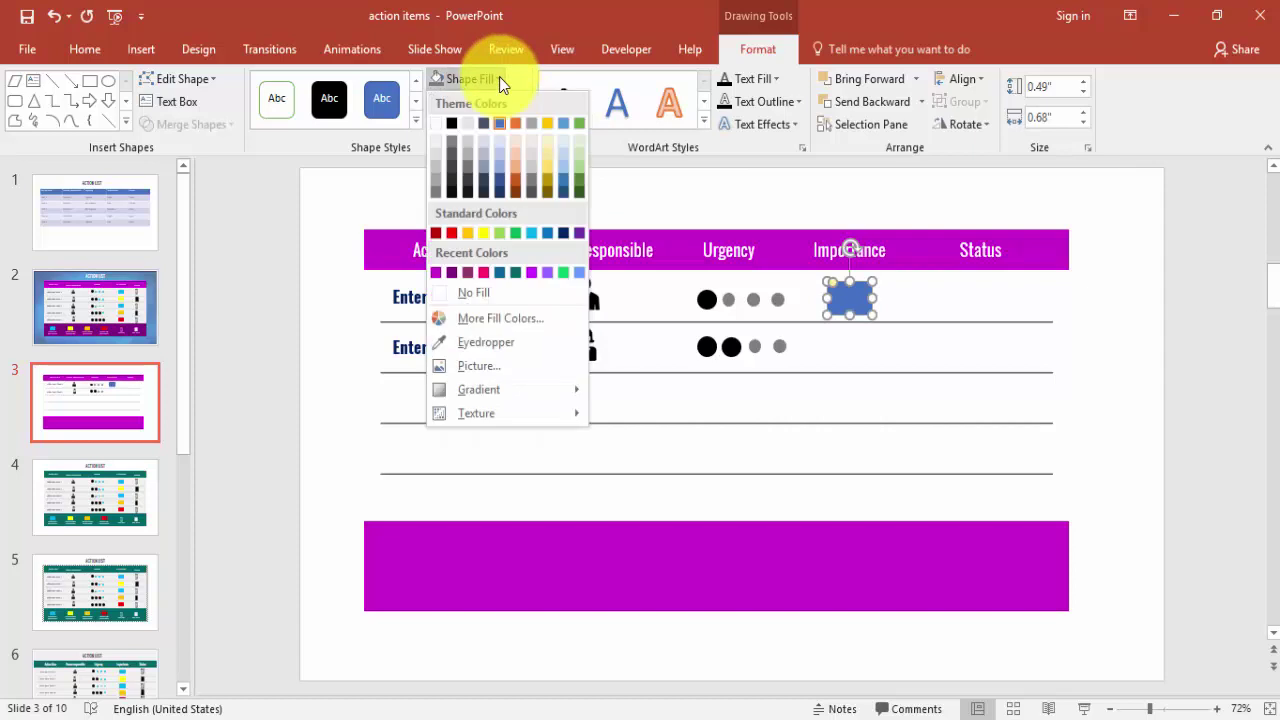
pyautogui.click(532, 238)
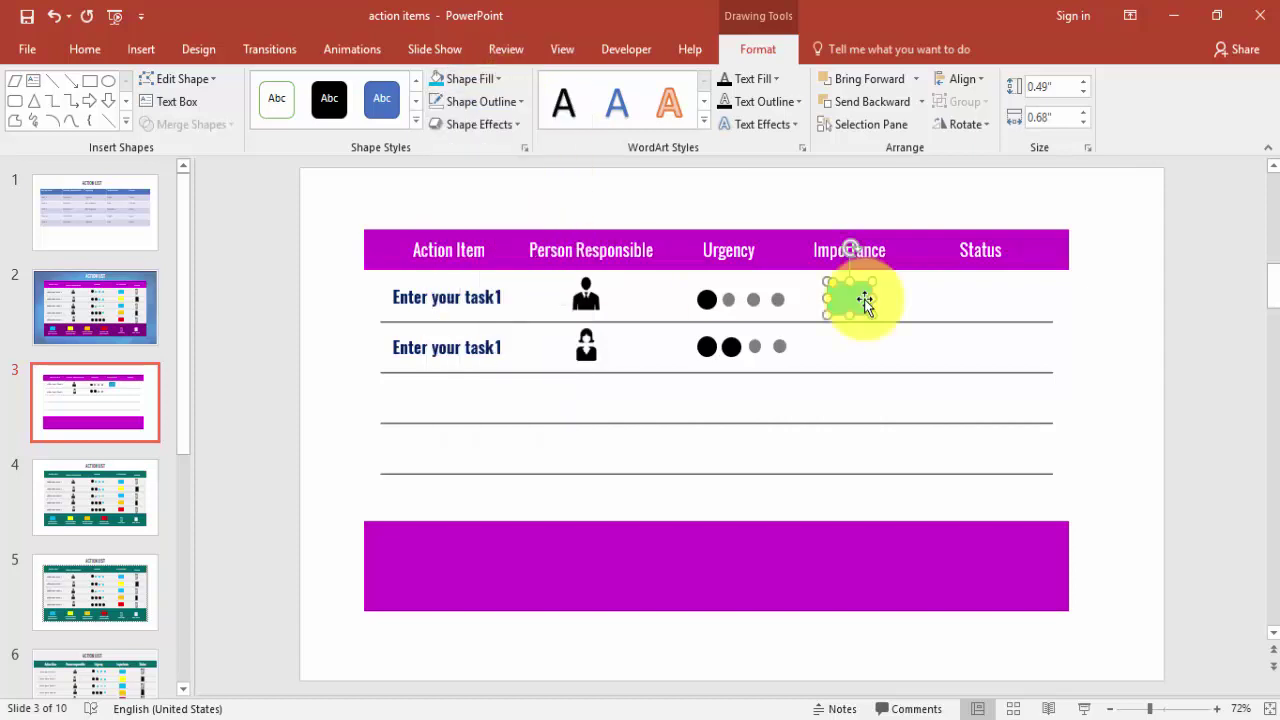
# - Copy the box into row 2's Importance cell and fill it red
pyautogui.moveTo(852, 298)
pyautogui.mouseDown()
pyautogui.moveTo(857, 337)
pyautogui.moveTo(845, 345)
pyautogui.mouseUp()
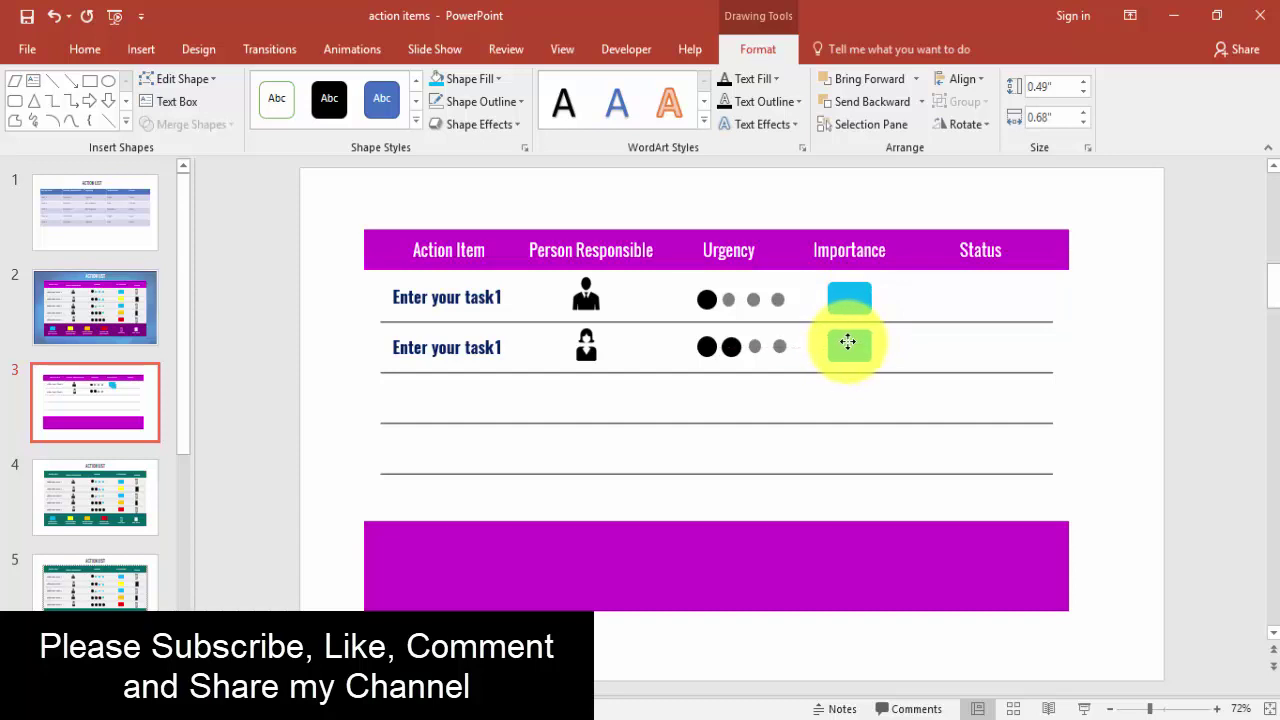
pyautogui.click(476, 80)
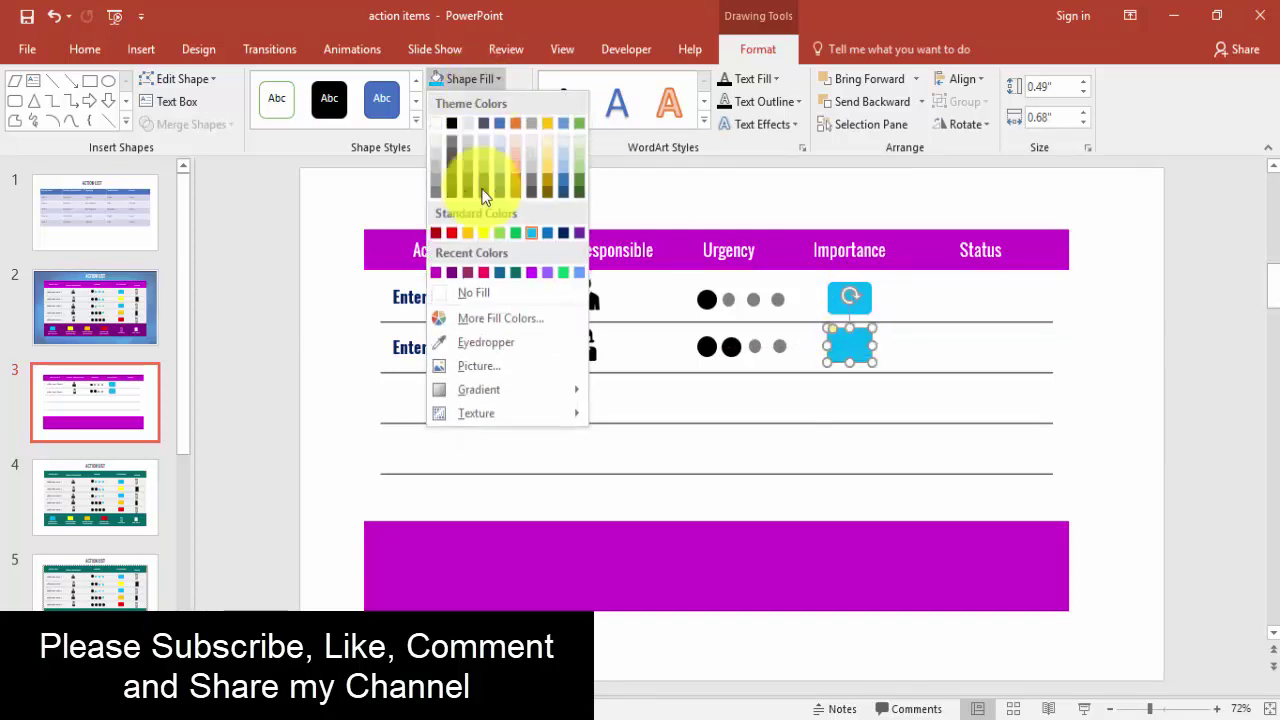
pyautogui.click(451, 232)
pyautogui.click(1095, 310)
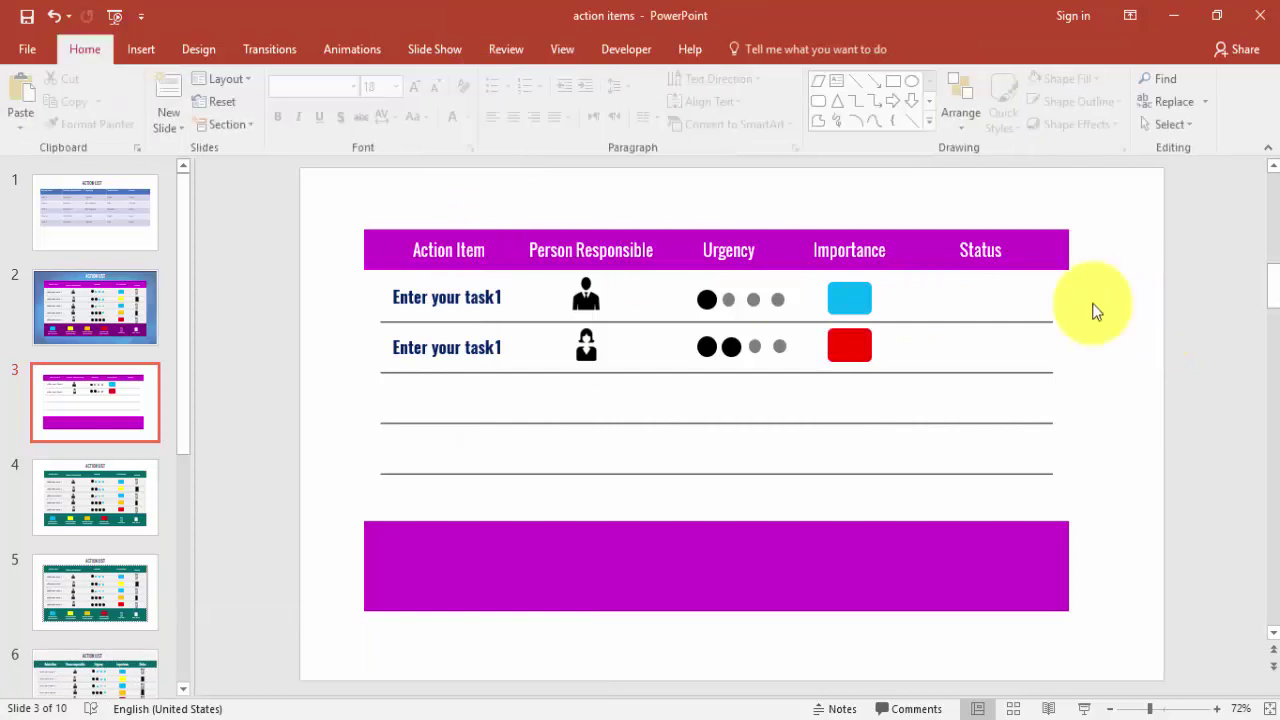
pyautogui.click(115, 295)
# - Paste slide 2's open and closed door icons into slide 3's Status column, rows 1 and 2
pyautogui.click(1028, 316)
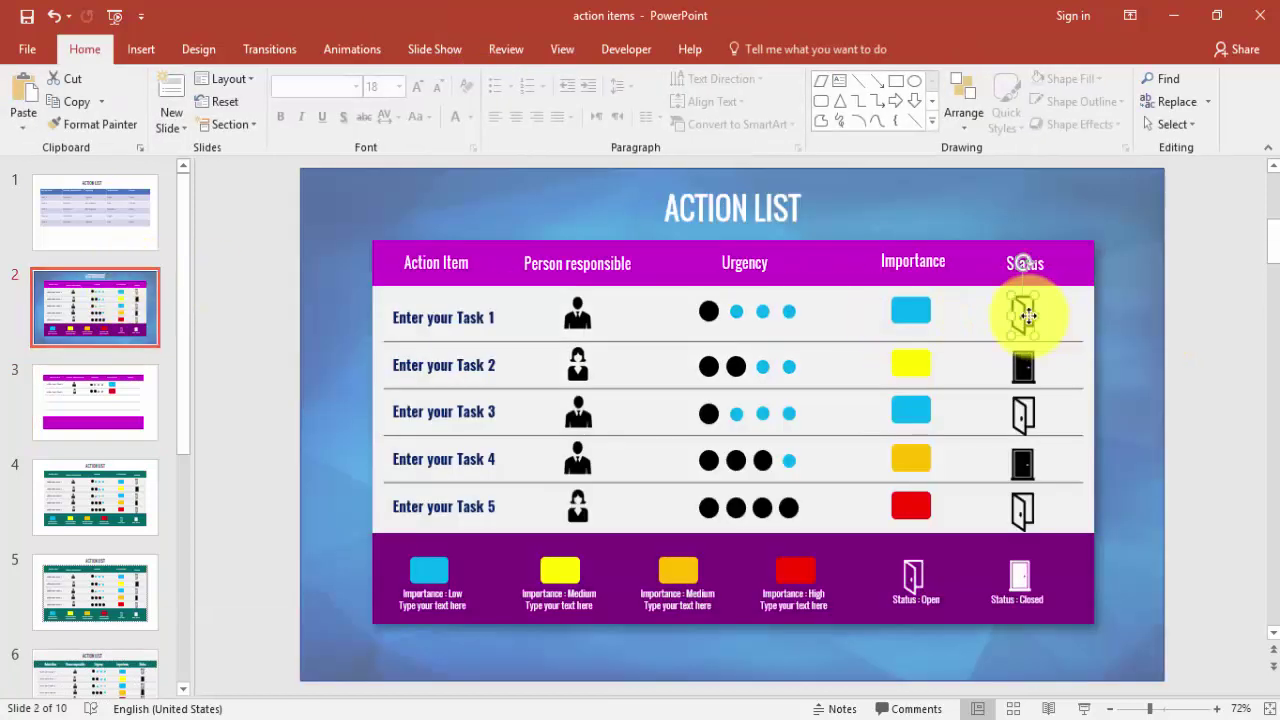
pyautogui.keyDown('shift'); pyautogui.click(1021, 362); pyautogui.keyUp('shift')
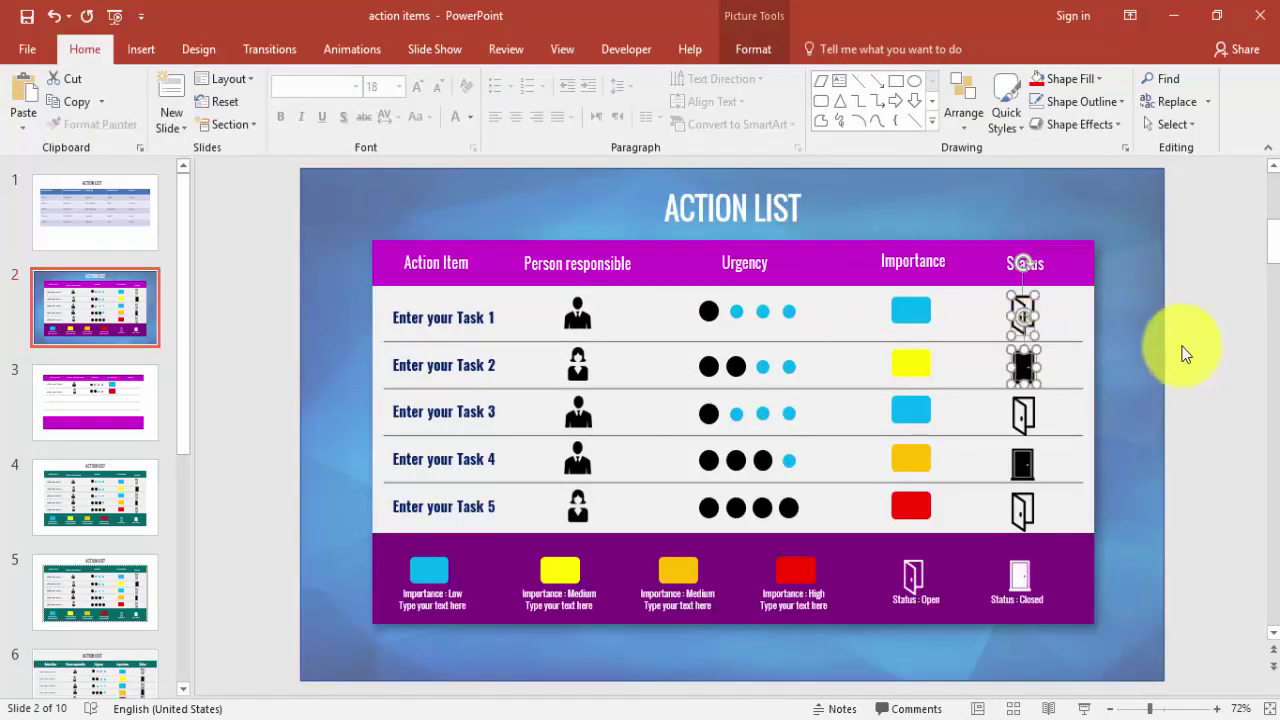
pyautogui.click(115, 385)
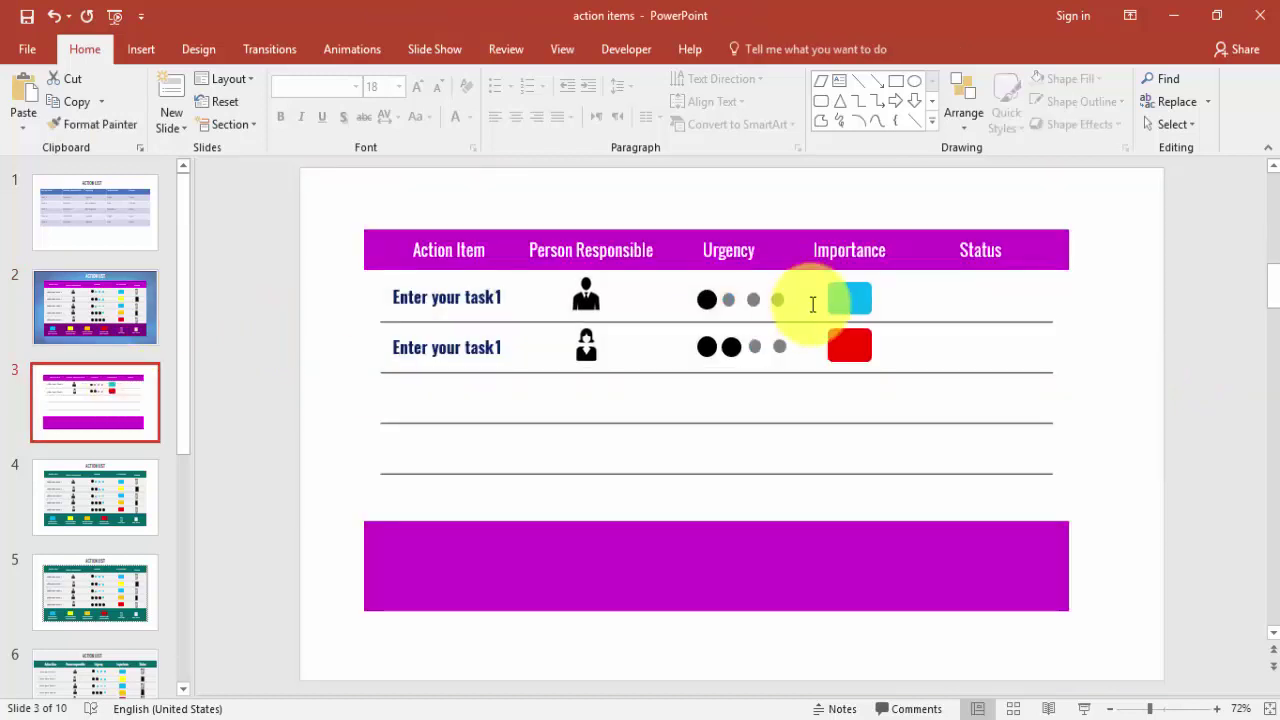
pyautogui.hotkey('ctrl', 'v')
pyautogui.moveTo(1023, 306); pyautogui.dragTo(981, 288)
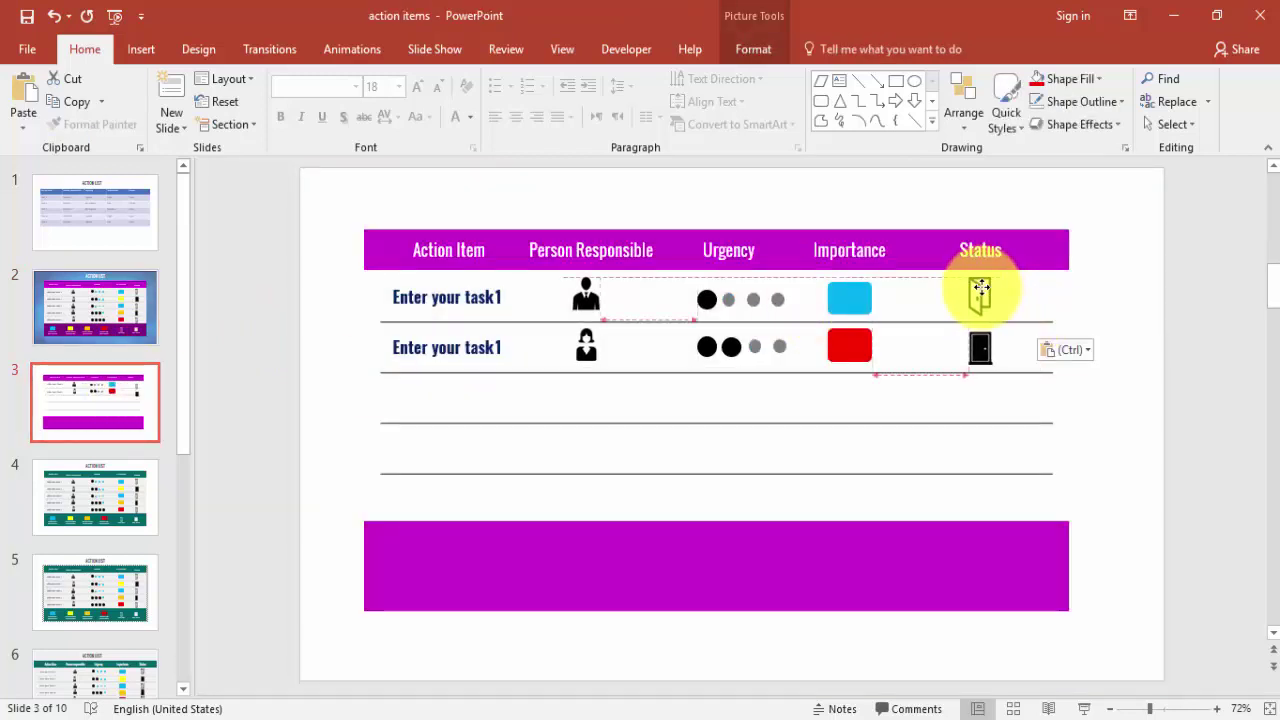
pyautogui.click(1132, 294)
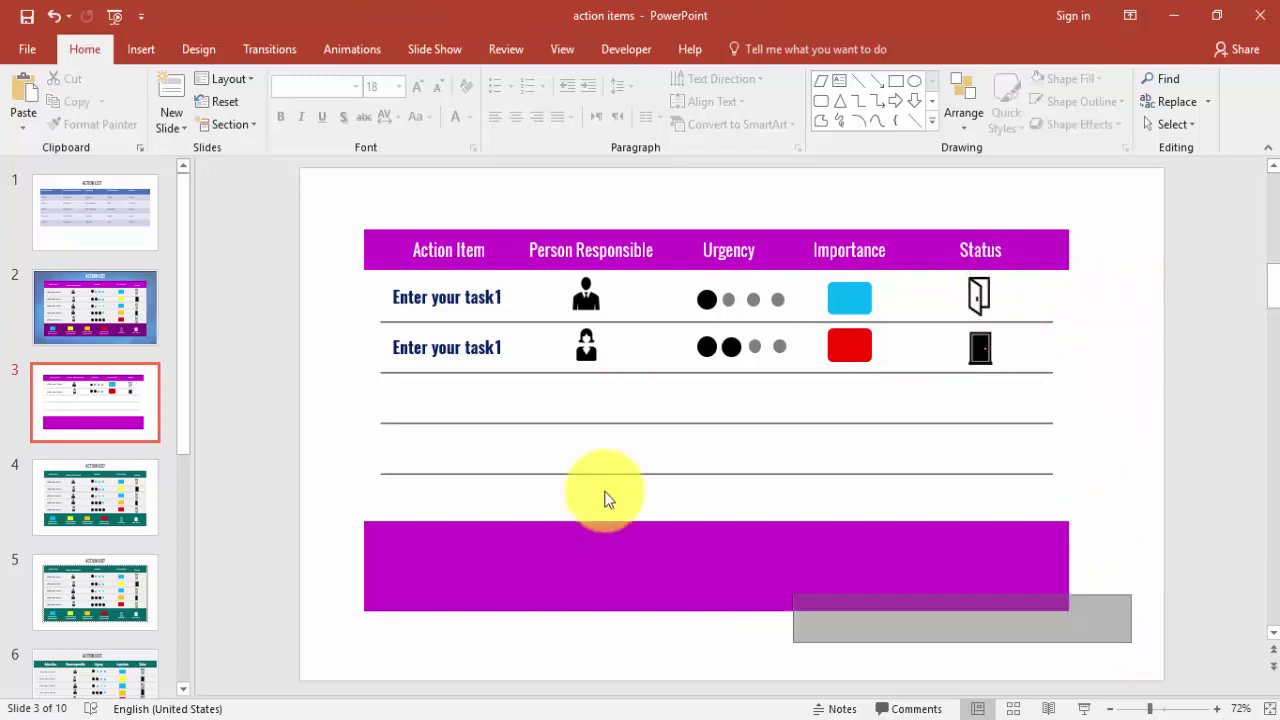
# - Nudge all table shapes down slightly and fill rows 3–5 with their tasks and icons
pyautogui.moveTo(605, 500); pyautogui.dragTo(292, 200)
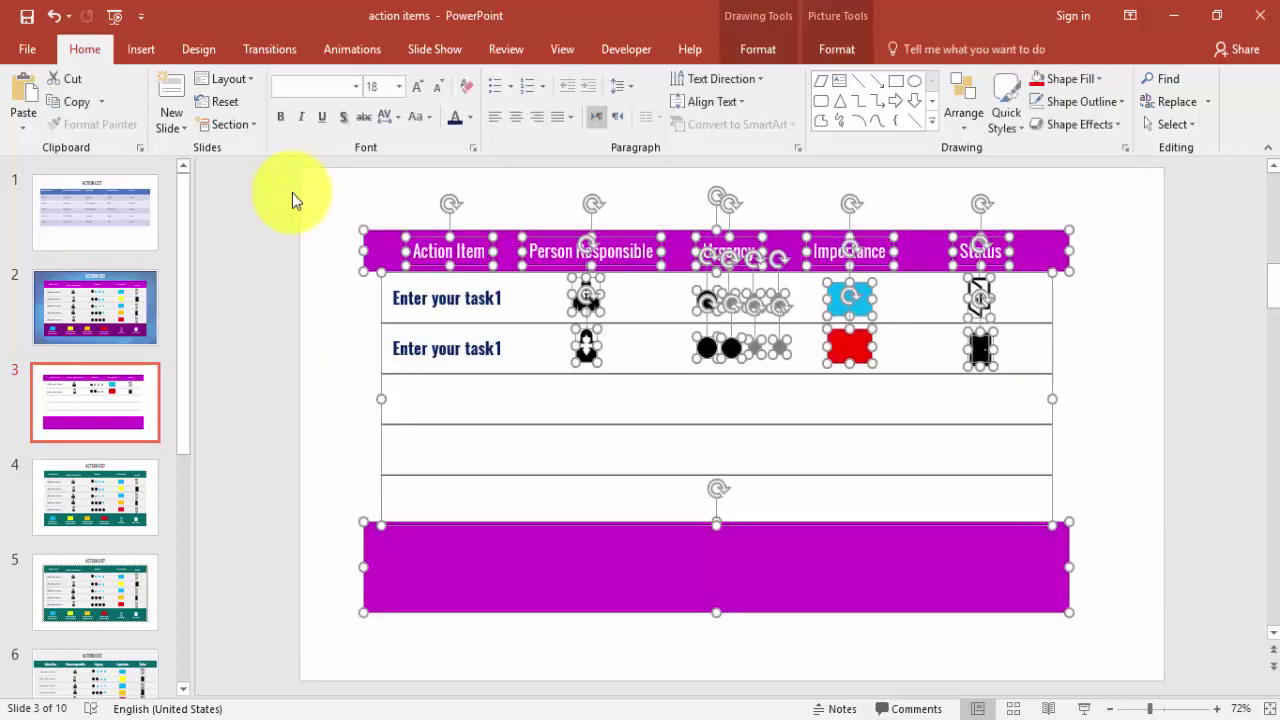
pyautogui.press('Down')
pyautogui.press('Down')
pyautogui.press('Down')
pyautogui.press('Down')
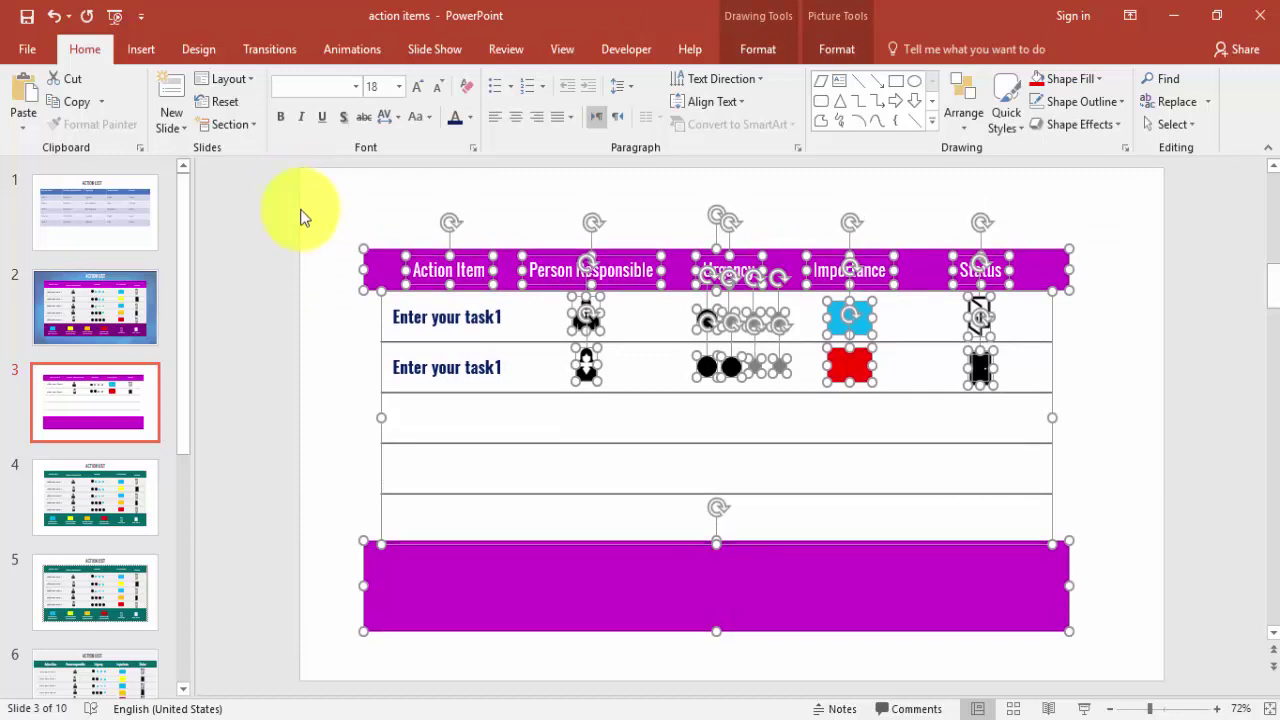
pyautogui.click(305, 218)
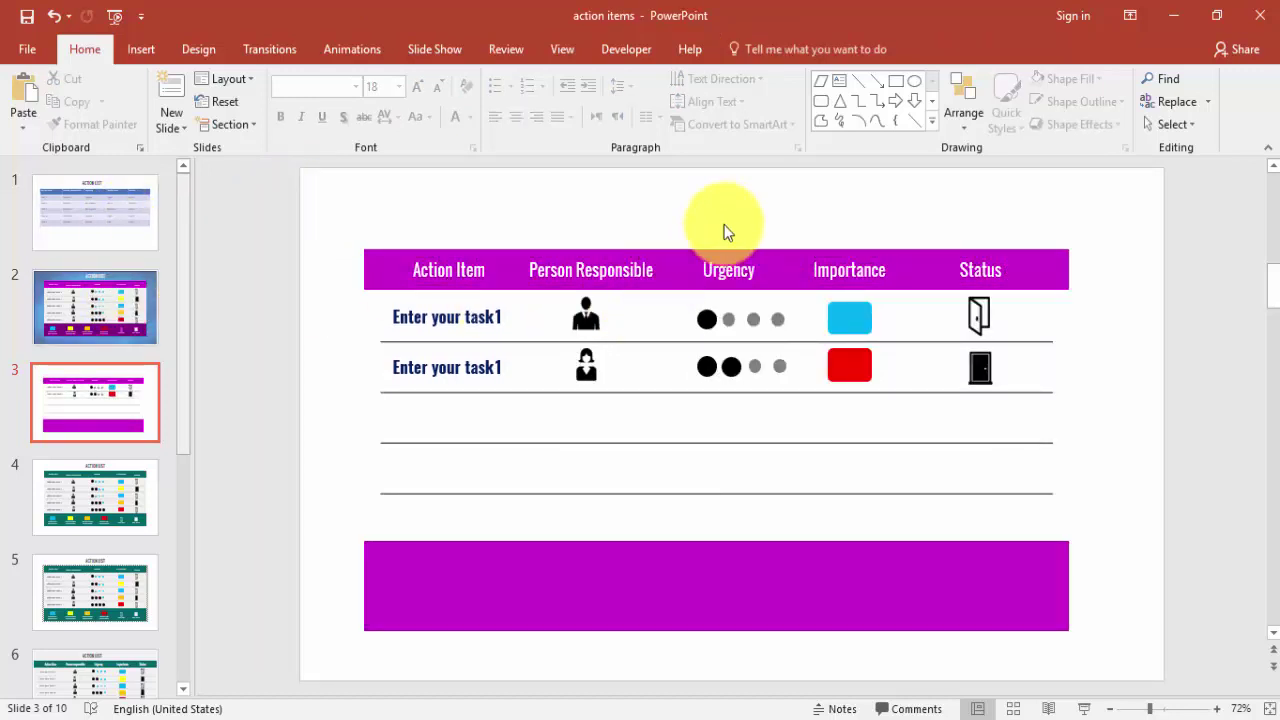
pyautogui.click(434, 412)
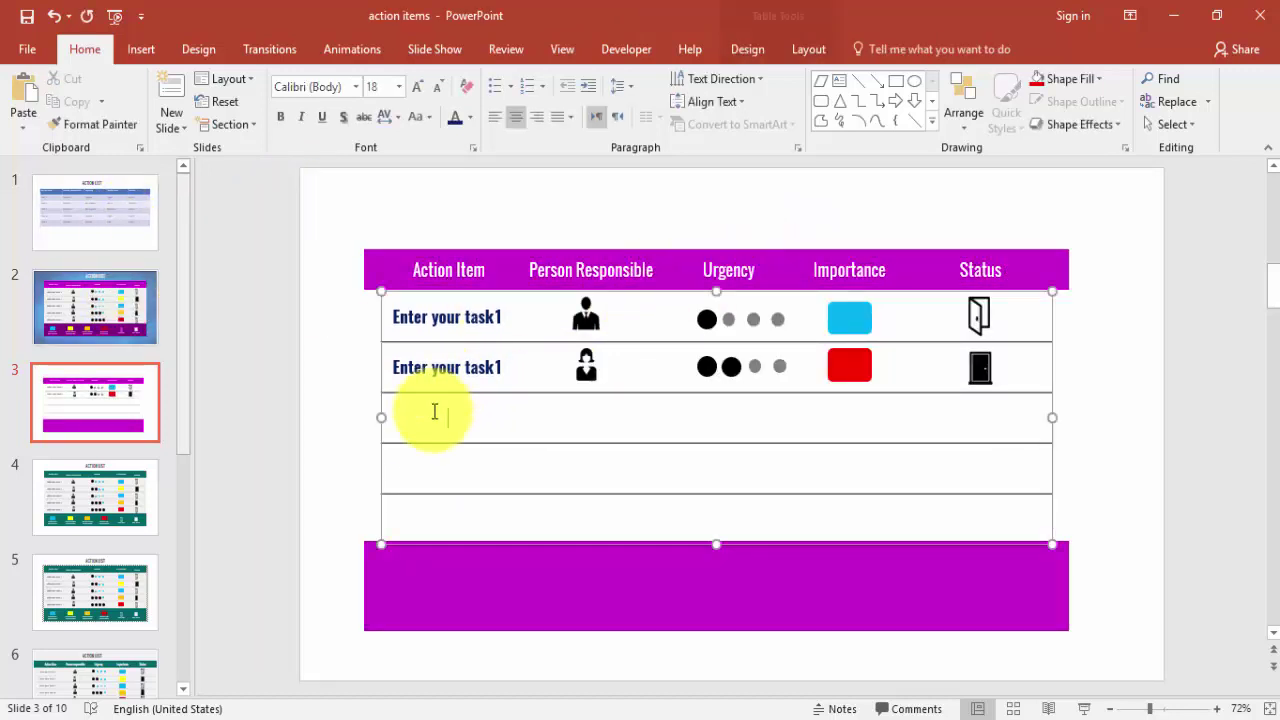
pyautogui.click(449, 518)
pyautogui.click(603, 415)
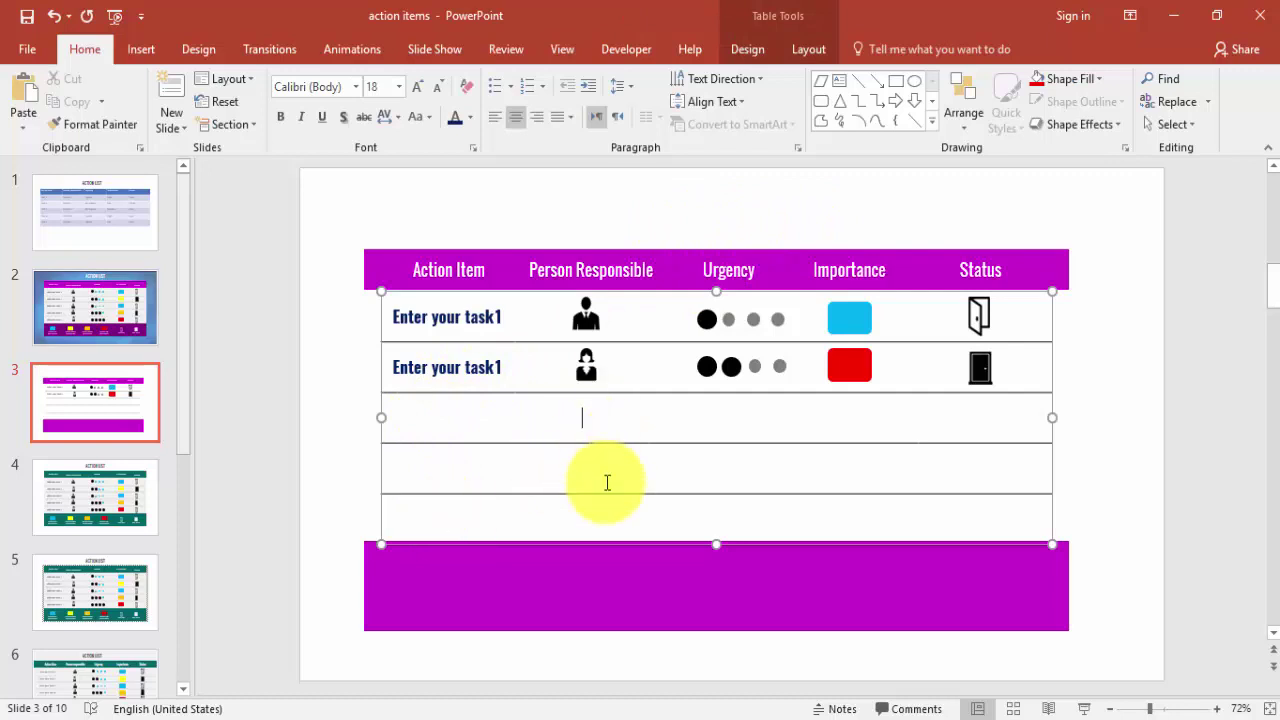
pyautogui.click(606, 512)
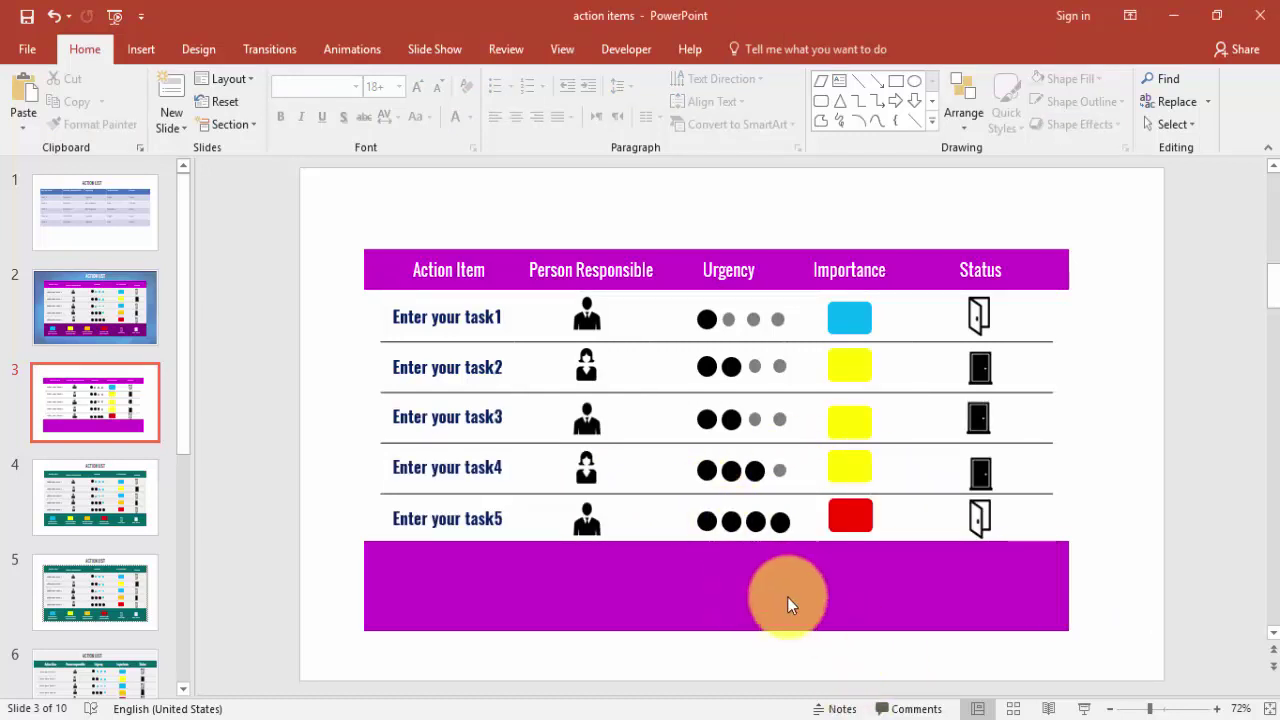
# - Align the urgency dots of rows 4 and 5 along their middles
pyautogui.moveTo(880, 650); pyautogui.dragTo(685, 455)
pyautogui.click(821, 634)
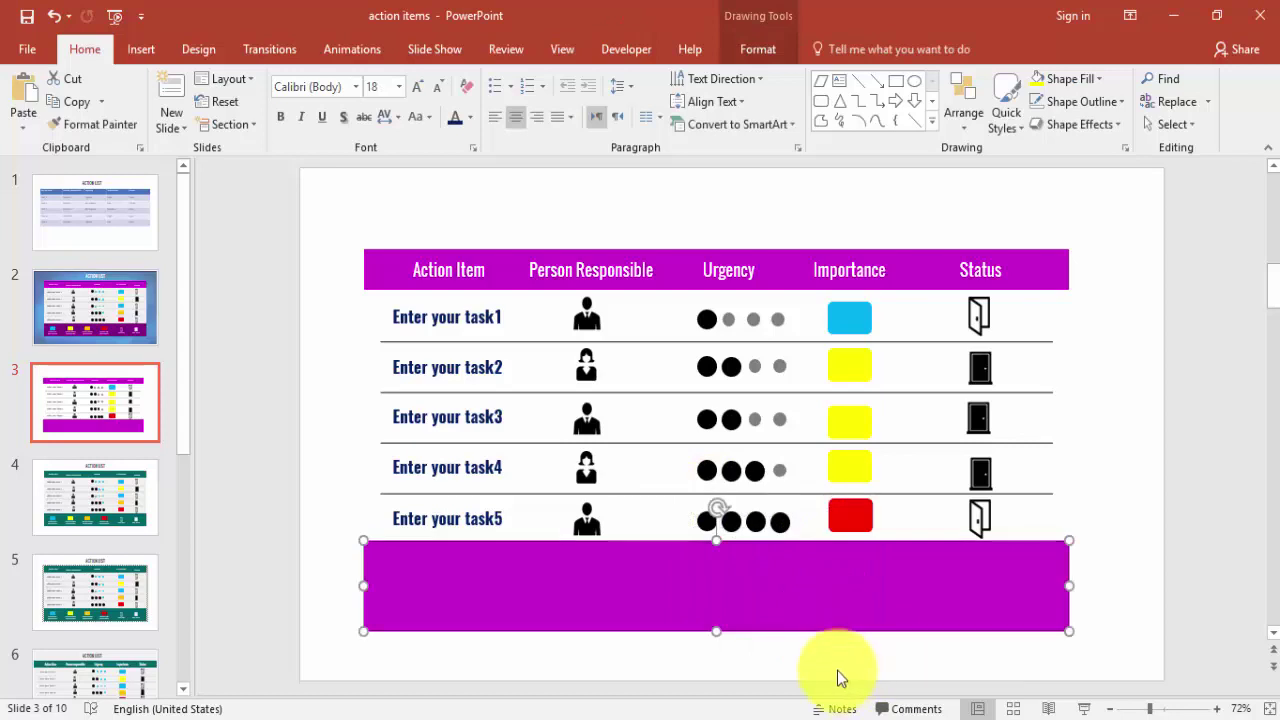
pyautogui.moveTo(838, 670); pyautogui.dragTo(671, 492)
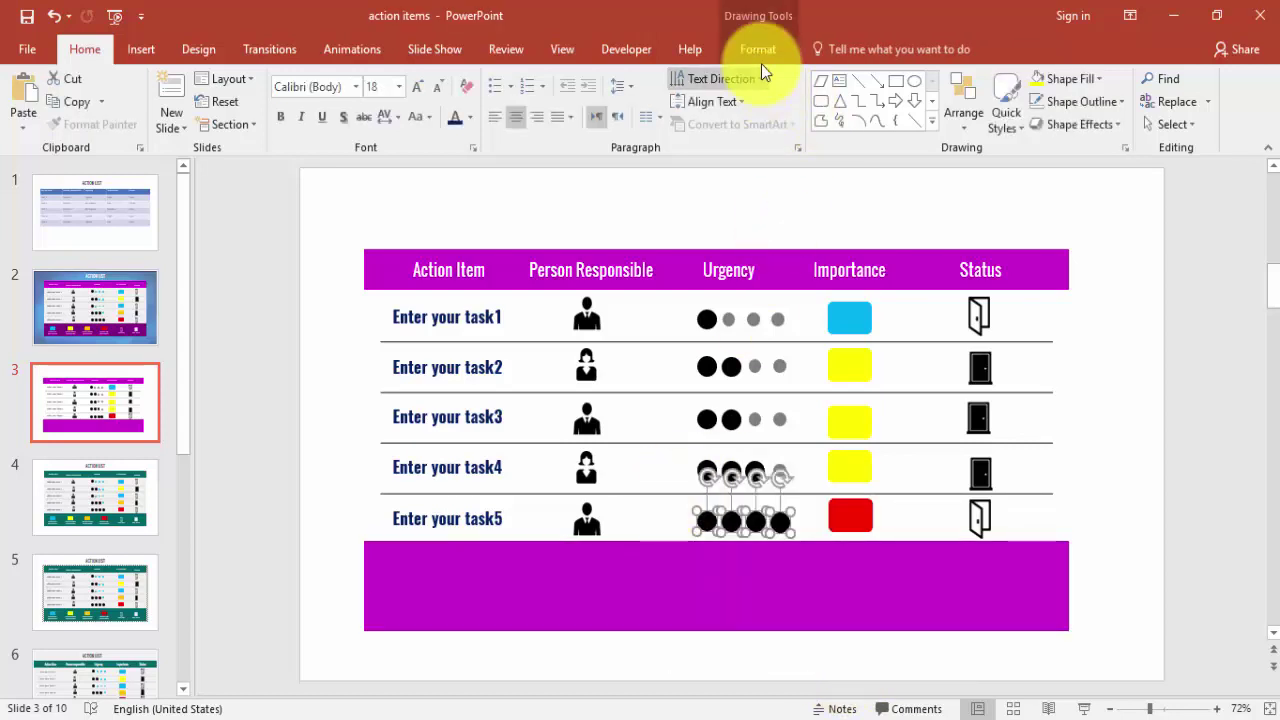
pyautogui.click(760, 56)
pyautogui.click(960, 79)
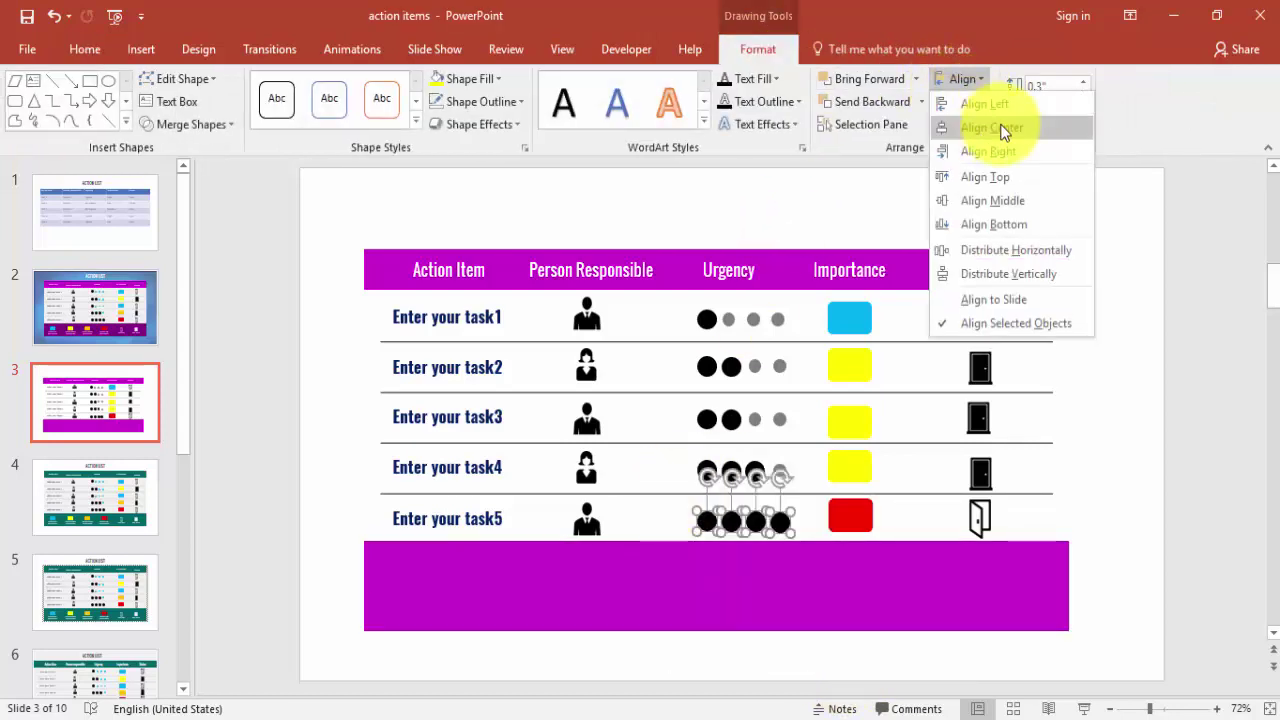
pyautogui.click(1012, 202)
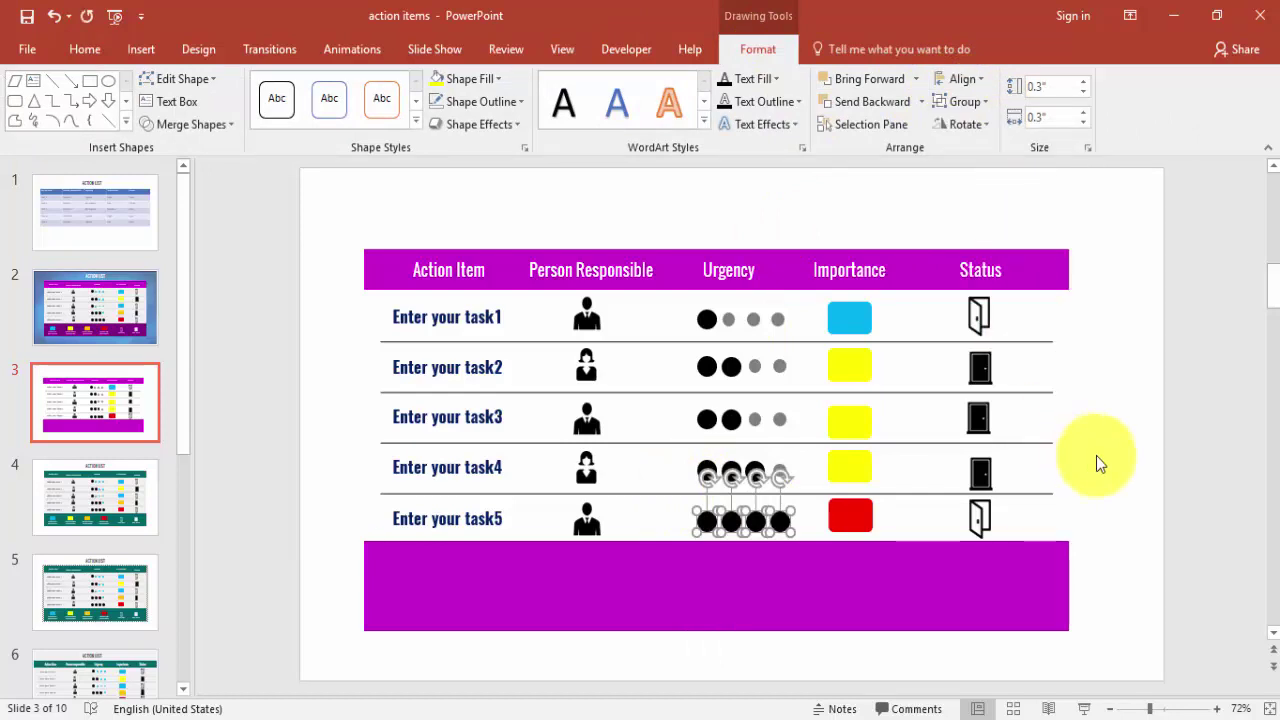
pyautogui.click(1170, 452)
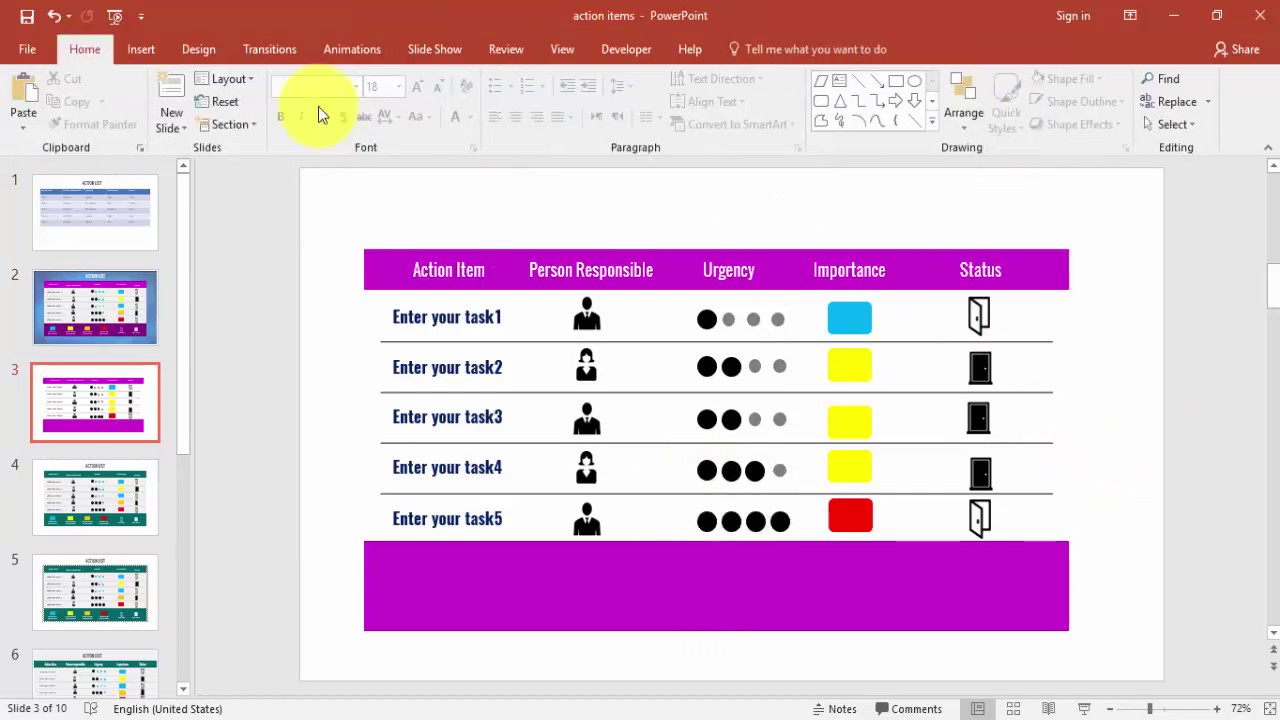
# - Add an 'Action Items' text box in Oswald 36, centred above the table
pyautogui.click(141, 50)
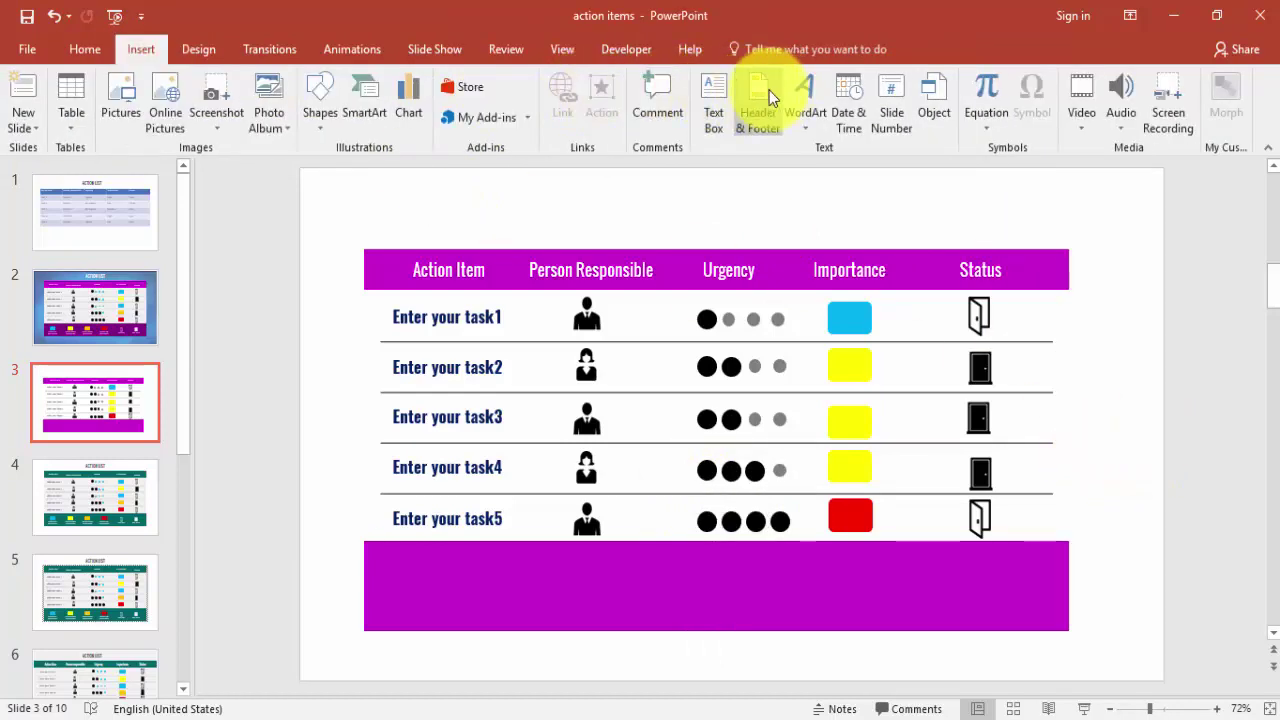
pyautogui.click(713, 90)
pyautogui.click(687, 201)
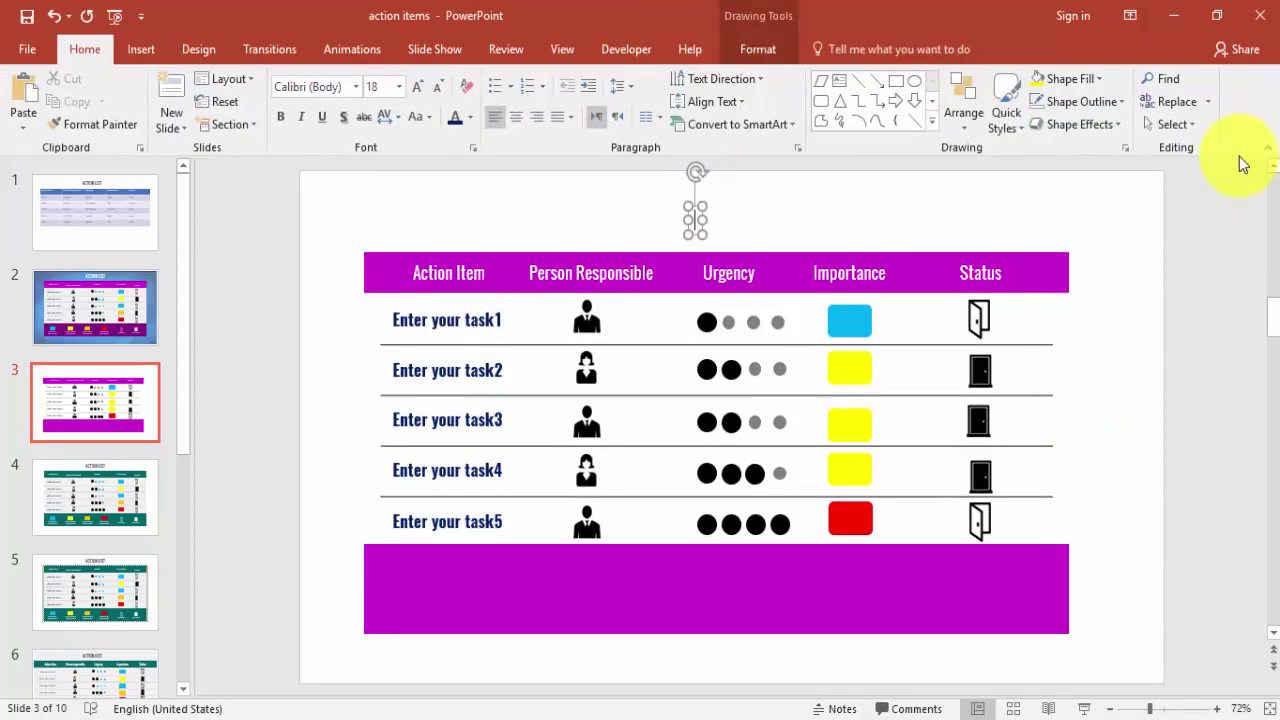
pyautogui.write('Ac')
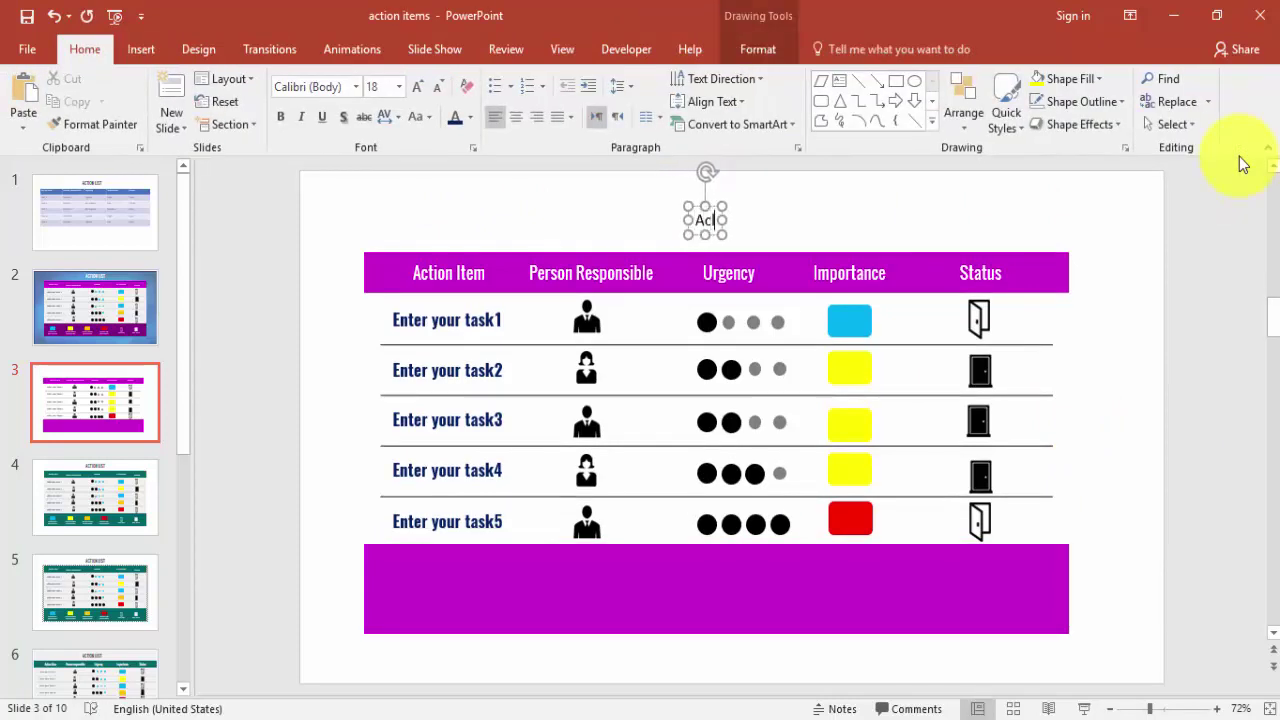
pyautogui.write('tion')
pyautogui.press('Delete')
pyautogui.press('Delete')
pyautogui.press('Delete')
pyautogui.press('Delete')
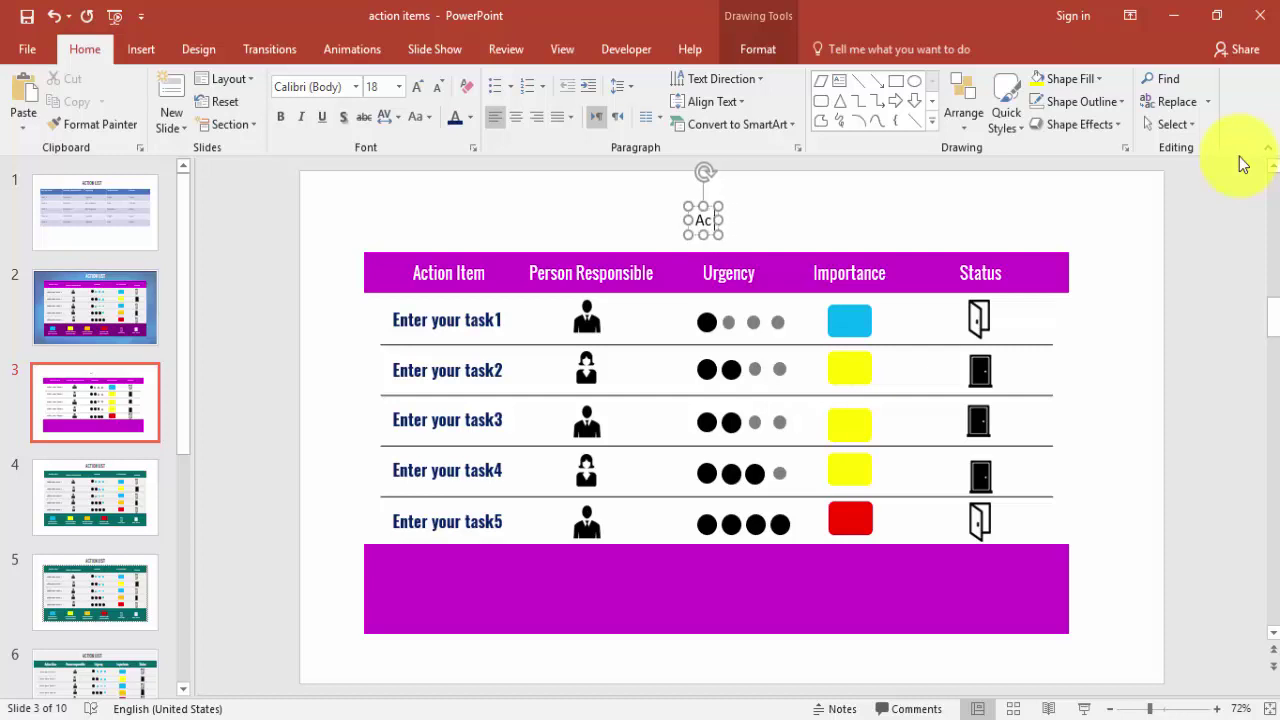
pyautogui.write('ion')
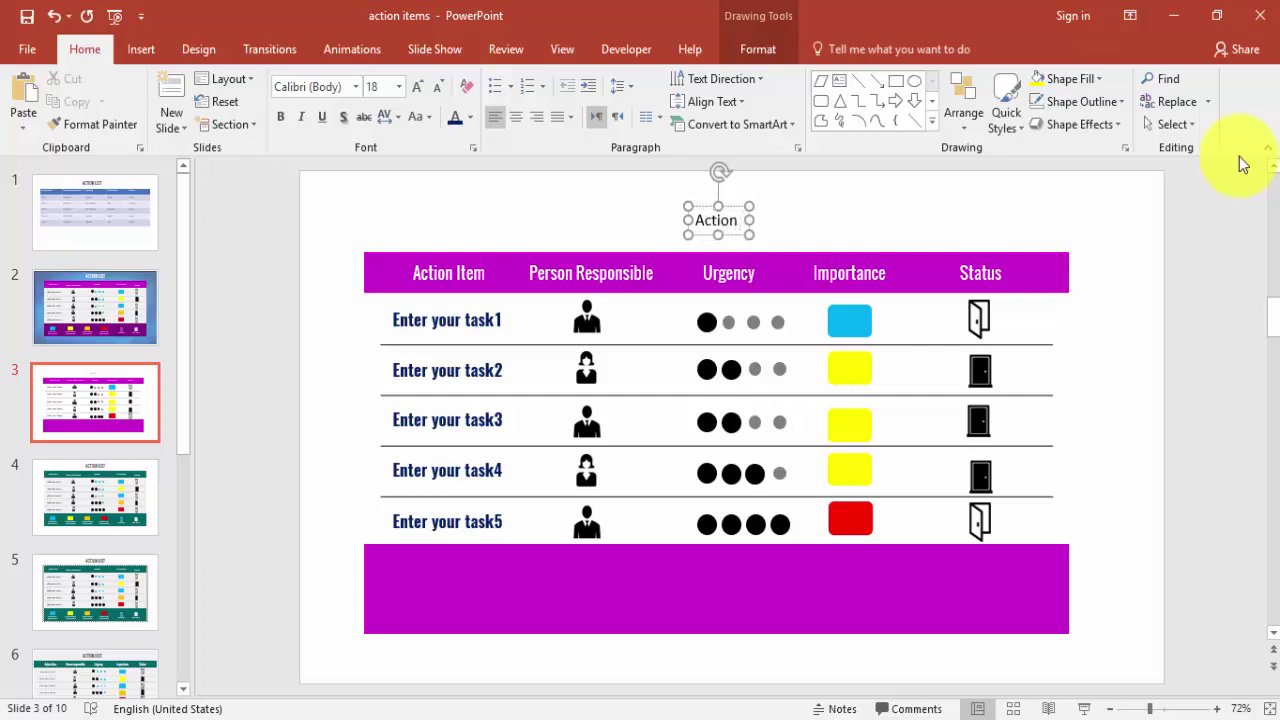
pyautogui.write(' Itesm')
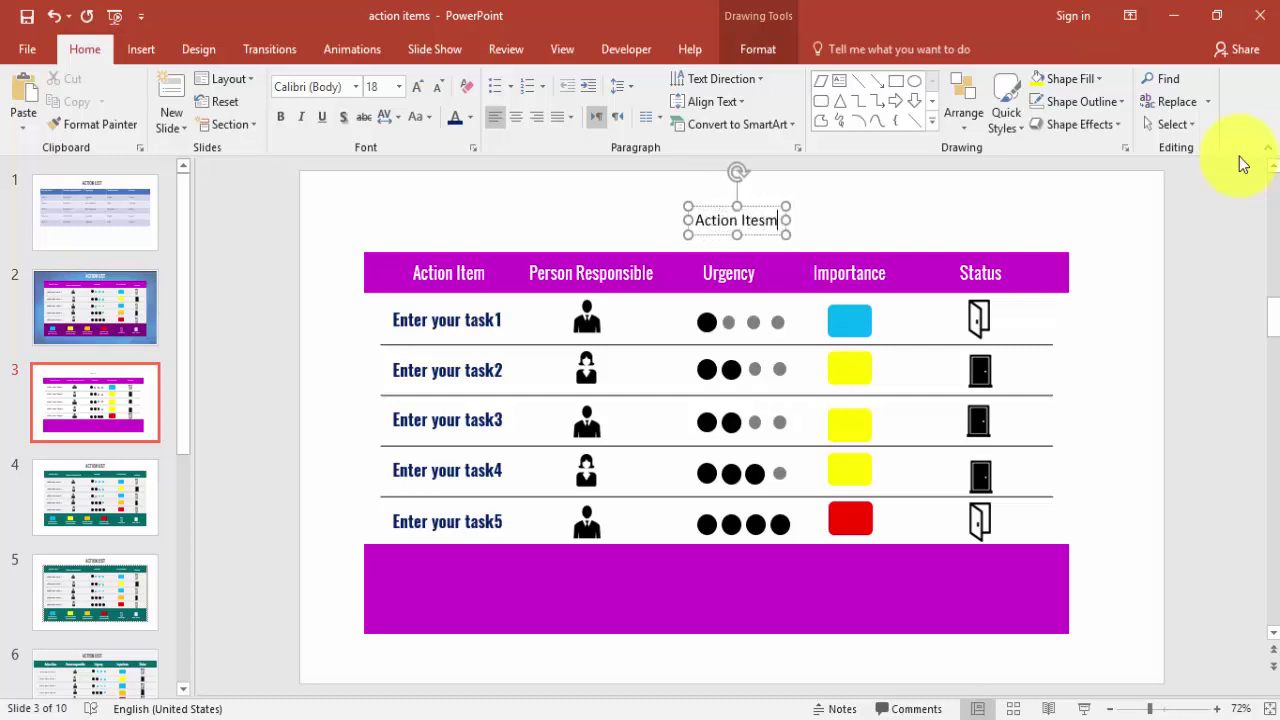
pyautogui.press('BackSpace')
pyautogui.press('BackSpace')
pyautogui.write('ms')
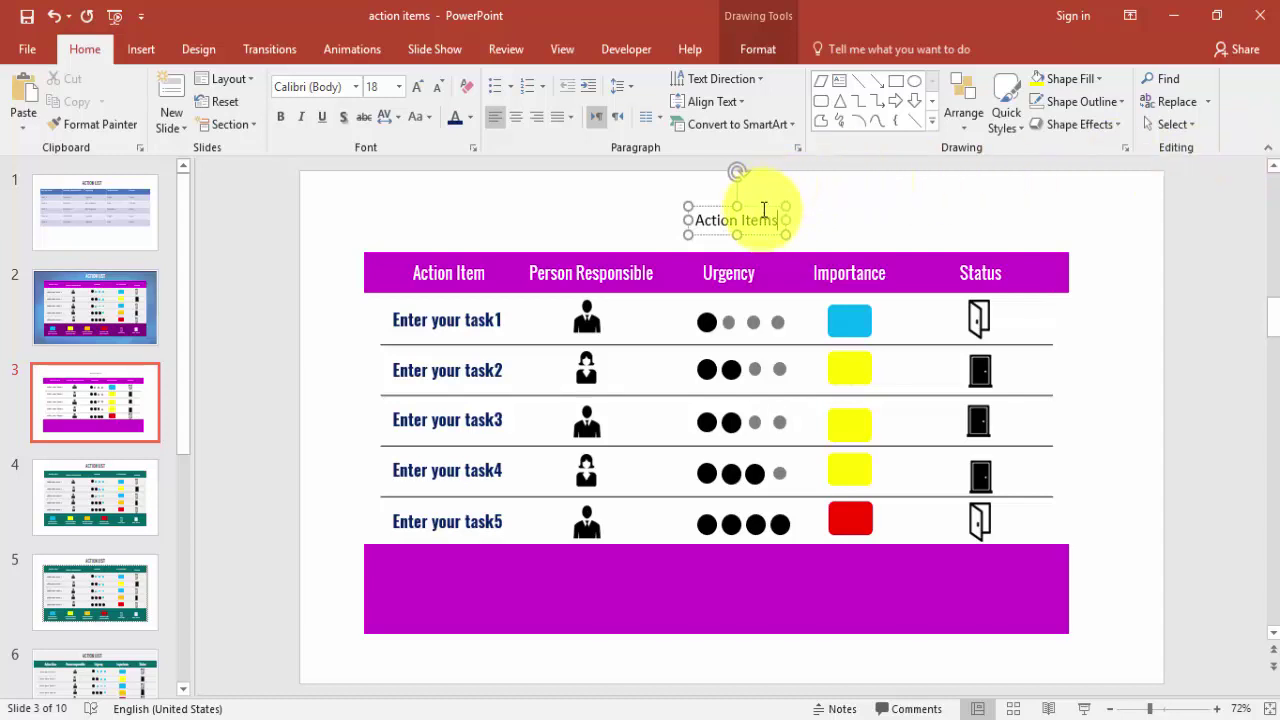
pyautogui.press('Escape')
pyautogui.click(358, 88)
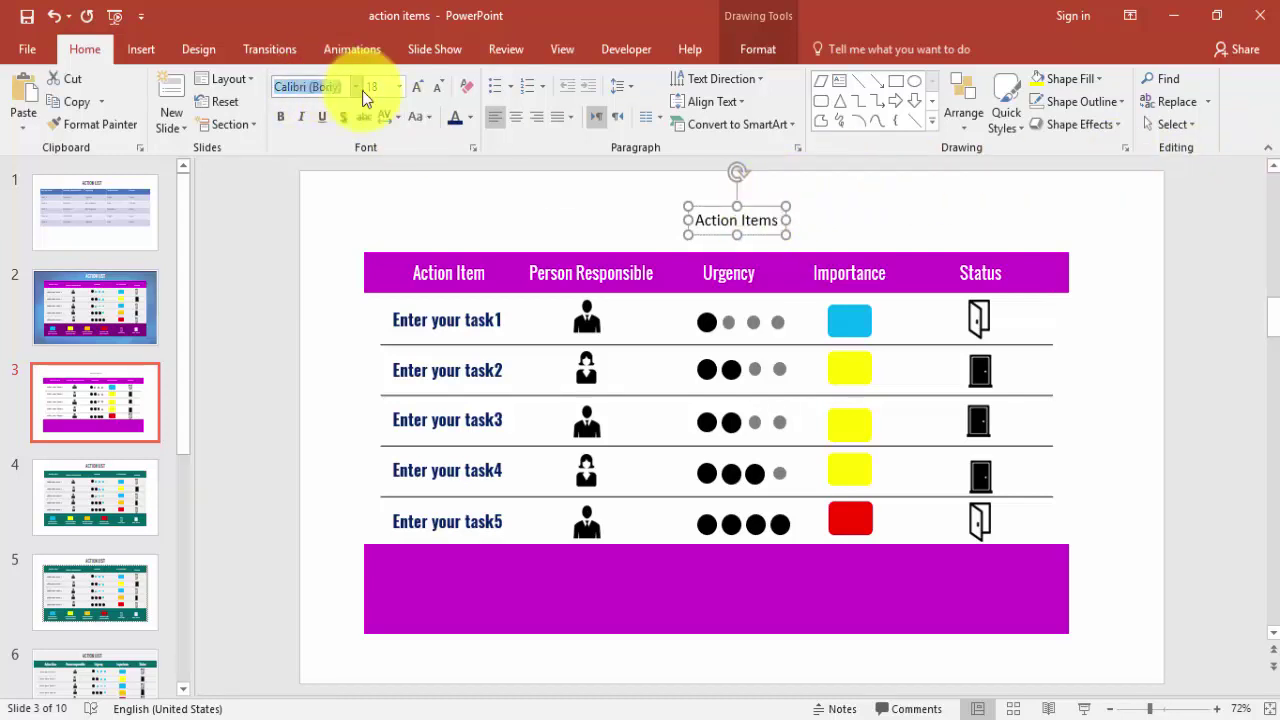
pyautogui.write('Osw')
pyautogui.press('Return')
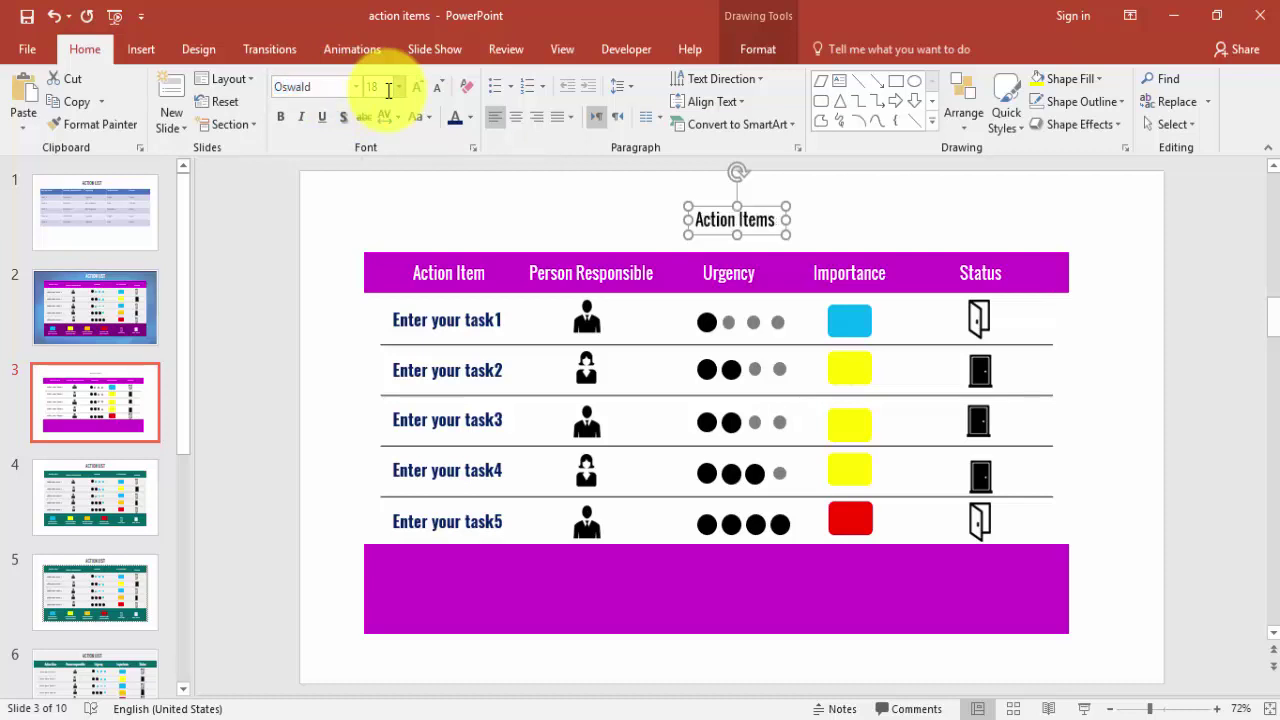
pyautogui.click(418, 87)
pyautogui.click(418, 87)
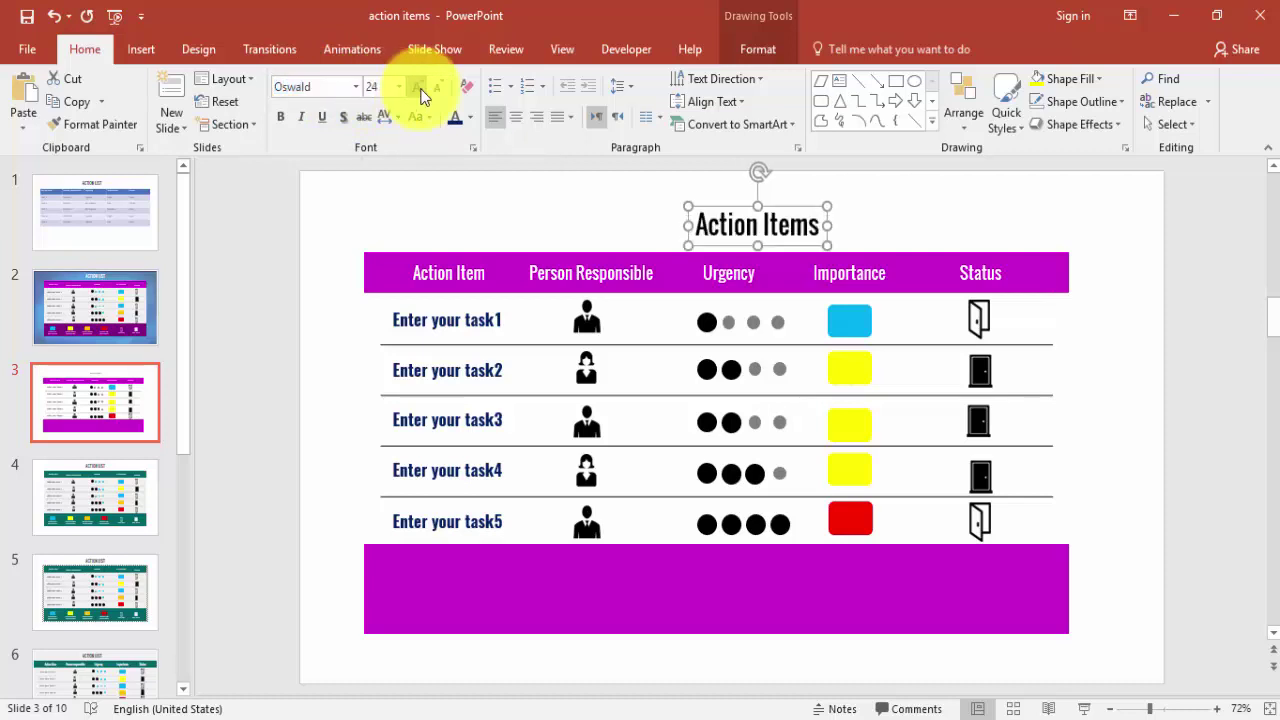
pyautogui.click(418, 87)
pyautogui.click(418, 87)
pyautogui.click(418, 87)
pyautogui.moveTo(808, 206)
pyautogui.mouseDown()
pyautogui.moveTo(732, 205)
pyautogui.moveTo(736, 193)
pyautogui.mouseUp()
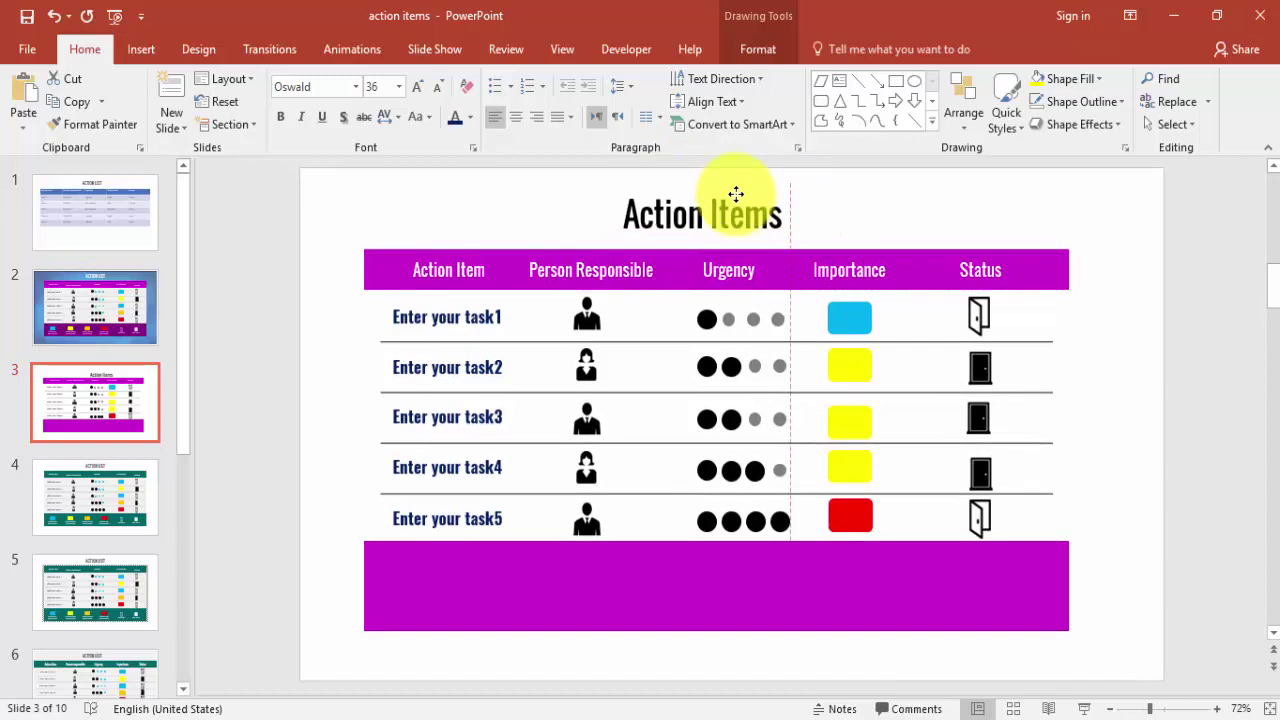
# - Cover the table with a light grey, outline-free rectangle and send it behind the table
pyautogui.click(1131, 297)
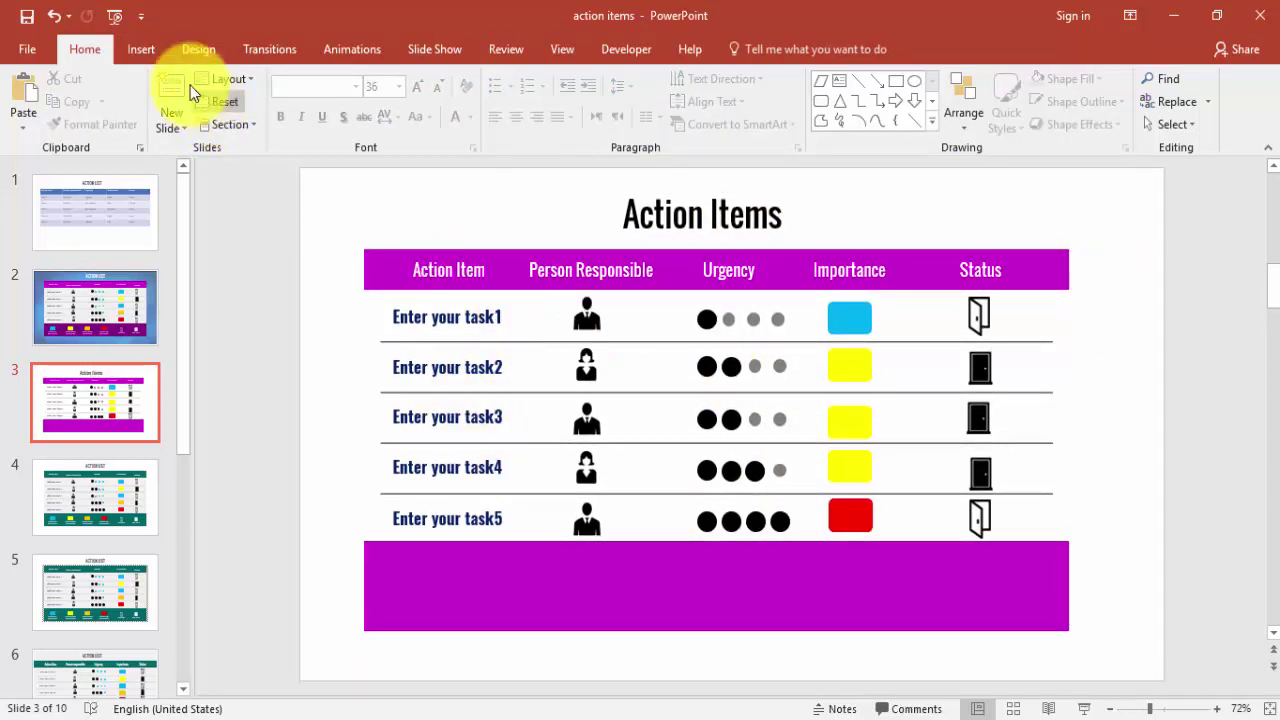
pyautogui.click(158, 55)
pyautogui.click(320, 112)
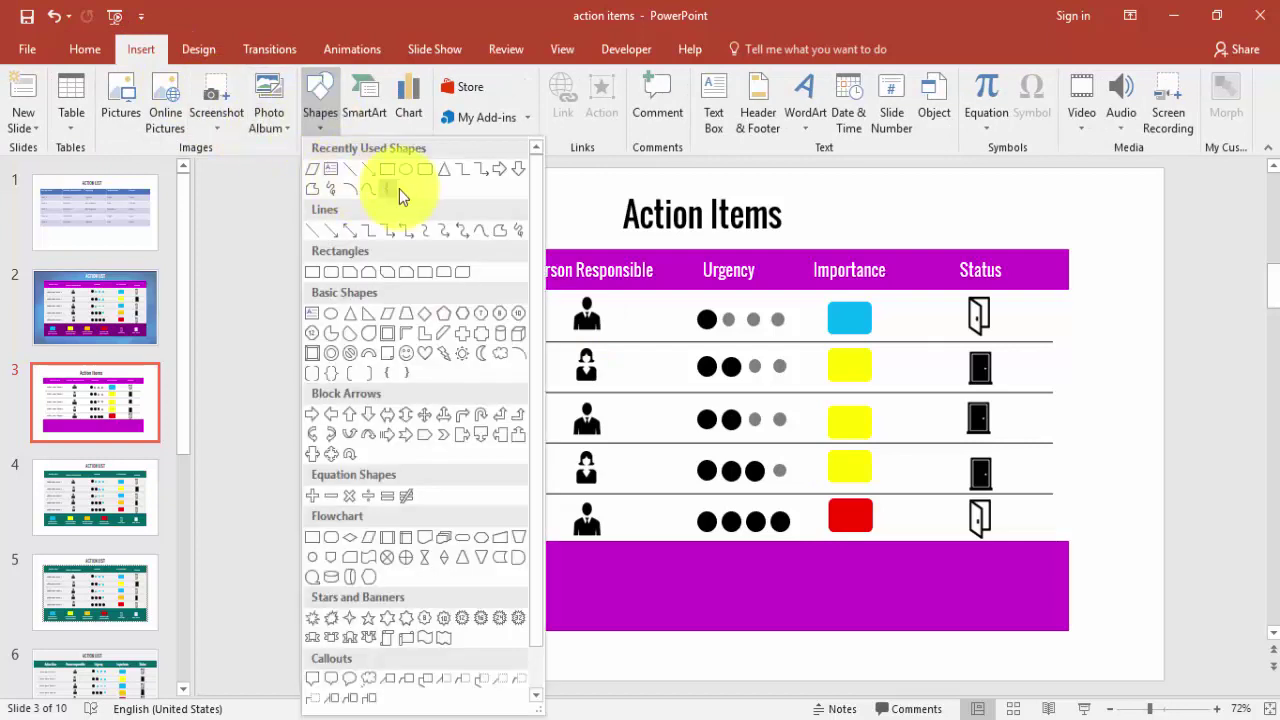
pyautogui.click(389, 176)
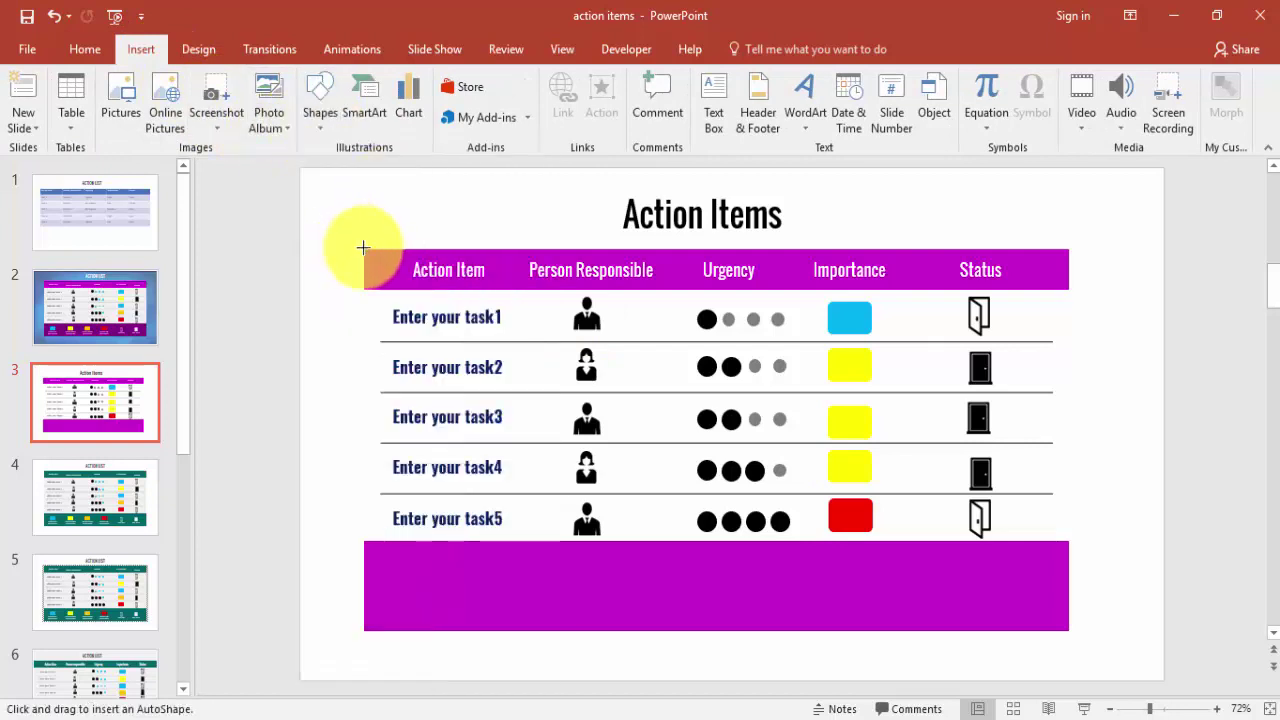
pyautogui.moveTo(363, 247); pyautogui.dragTo(1072, 630)
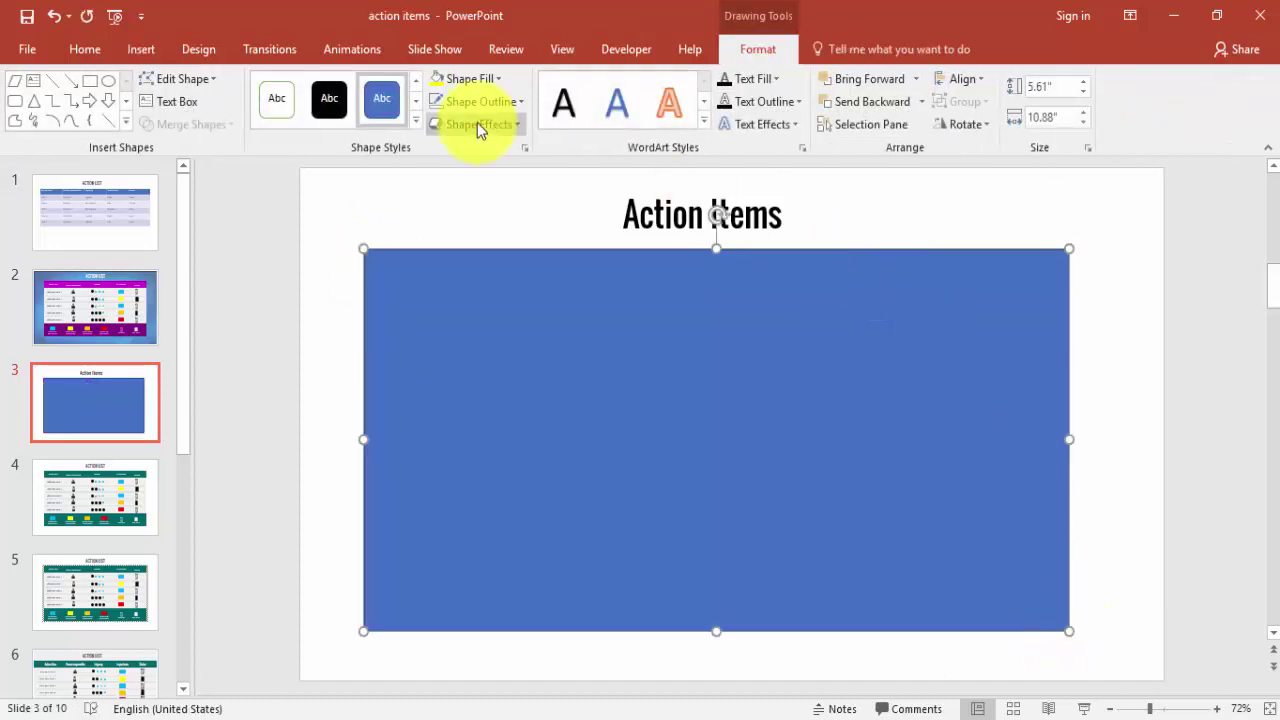
pyautogui.click(483, 104)
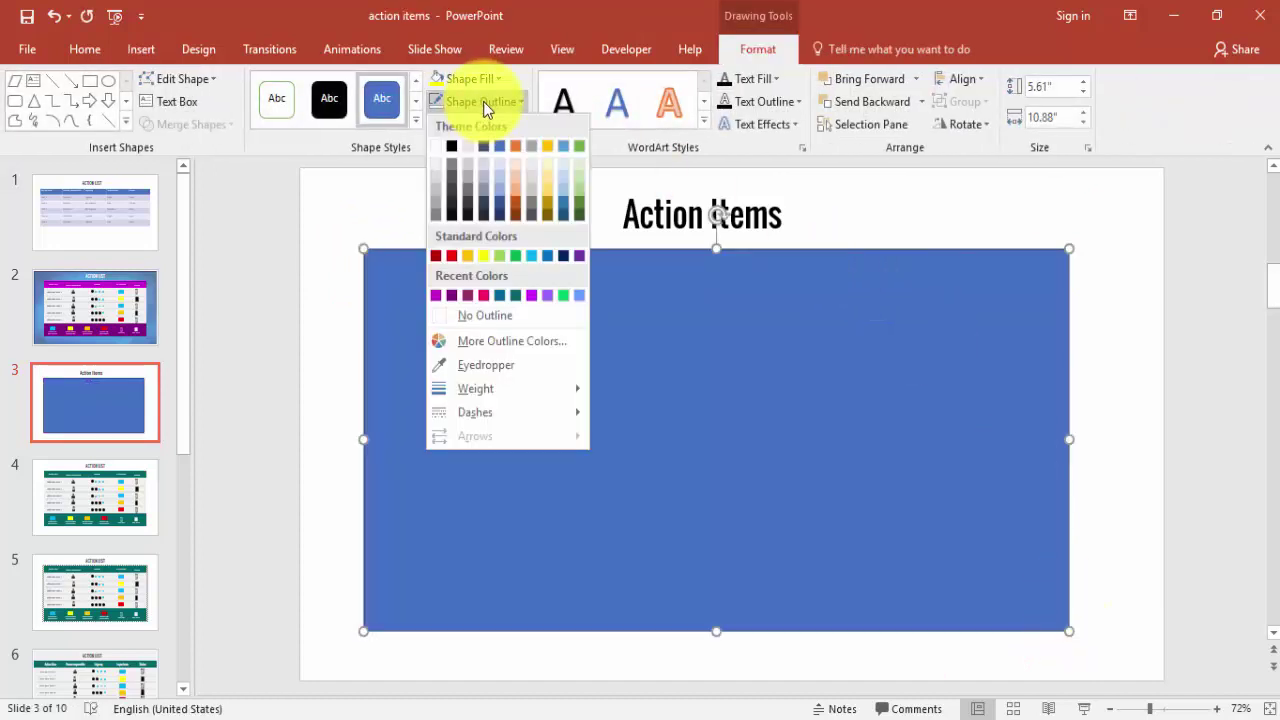
pyautogui.click(494, 315)
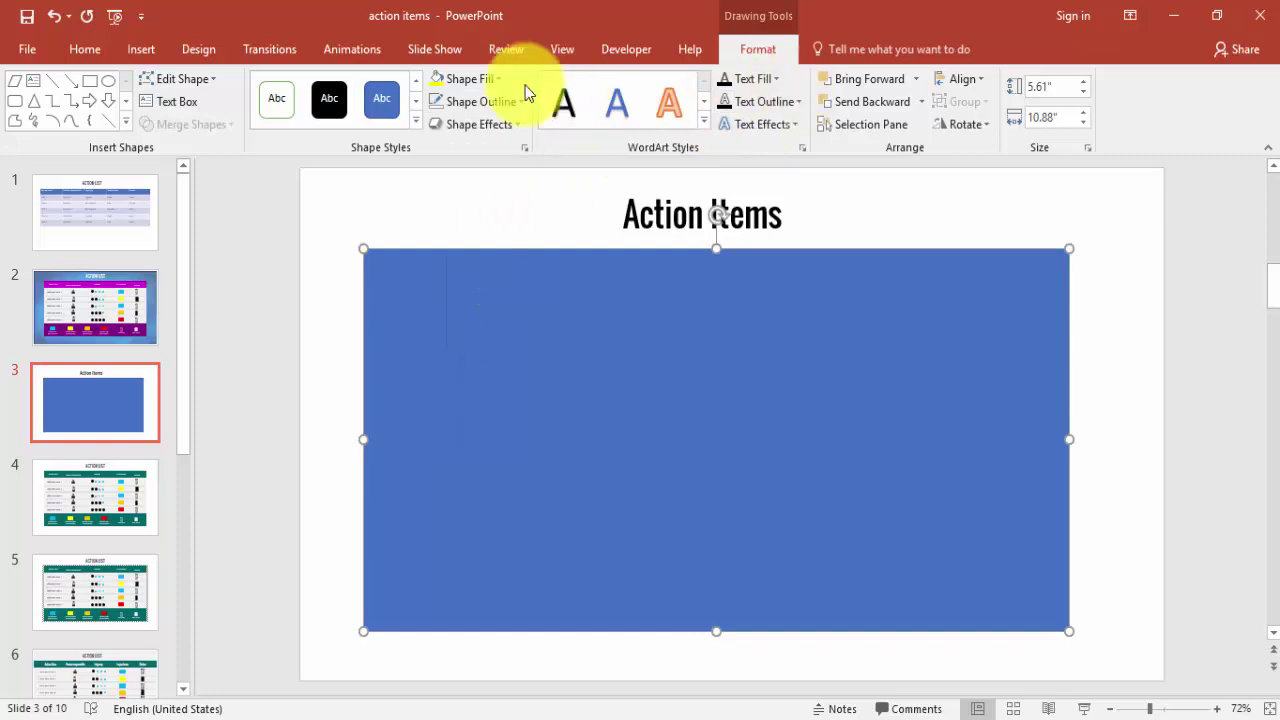
pyautogui.click(487, 83)
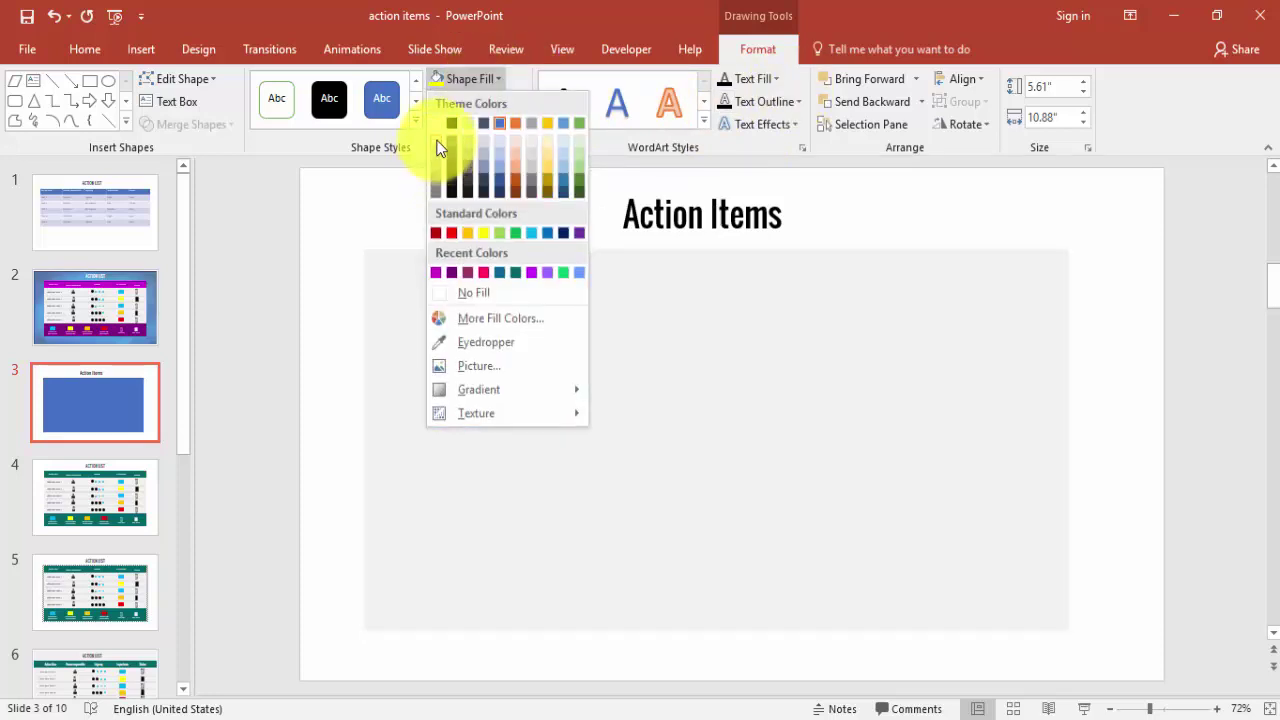
pyautogui.click(437, 148)
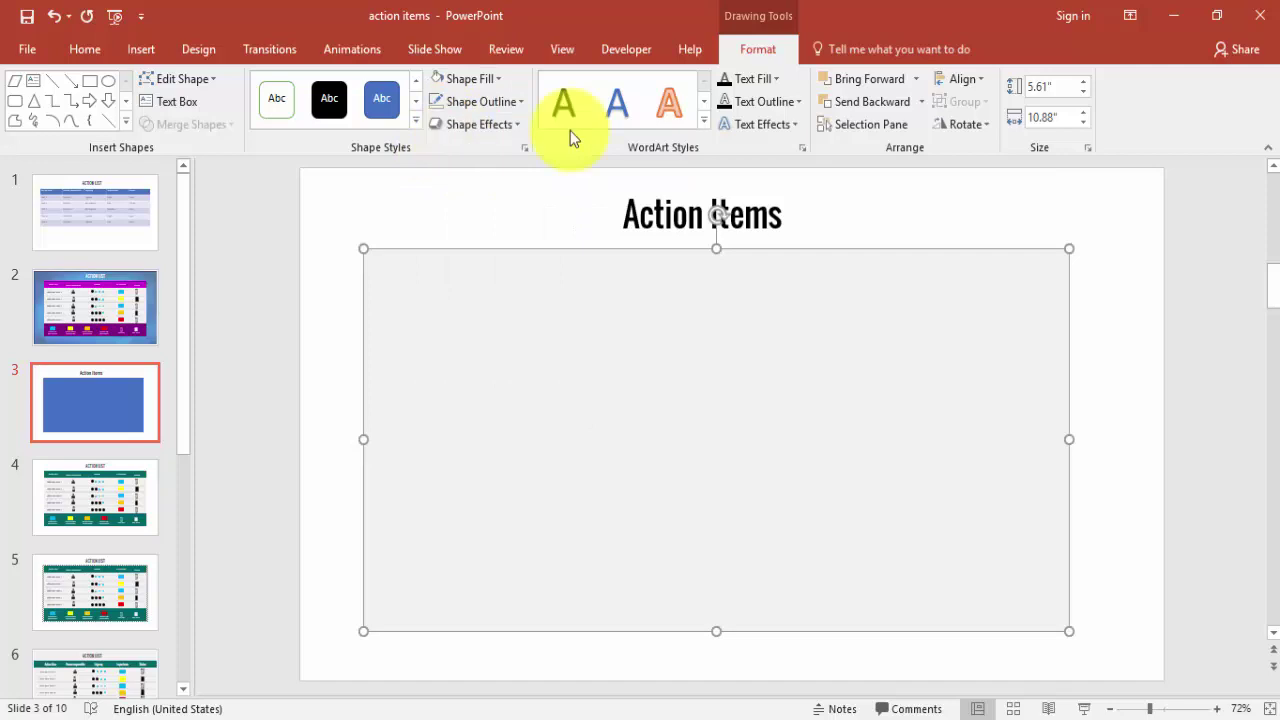
pyautogui.click(922, 104)
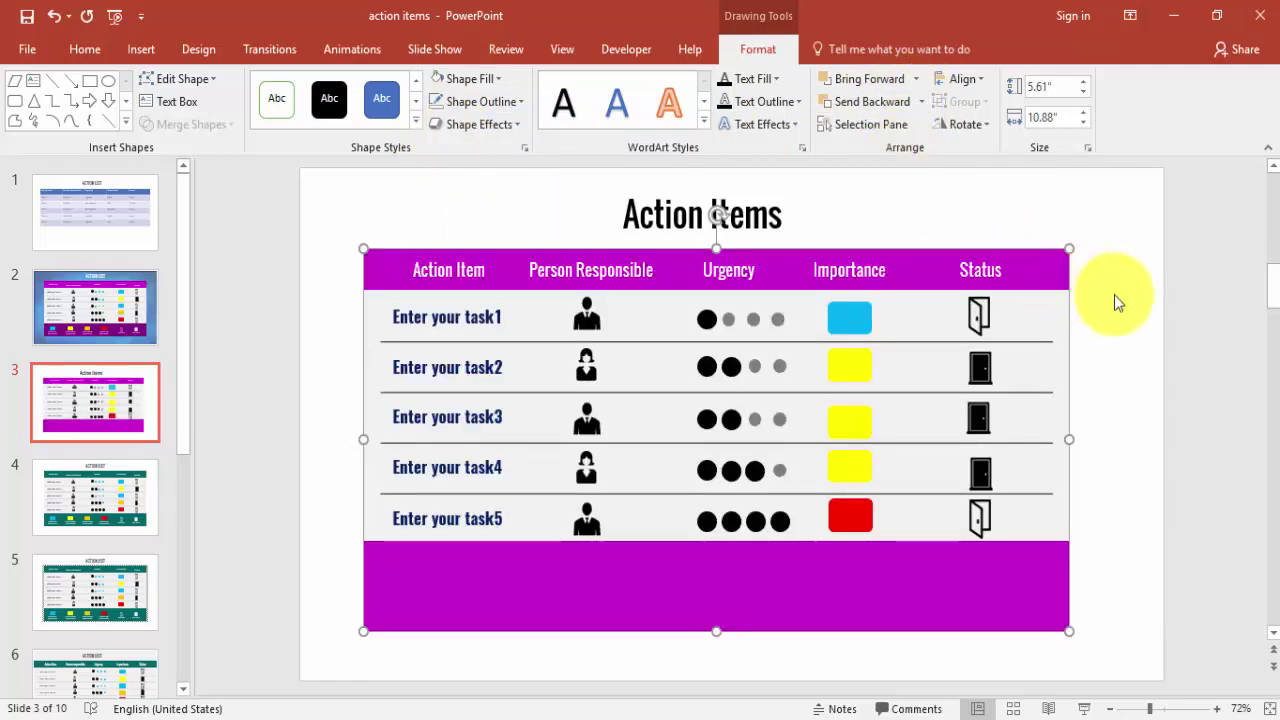
pyautogui.click(1114, 294)
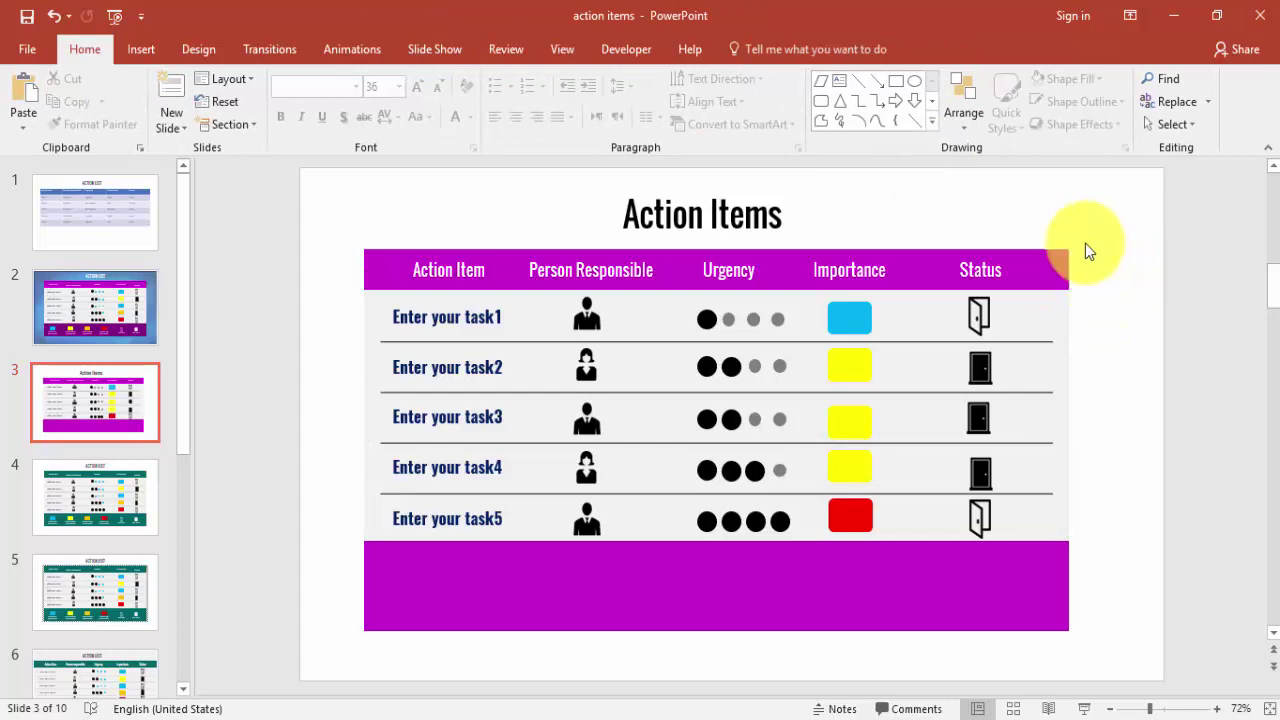
# - Draw an outline-free rectangle covering the entire slide
pyautogui.click(136, 51)
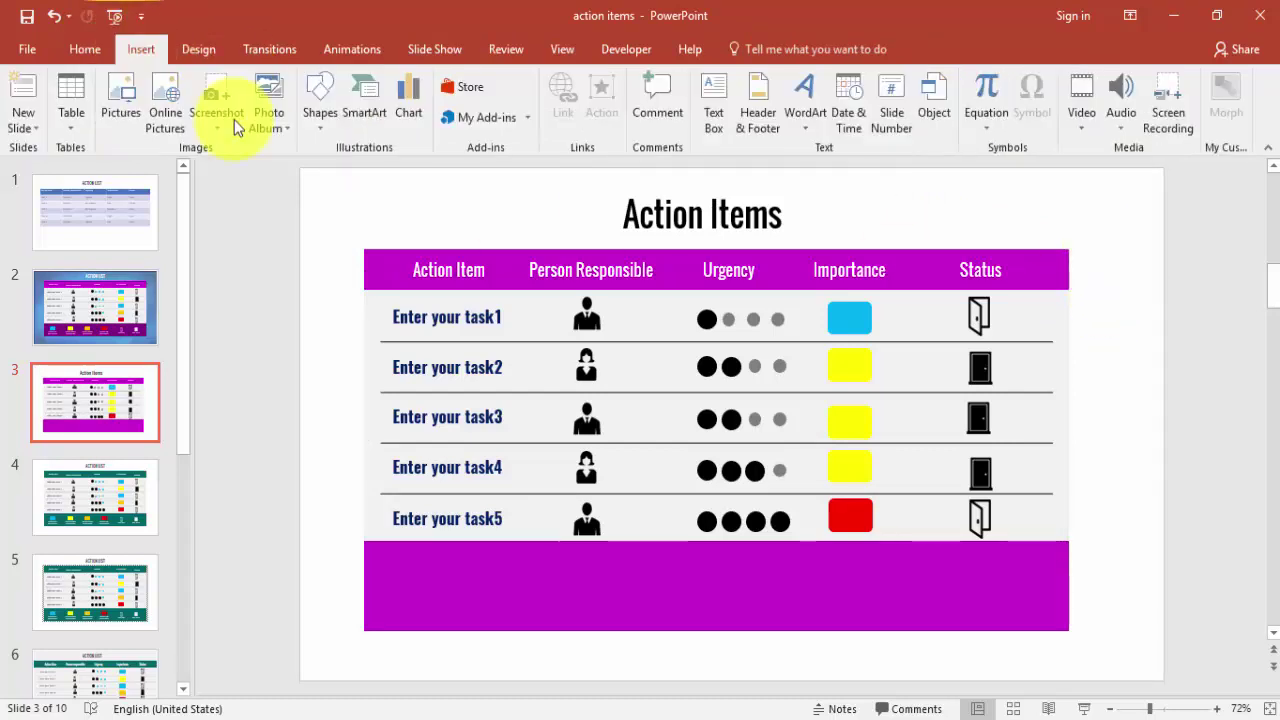
pyautogui.click(319, 112)
pyautogui.click(326, 172)
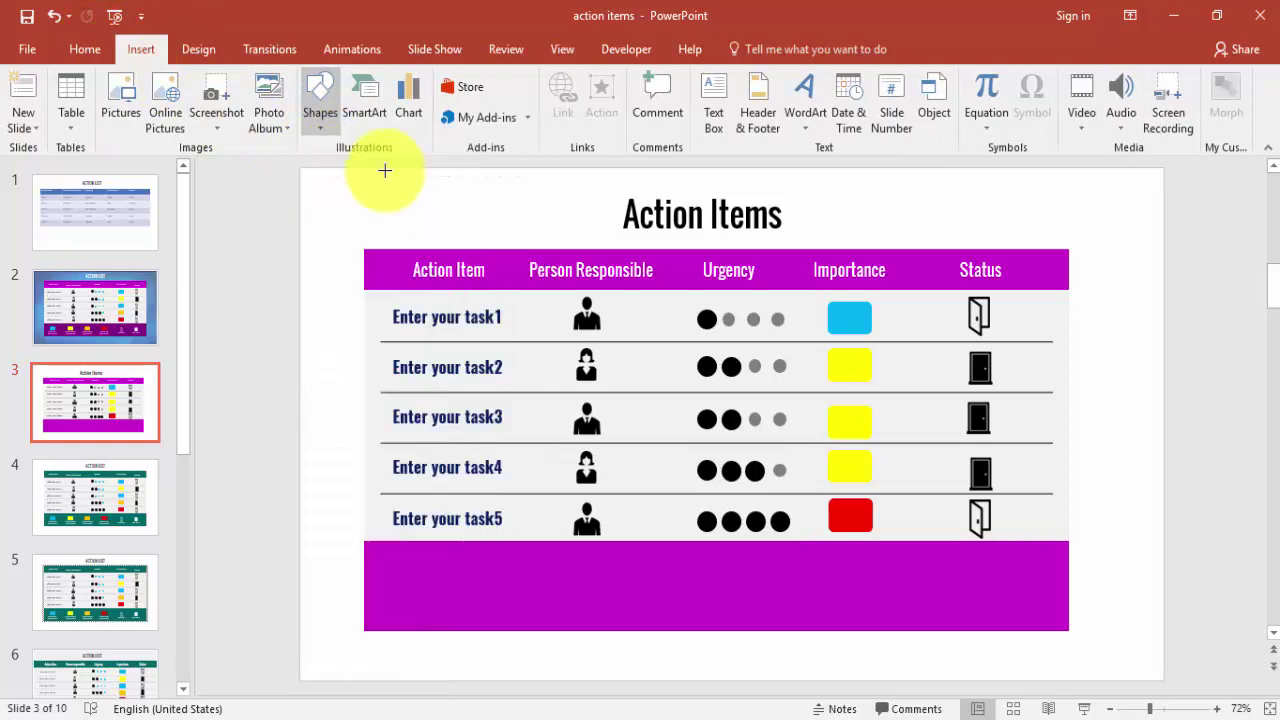
pyautogui.moveTo(300, 168); pyautogui.dragTo(1164, 679)
pyautogui.click(490, 102)
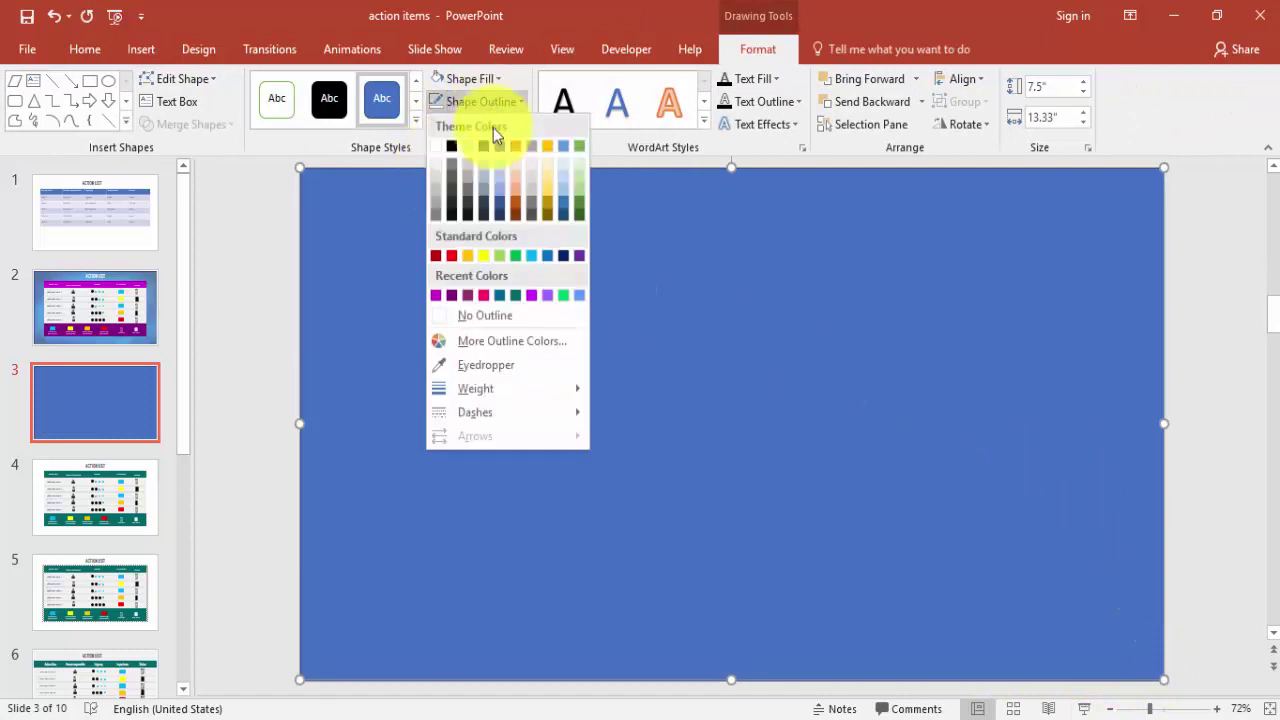
pyautogui.click(485, 317)
# - Fill the rectangle with the blue textured picture at 23% transparency and send it behind the table
pyautogui.rightClick(710, 268)
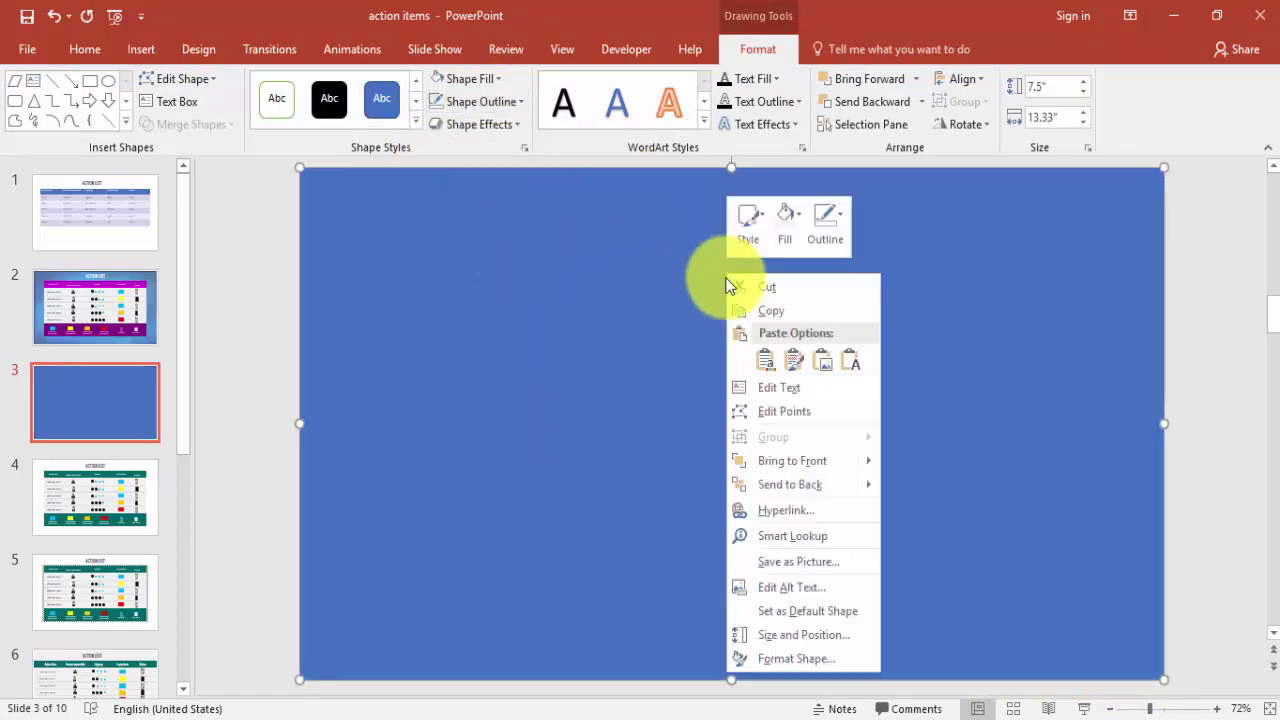
pyautogui.click(825, 655)
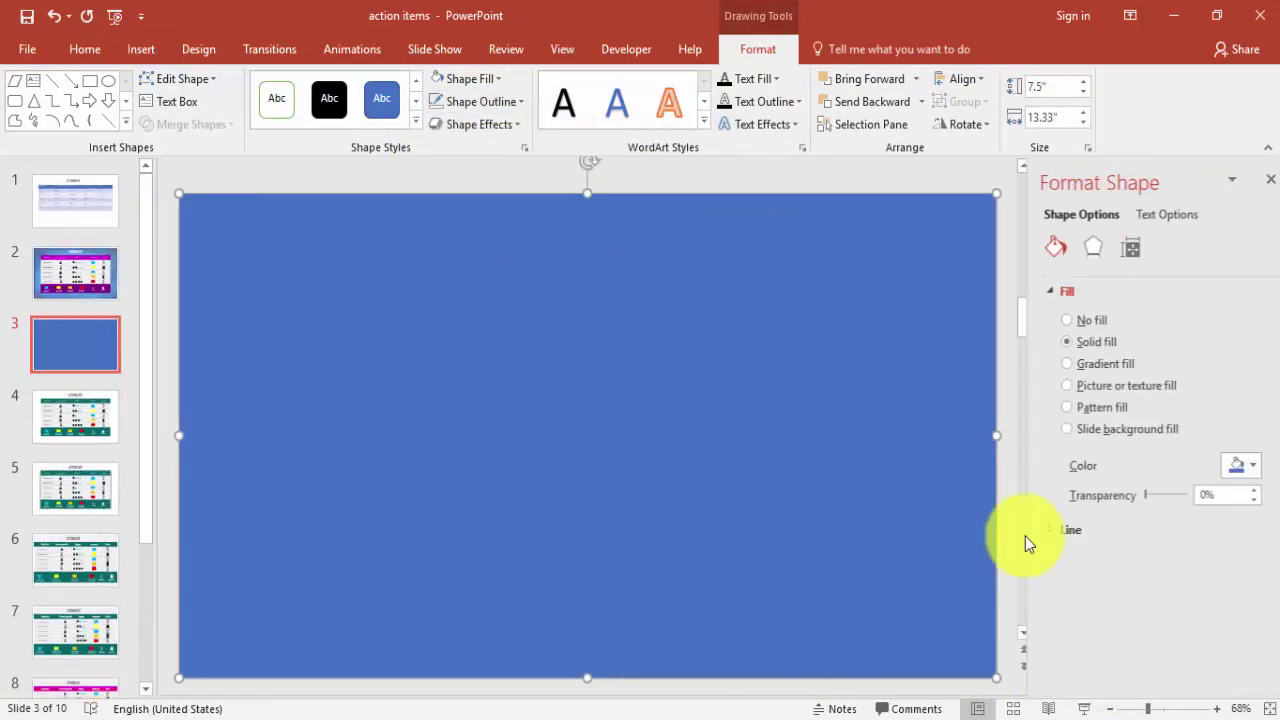
pyautogui.click(1093, 387)
pyautogui.moveTo(1134, 548)
pyautogui.mouseDown()
pyautogui.moveTo(1149, 549)
pyautogui.moveTo(1136, 551)
pyautogui.mouseUp()
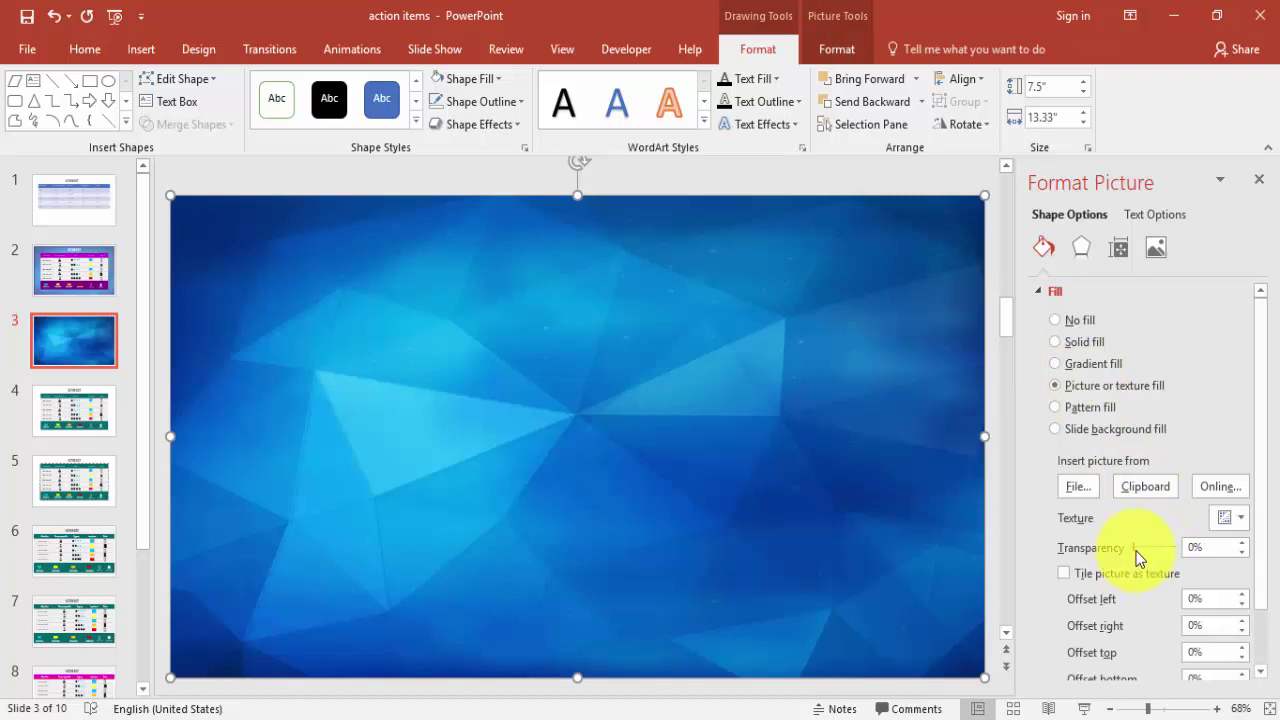
pyautogui.click(1143, 545)
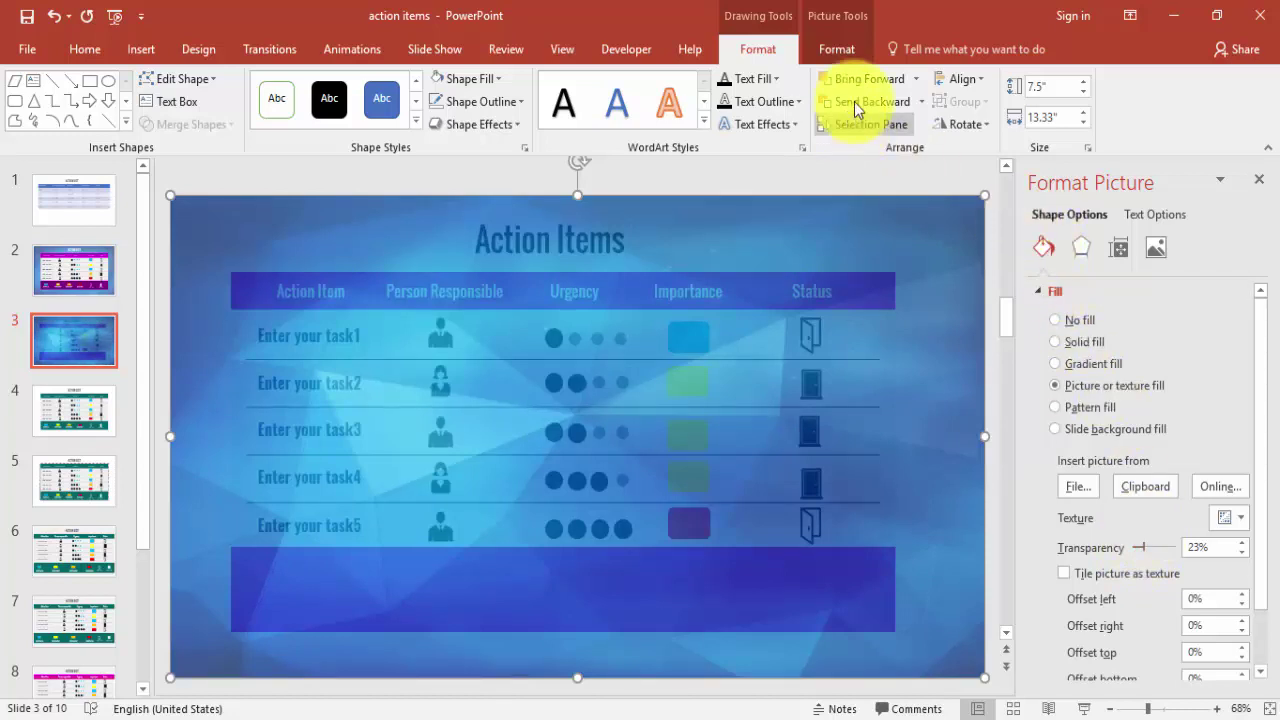
pyautogui.click(914, 102)
pyautogui.click(870, 129)
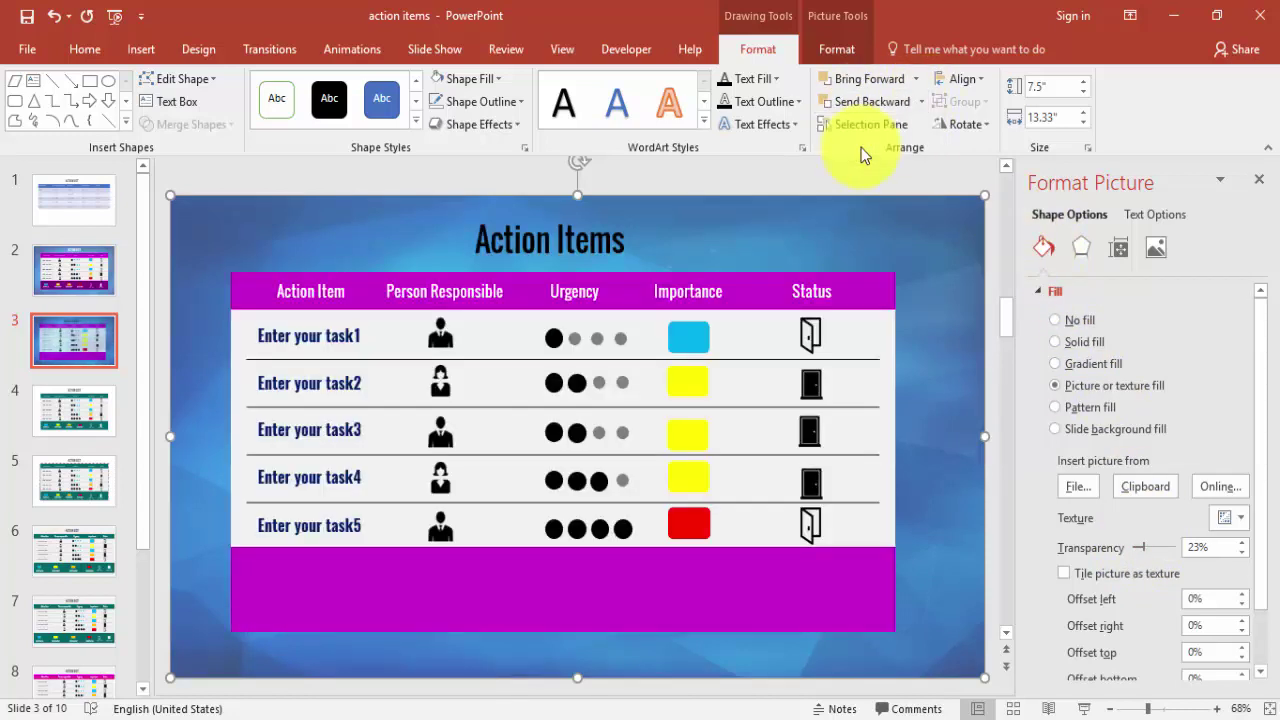
pyautogui.click(830, 171)
# - Make the 'Action Items' title white and nudge it slightly right and down
pyautogui.click(510, 222)
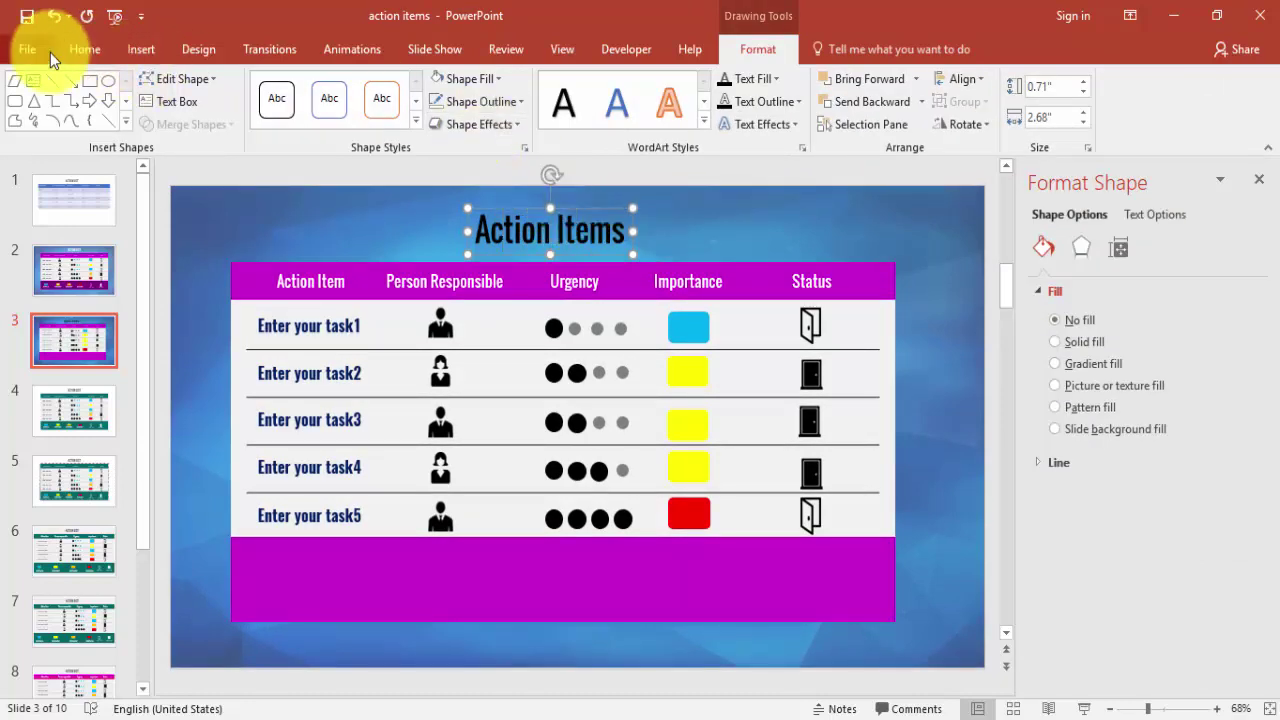
pyautogui.click(45, 50)
pyautogui.click(90, 50)
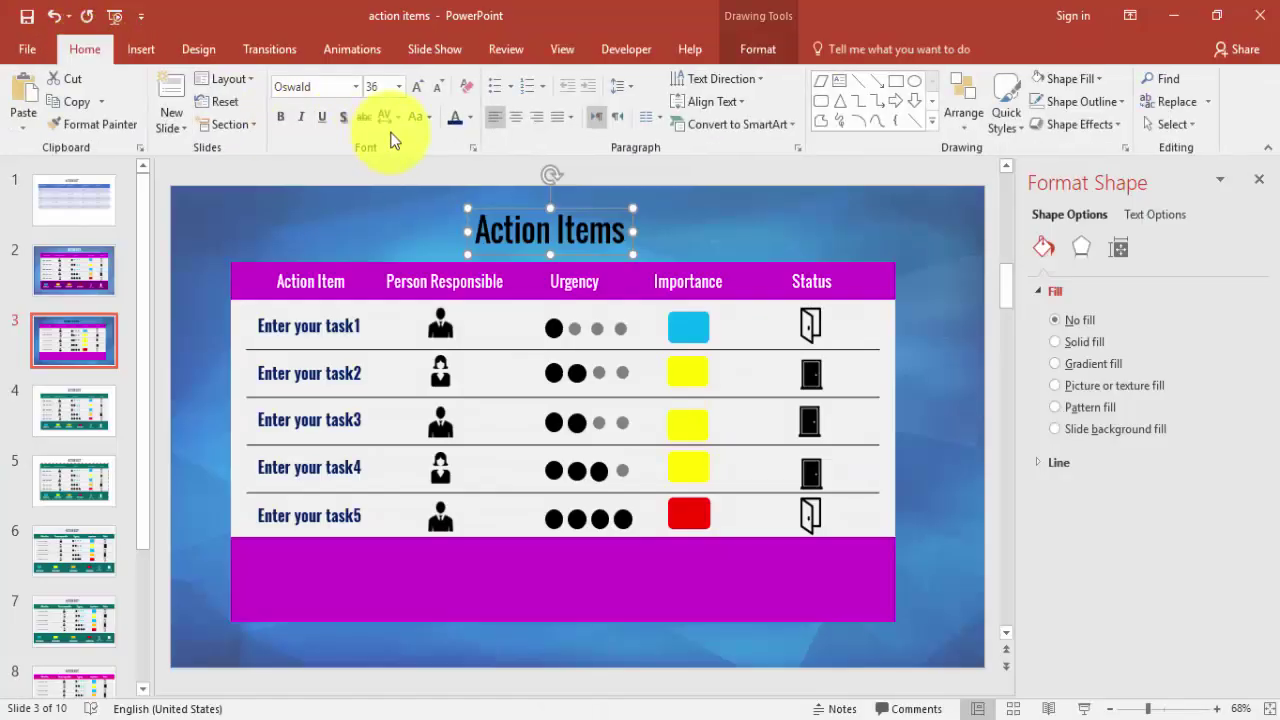
pyautogui.click(469, 118)
pyautogui.click(456, 163)
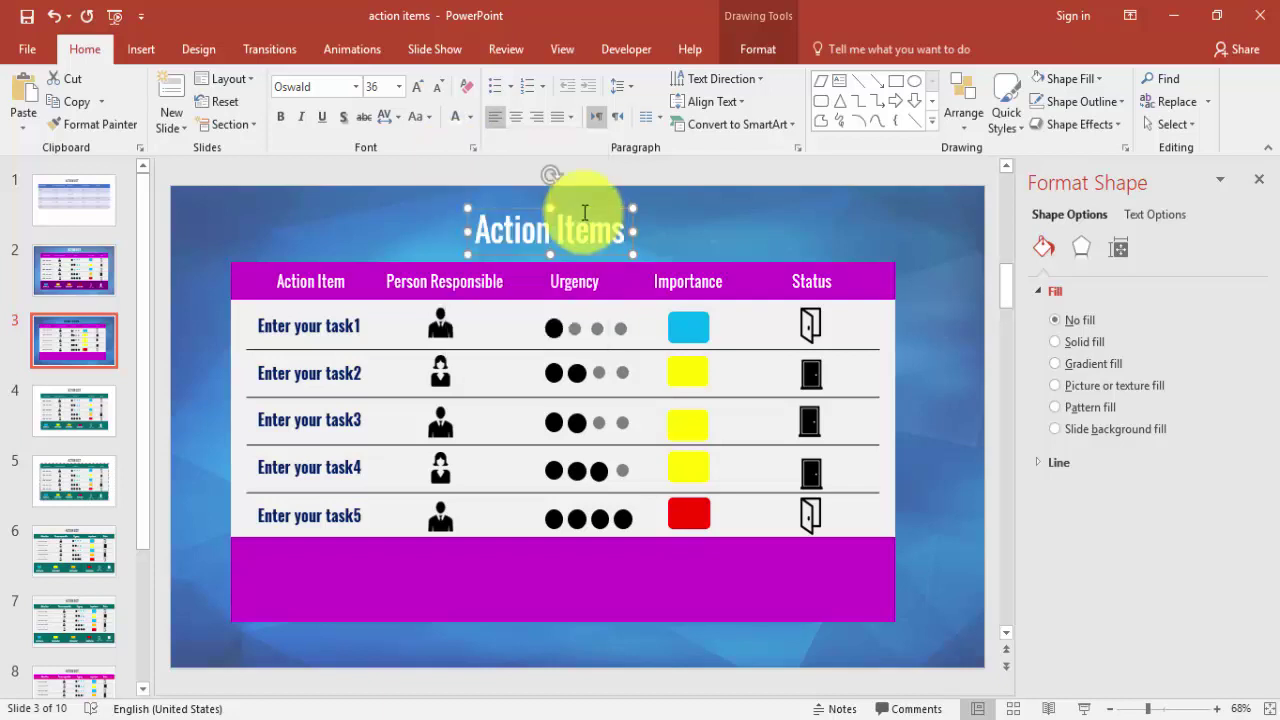
pyautogui.moveTo(597, 212); pyautogui.dragTo(609, 214)
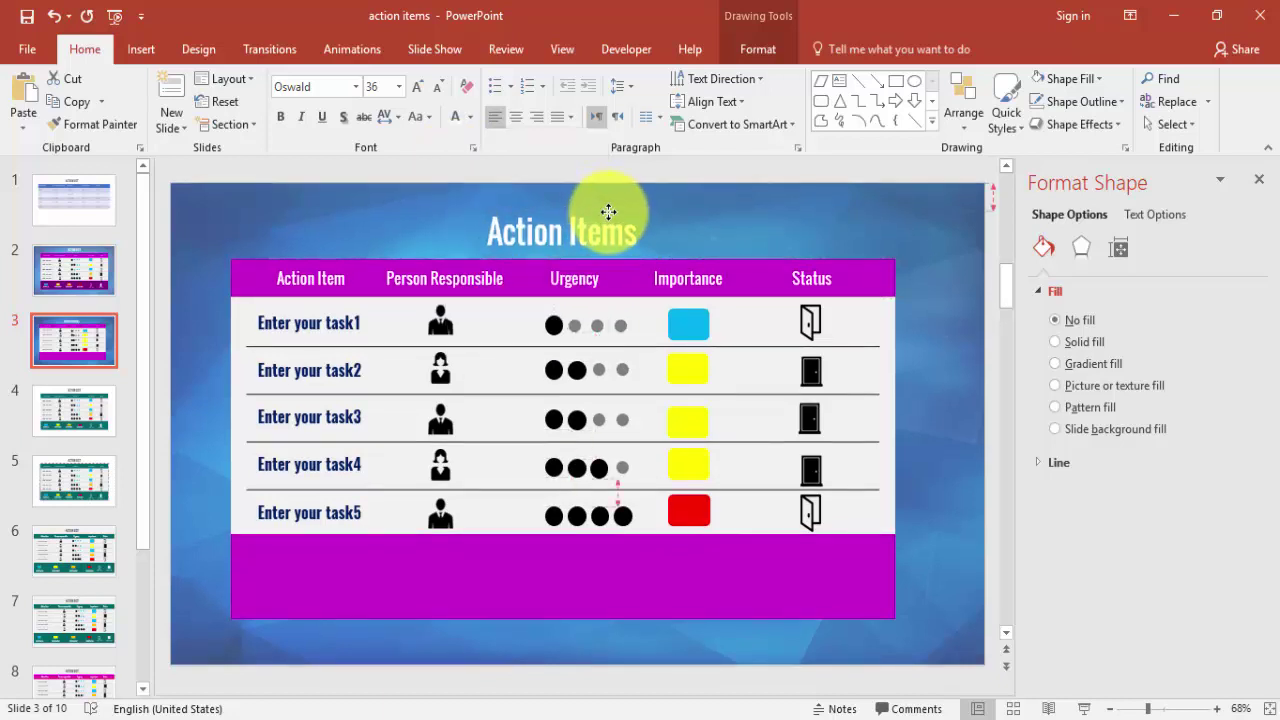
# - Copy the cyan, yellow and red importance boxes into the purple footer
pyautogui.click(688, 328)
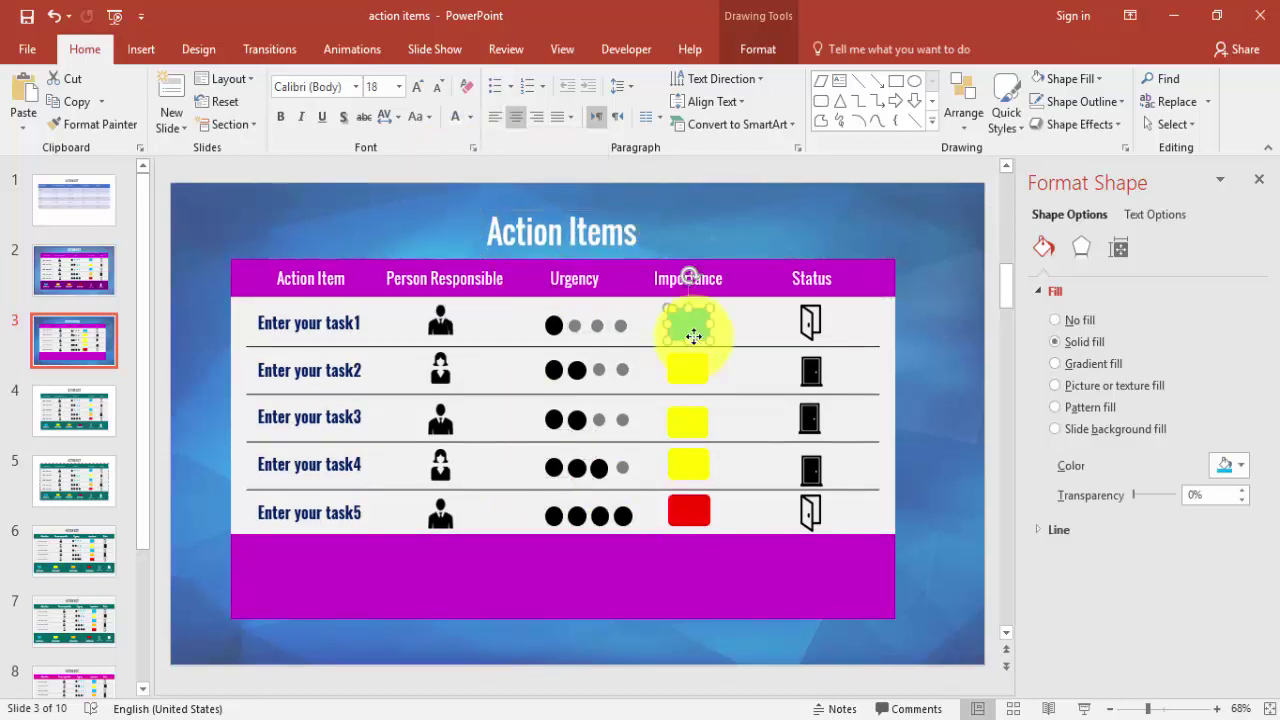
pyautogui.moveTo(693, 337); pyautogui.dragTo(289, 571)
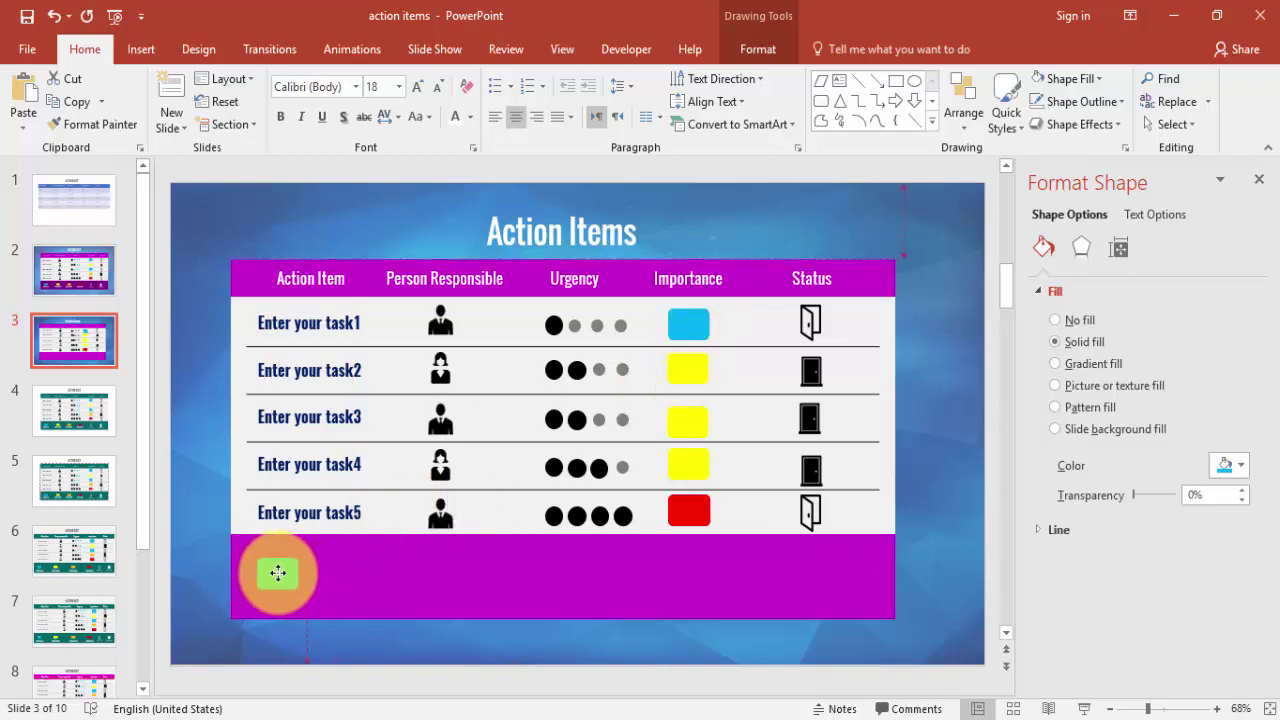
pyautogui.moveTo(289, 571); pyautogui.dragTo(278, 573)
pyautogui.click(690, 372)
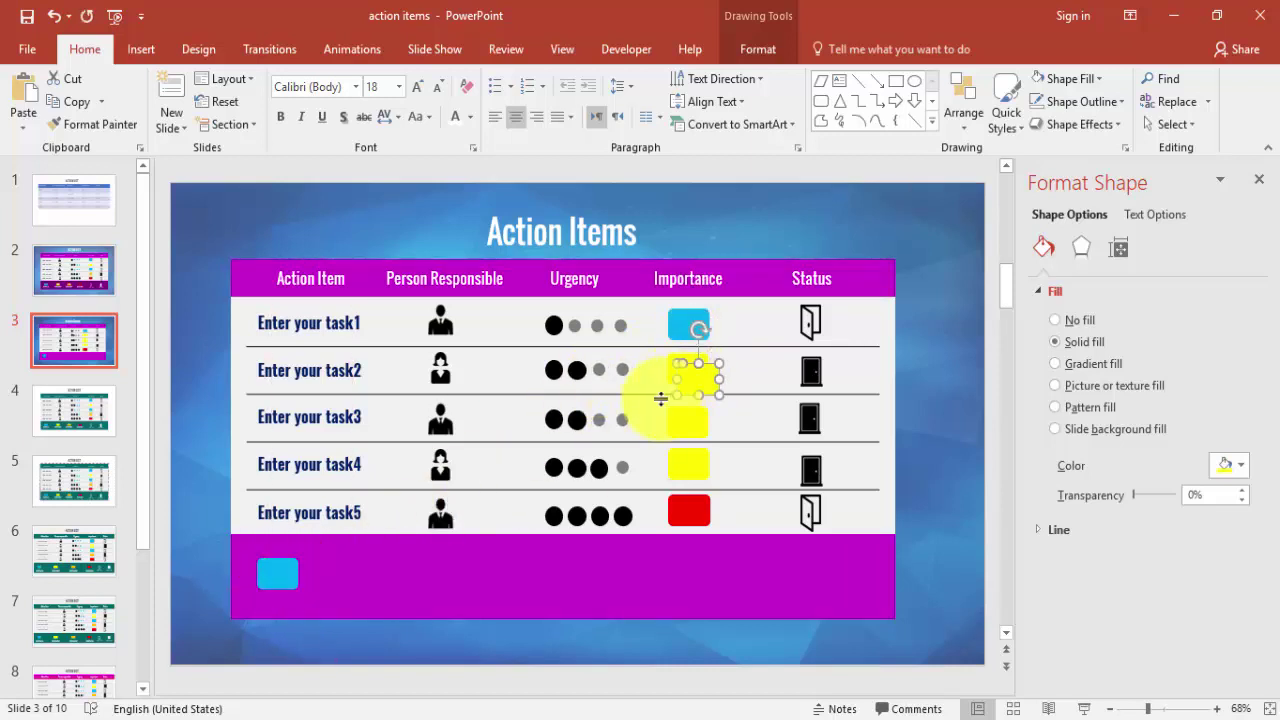
pyautogui.moveTo(699, 381); pyautogui.dragTo(380, 569)
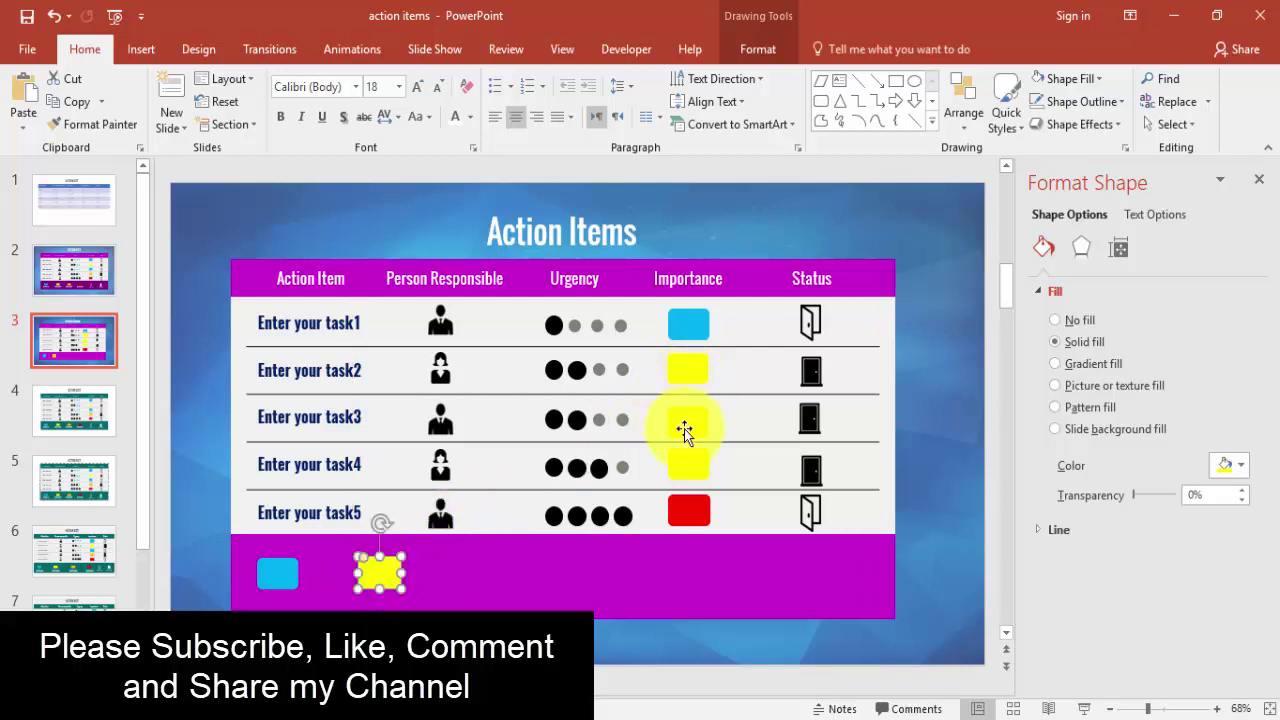
pyautogui.click(686, 508)
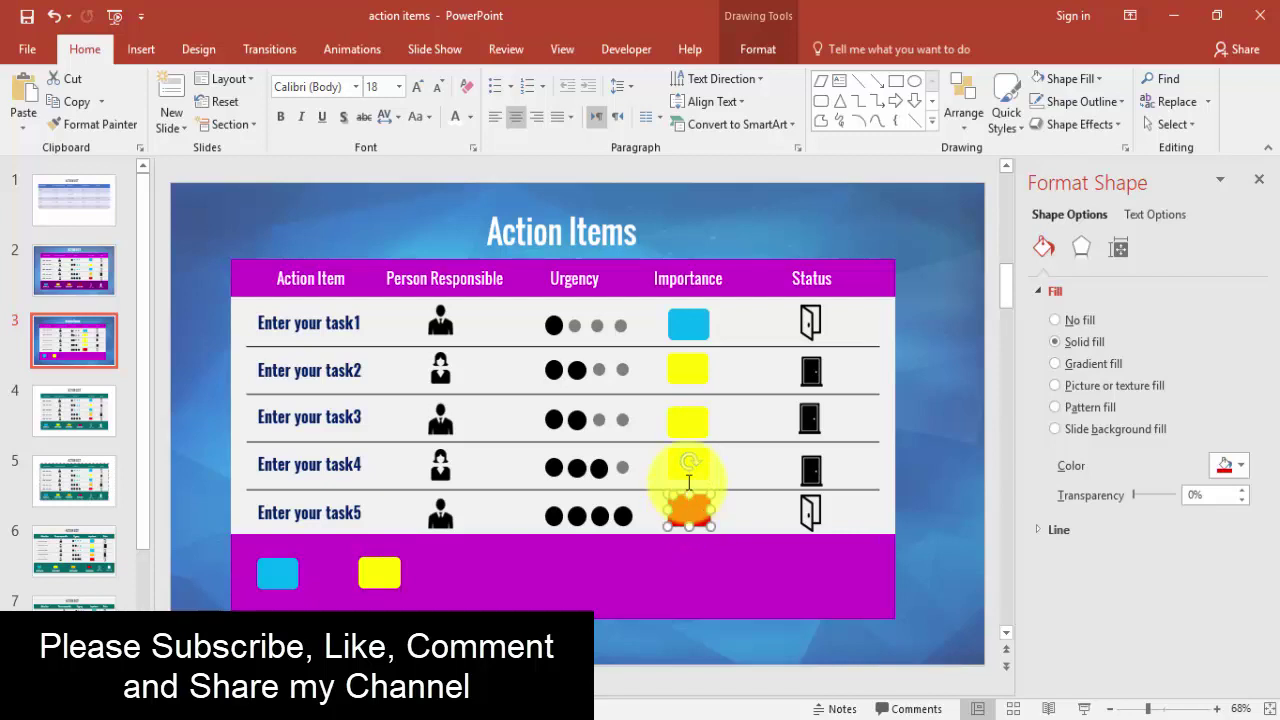
pyautogui.moveTo(690, 510); pyautogui.dragTo(477, 574)
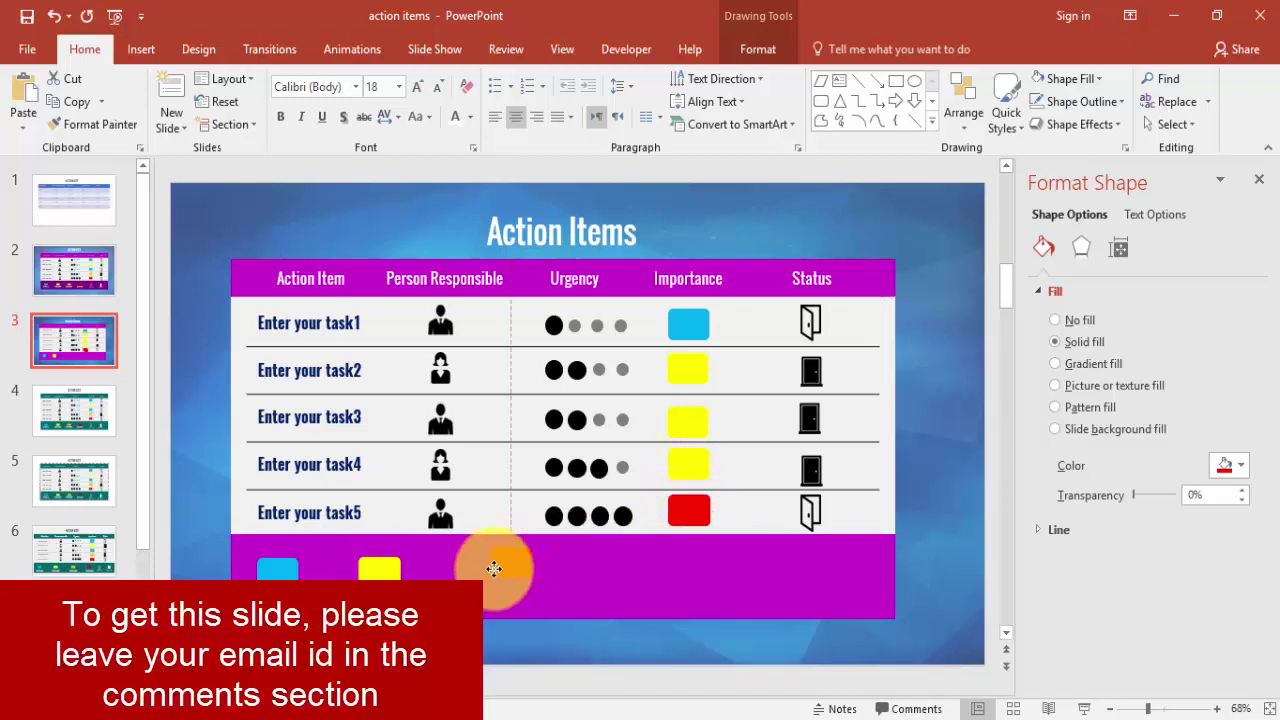
pyautogui.moveTo(477, 574); pyautogui.dragTo(580, 575)
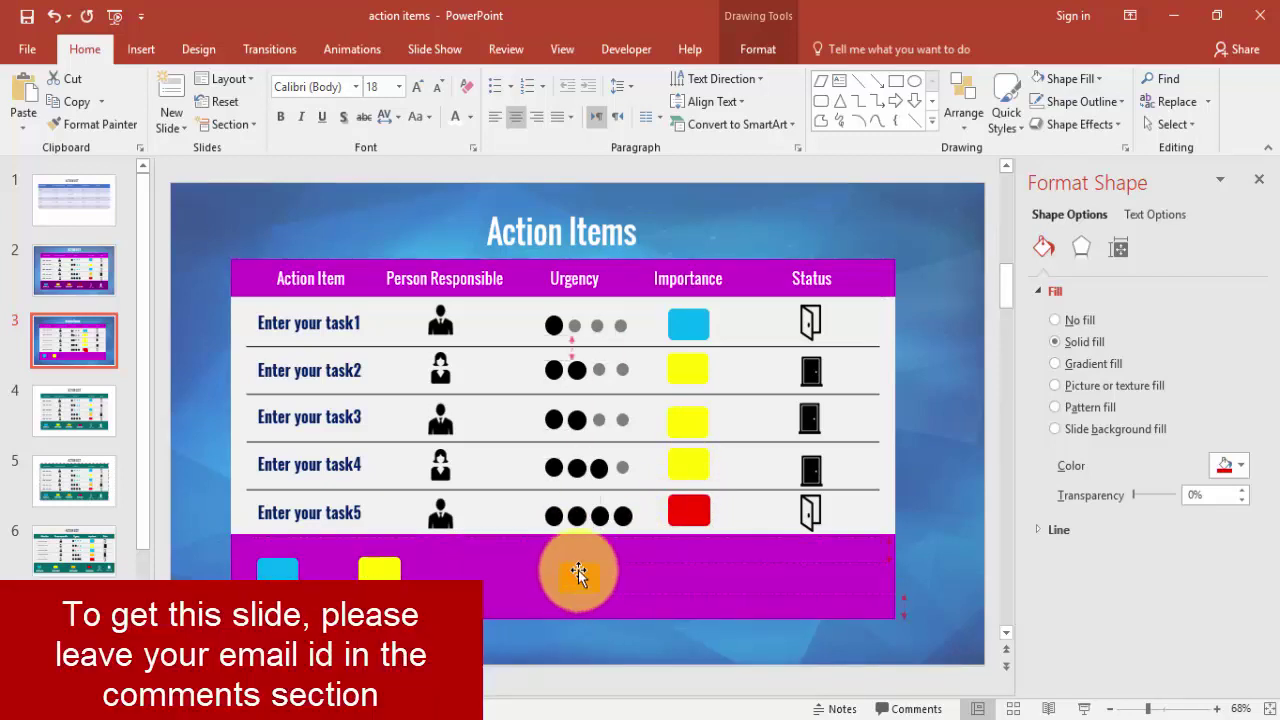
# - Fill the task4 importance box with gold and copy it into the footer
pyautogui.click(688, 465)
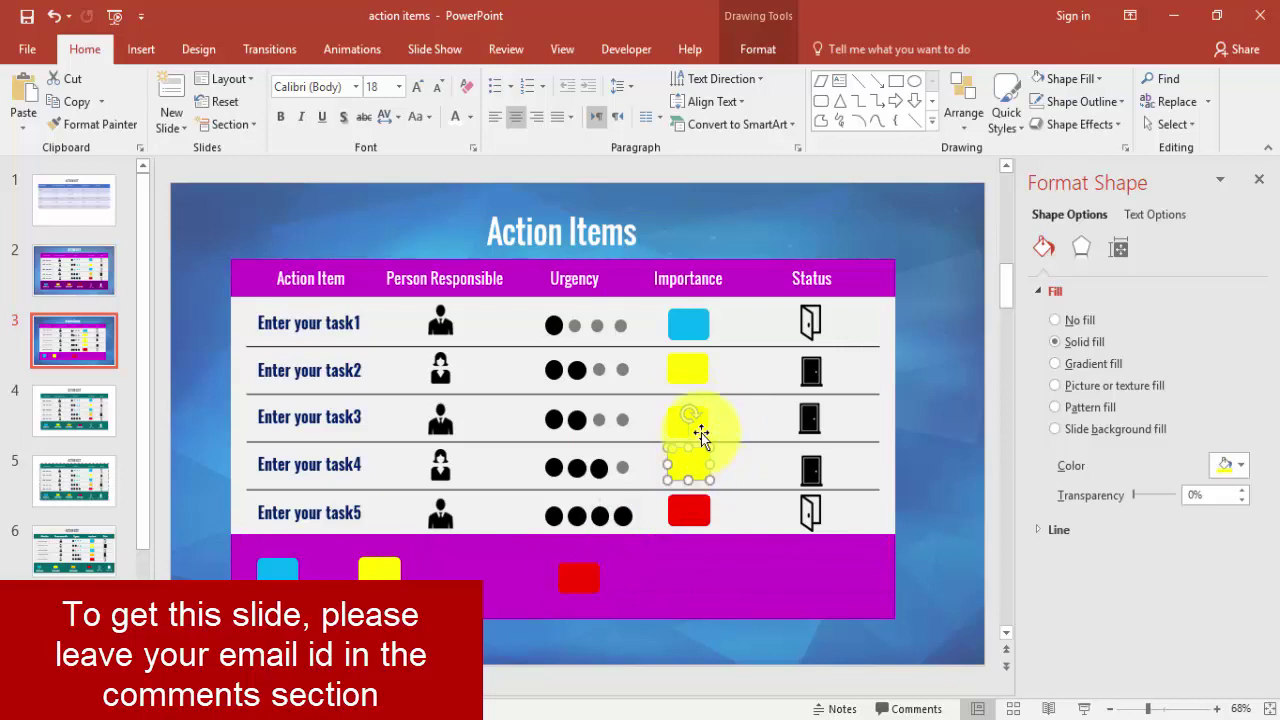
pyautogui.click(761, 51)
pyautogui.click(455, 80)
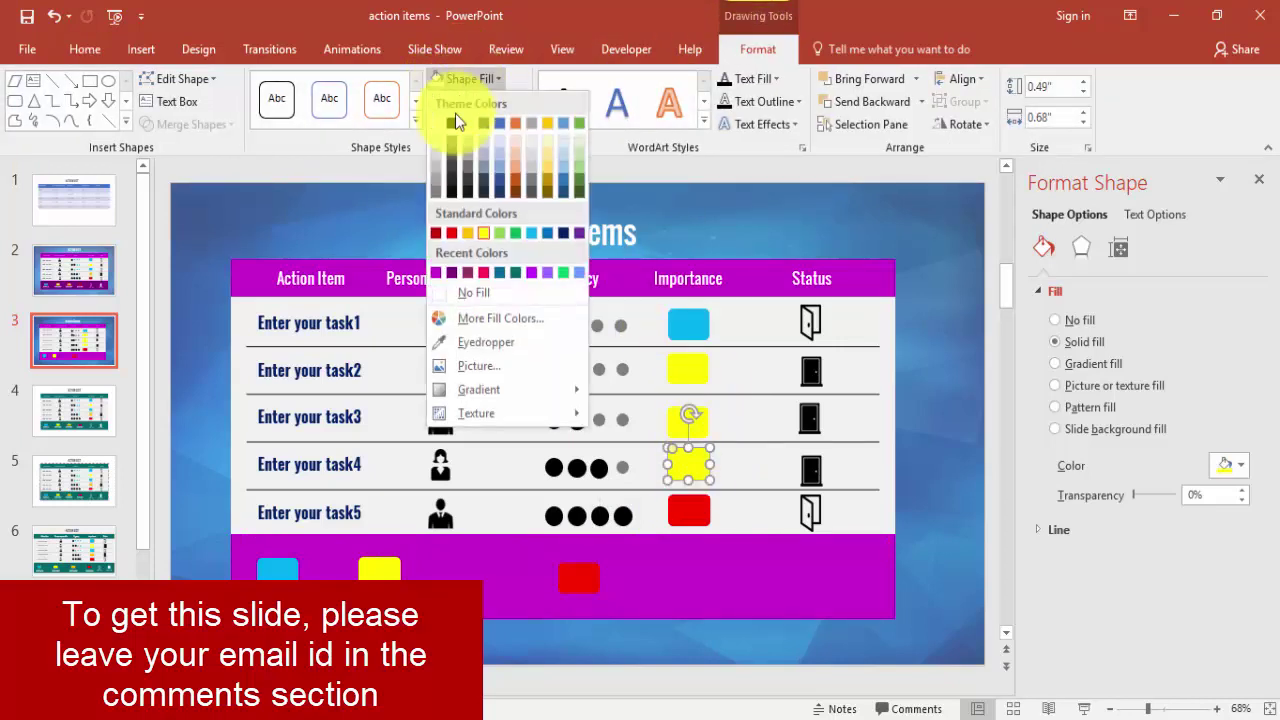
pyautogui.click(470, 240)
pyautogui.moveTo(697, 462)
pyautogui.mouseDown()
pyautogui.moveTo(697, 480)
pyautogui.moveTo(492, 580)
pyautogui.moveTo(574, 580)
pyautogui.mouseUp()
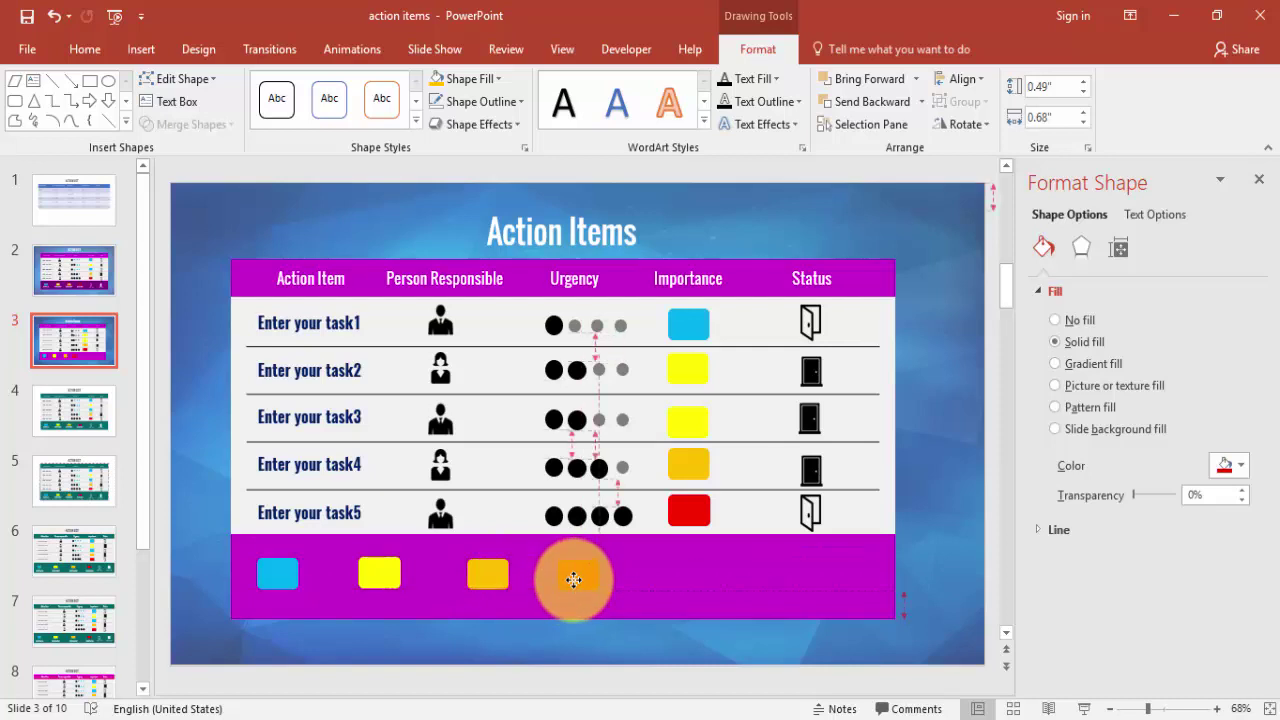
# - Copy the task1 open-door and task2 closed-door icons side by side into the footer
pyautogui.click(812, 325)
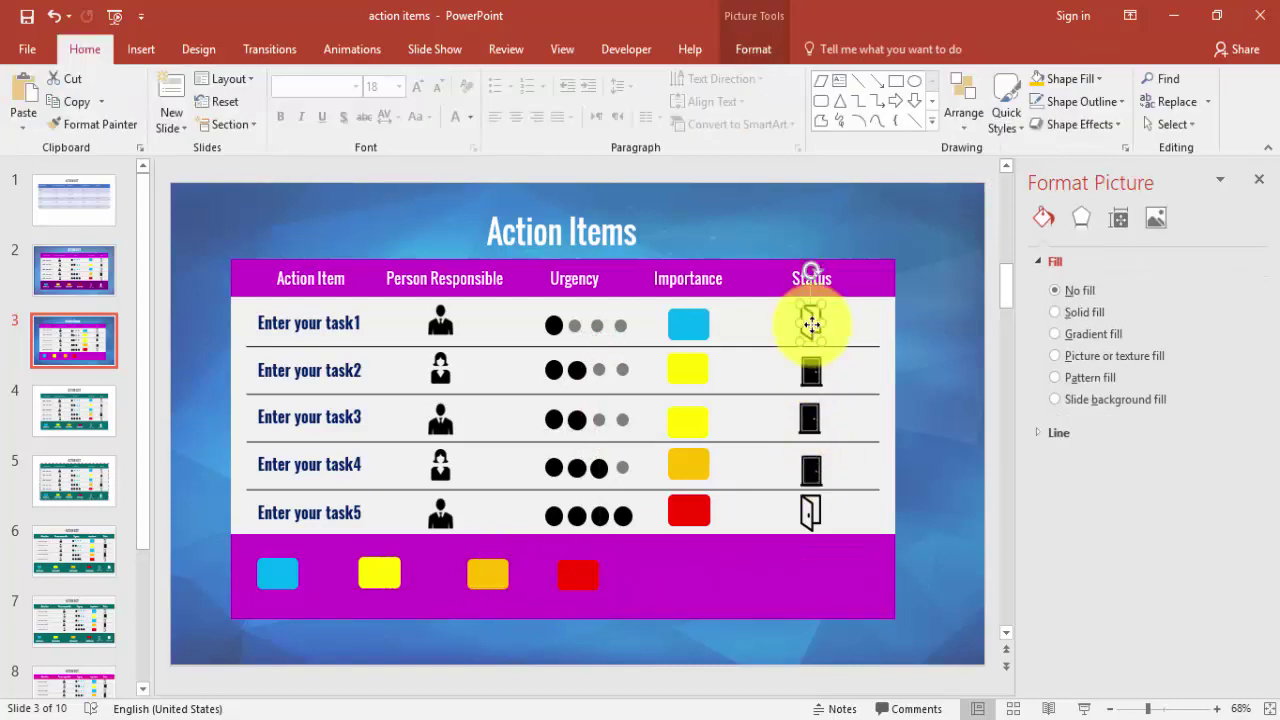
pyautogui.moveTo(812, 325); pyautogui.dragTo(658, 572)
pyautogui.click(811, 371)
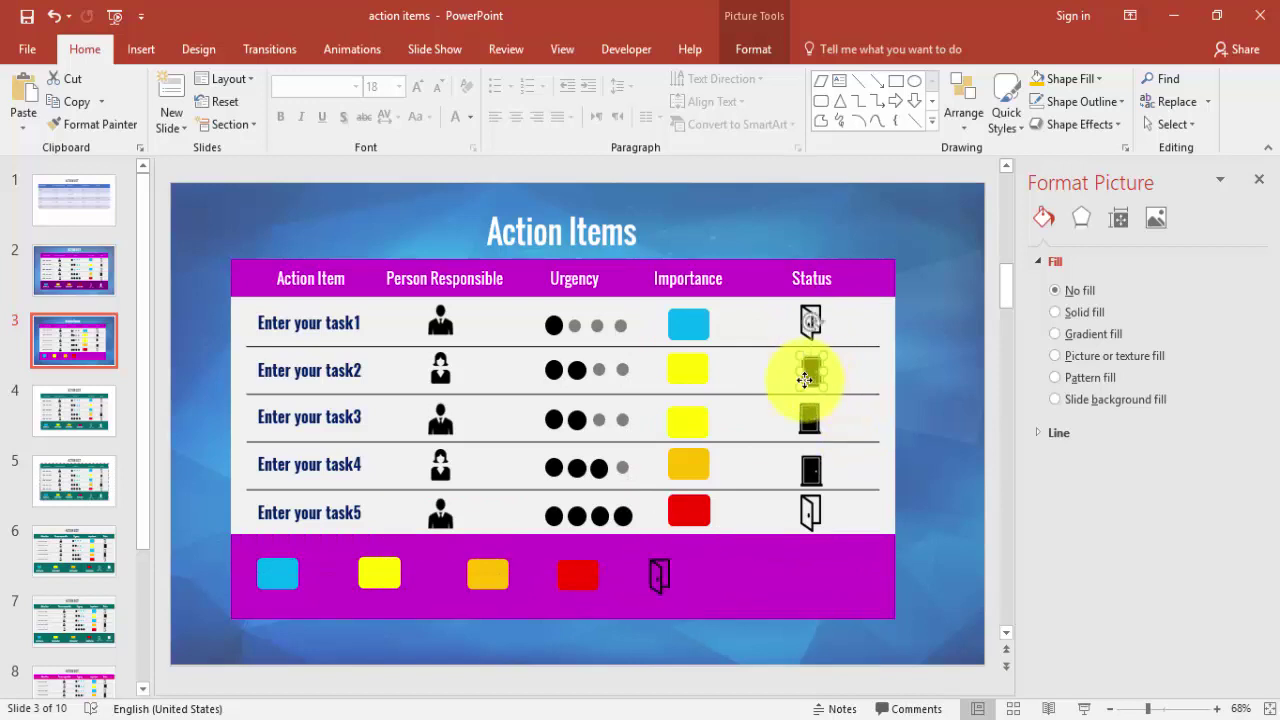
pyautogui.hotkey('ctrl', 'z')
pyautogui.moveTo(824, 392); pyautogui.dragTo(741, 578)
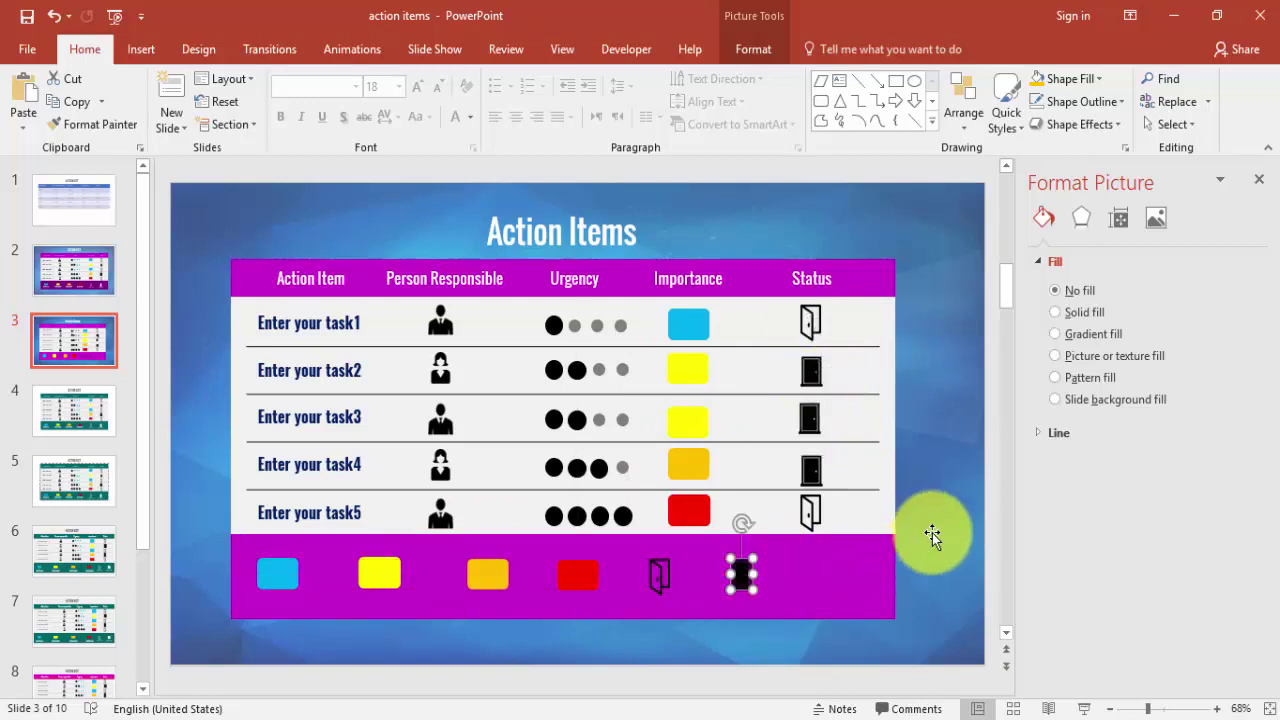
pyautogui.click(934, 534)
# - Drag the ACTION LIST slide to position 2 and start the slide show from it
pyautogui.click(97, 275)
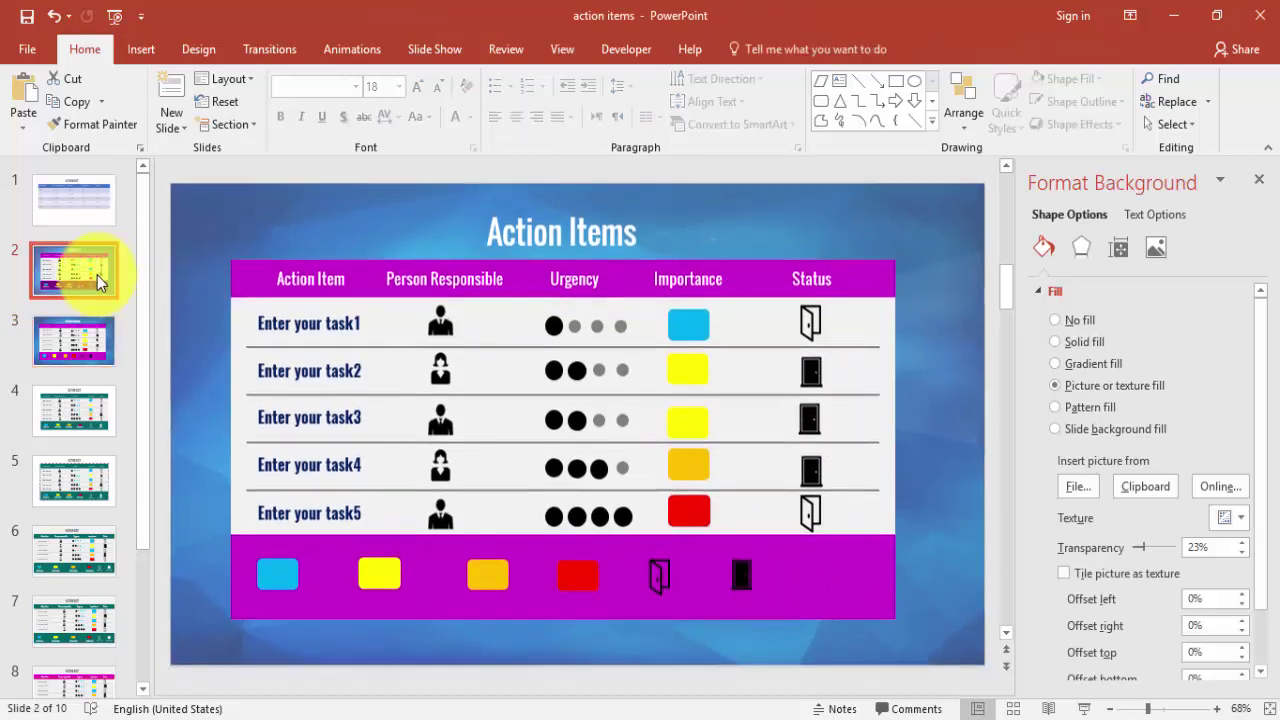
pyautogui.click(80, 344)
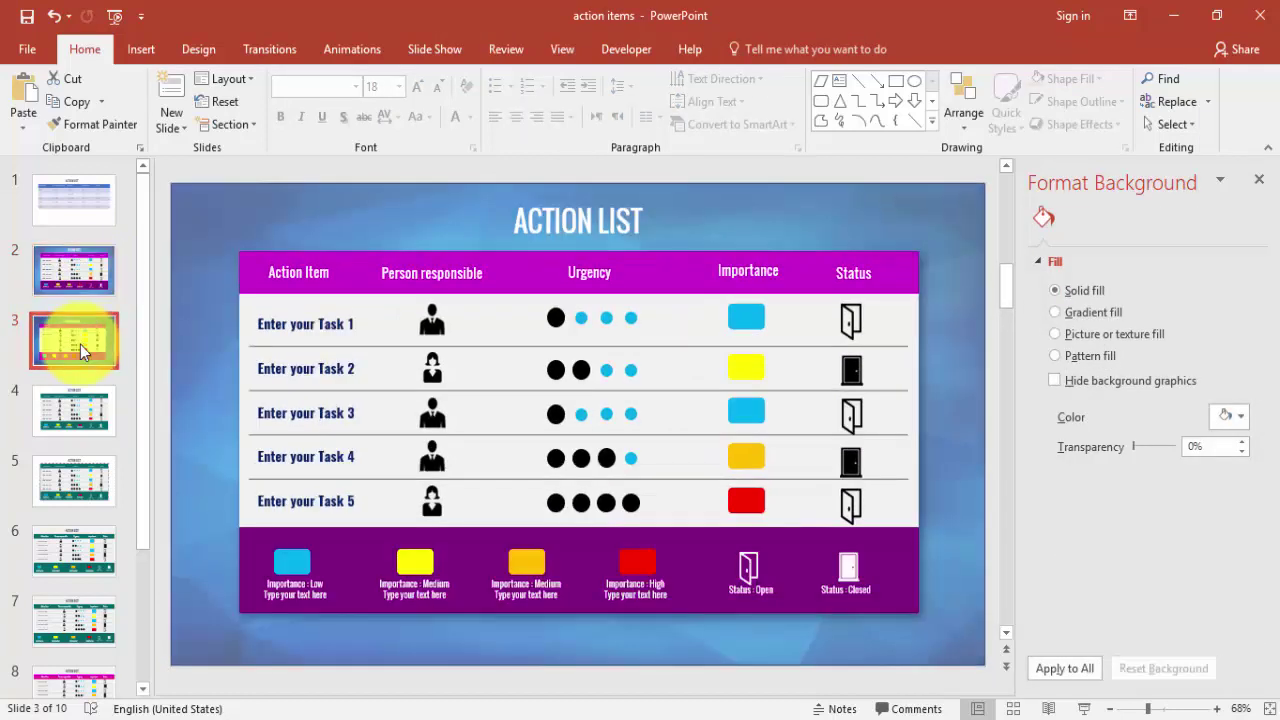
pyautogui.moveTo(80, 344); pyautogui.dragTo(80, 286)
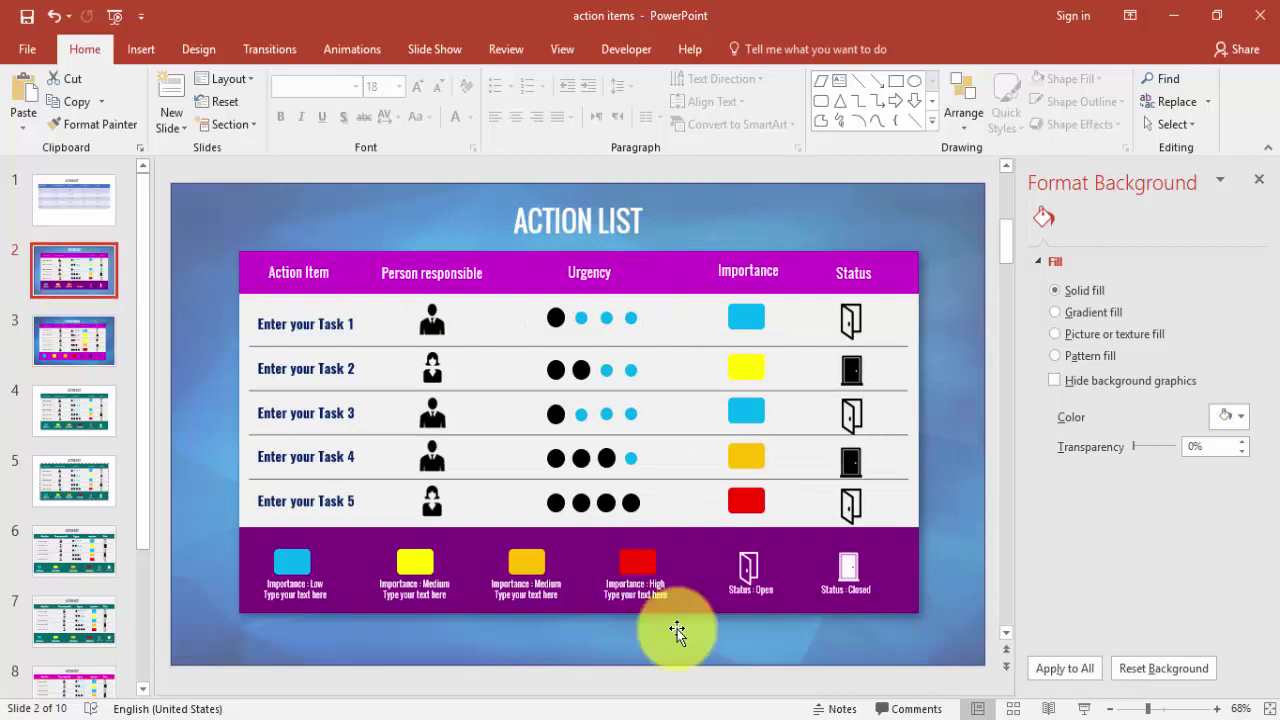
pyautogui.click(1088, 709)
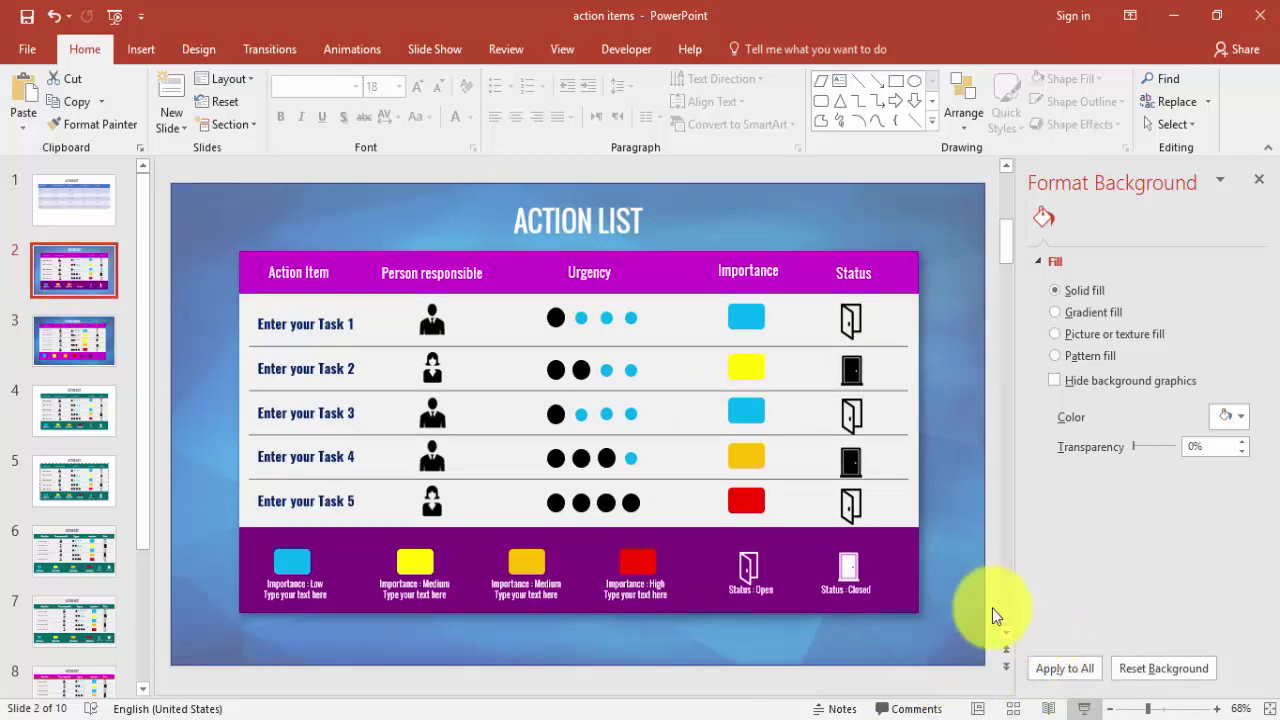